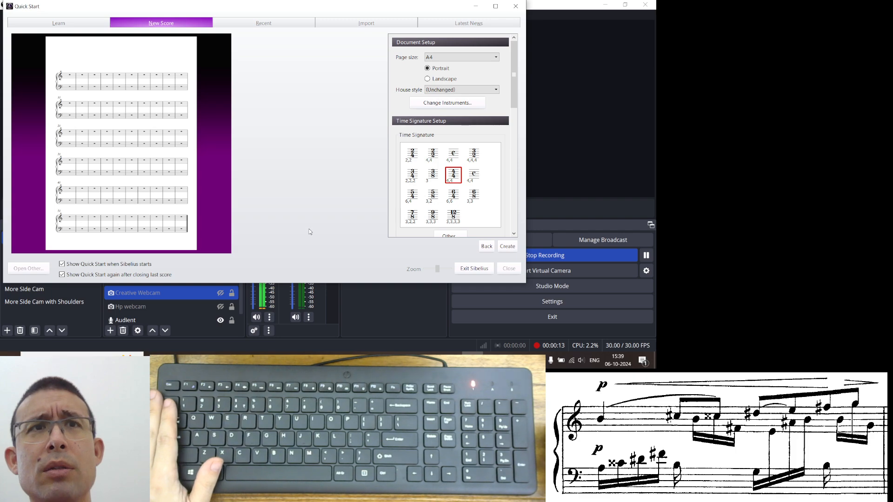
Create the new piano score on A4 portrait pages.
{"action": "left_click", "coordinate": [515, 247]}
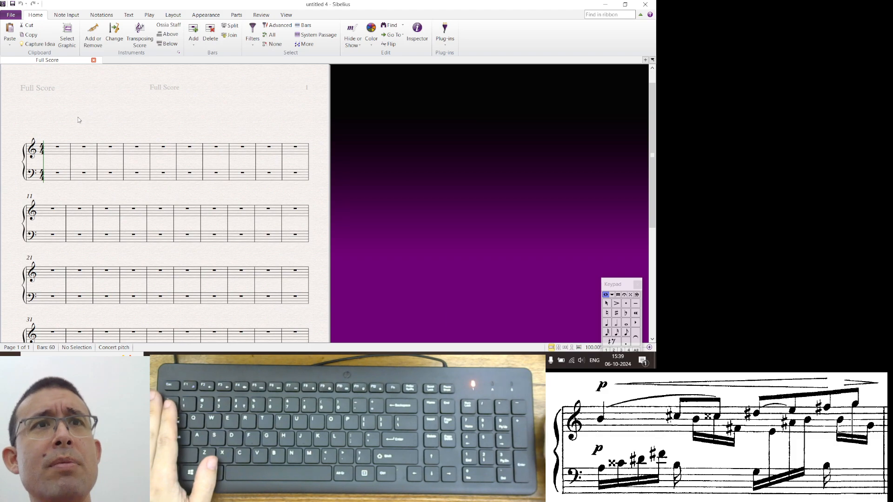
Examine the PDF export options, including score and parts choices, filename wildcards and destination folder, and return to the score.
{"action": "left_click", "coordinate": [10, 16]}
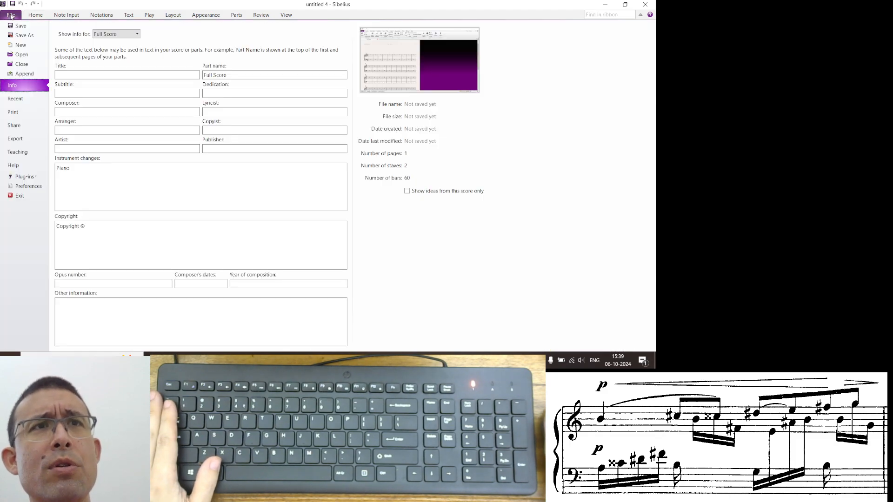
{"action": "left_click", "coordinate": [26, 141]}
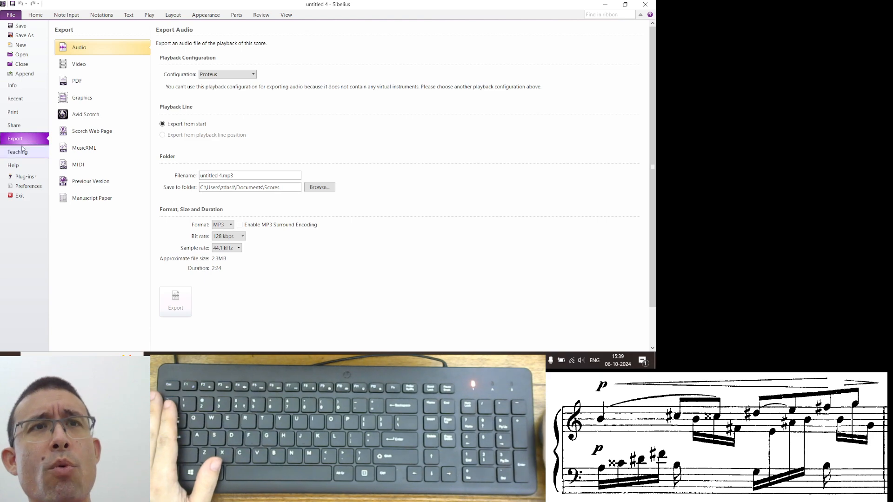
{"action": "left_click", "coordinate": [90, 86]}
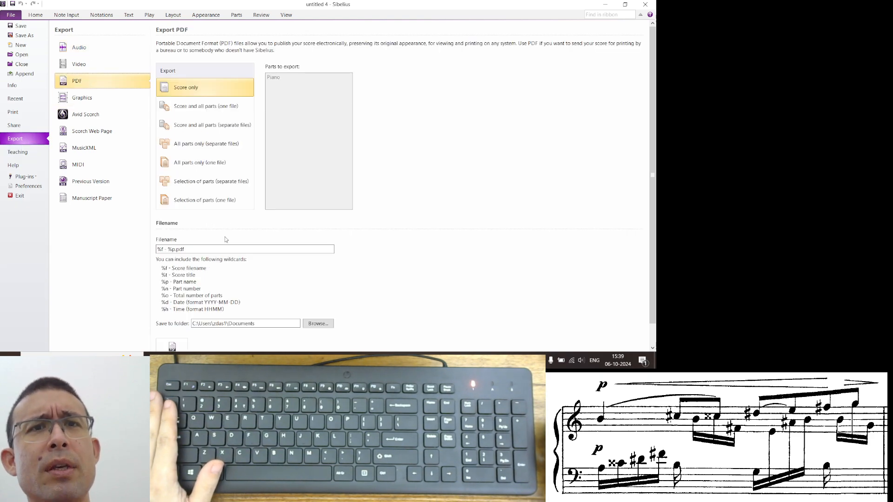
{"action": "left_click", "coordinate": [318, 324]}
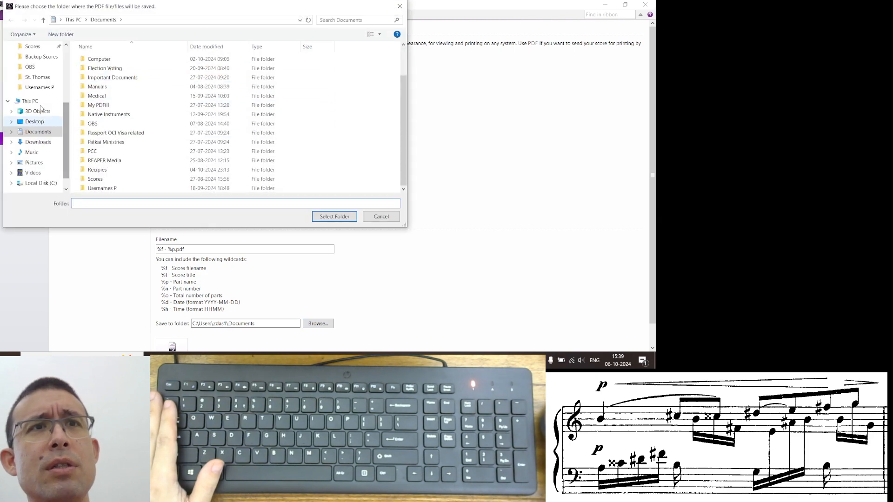
{"action": "left_click", "coordinate": [372, 217]}
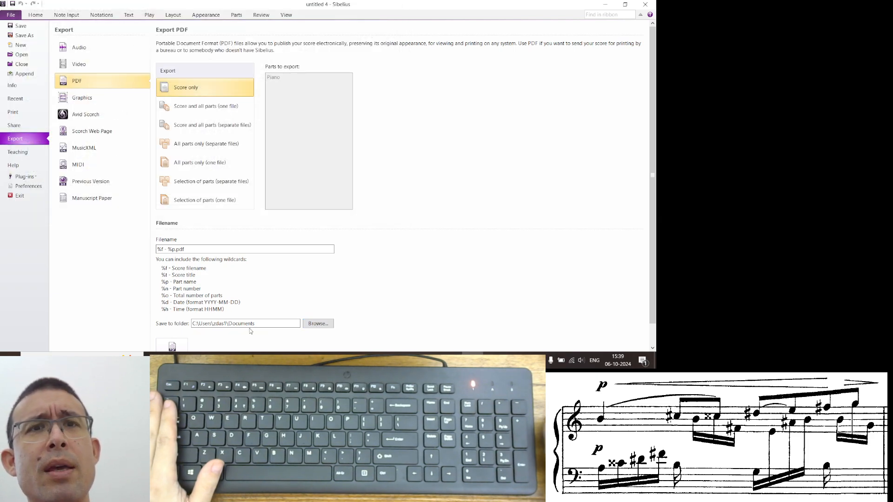
{"action": "scroll", "coordinate": [233, 336], "scroll_direction": "down", "scroll_amount": 1}
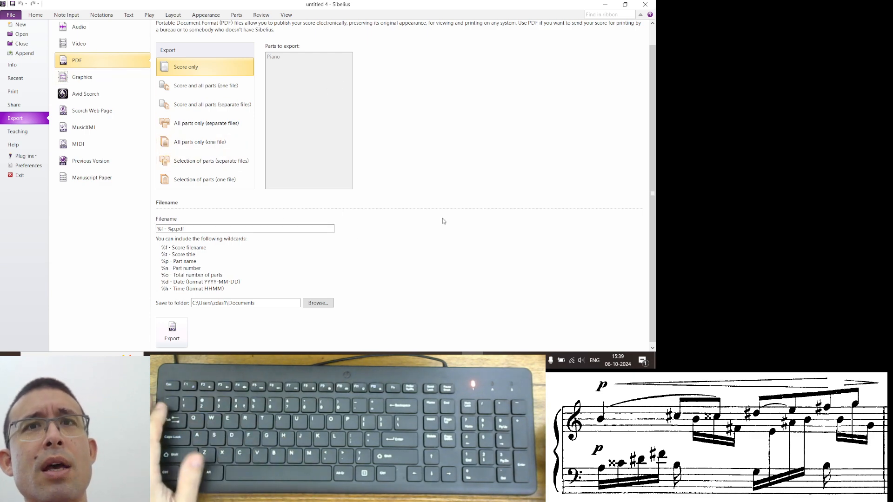
{"action": "left_click", "coordinate": [10, 16]}
{"action": "left_click", "coordinate": [11, 17]}
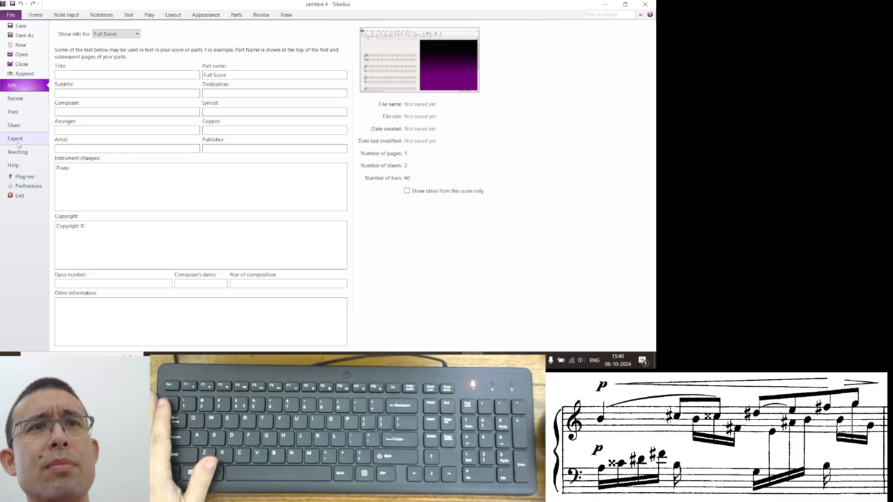
{"action": "left_click", "coordinate": [11, 15]}
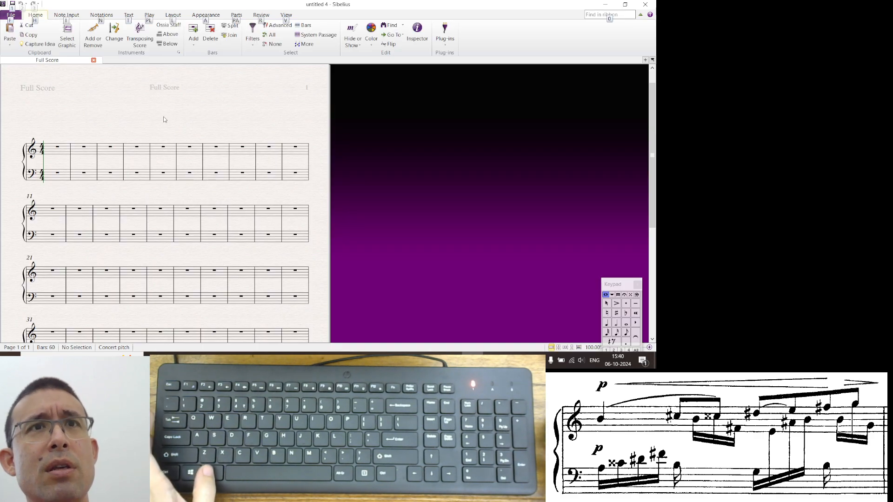
Reopen the PDF export options through the on-screen key tips, check the save folder, and return to the score.
{"action": "key", "text": "alt"}
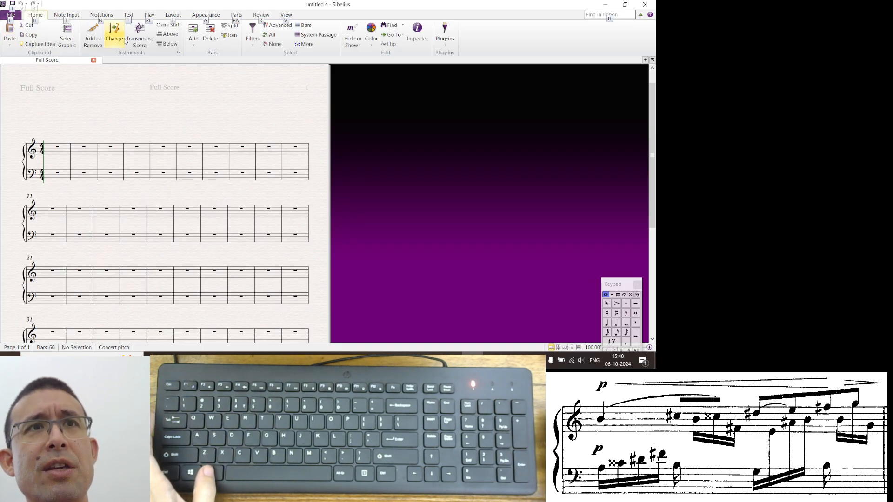
{"action": "key", "text": "alt"}
{"action": "key", "text": "alt"}
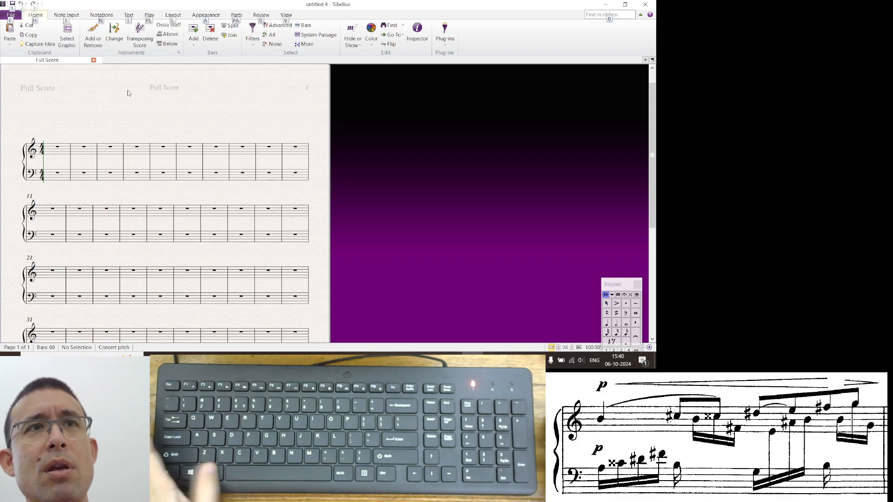
{"action": "key", "text": "f"}
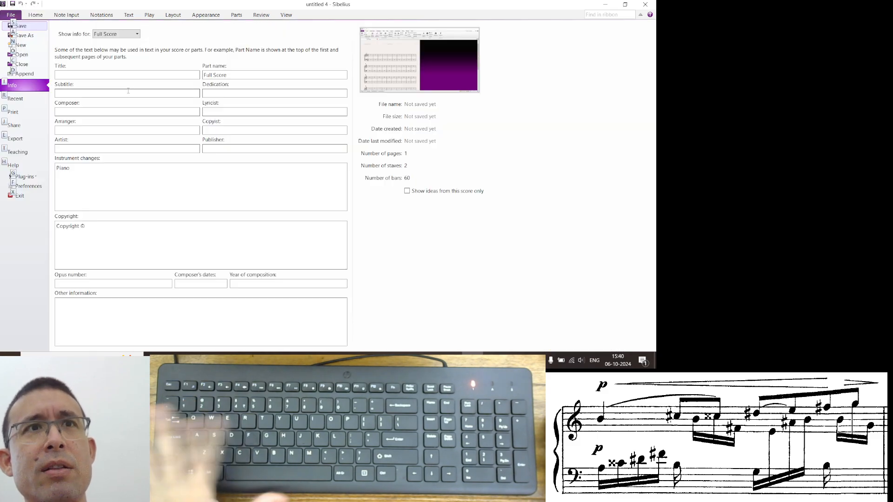
{"action": "key", "text": "e"}
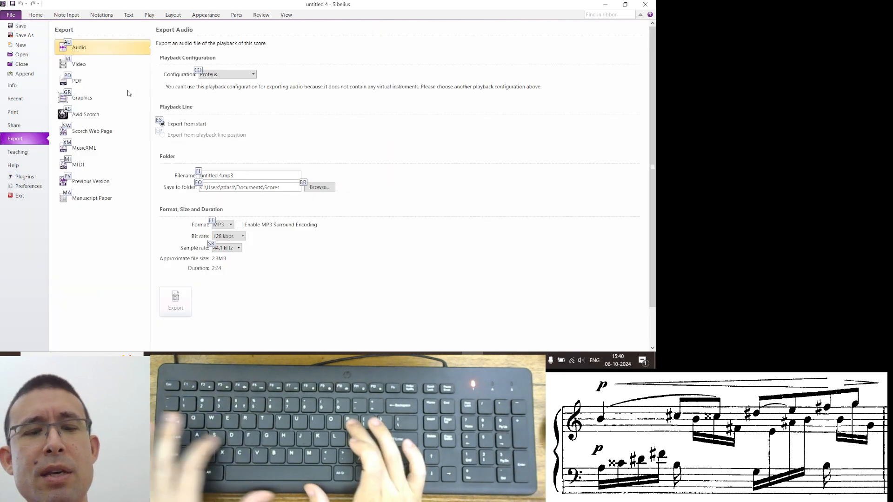
{"action": "key", "text": "p"}
{"action": "key", "text": "d"}
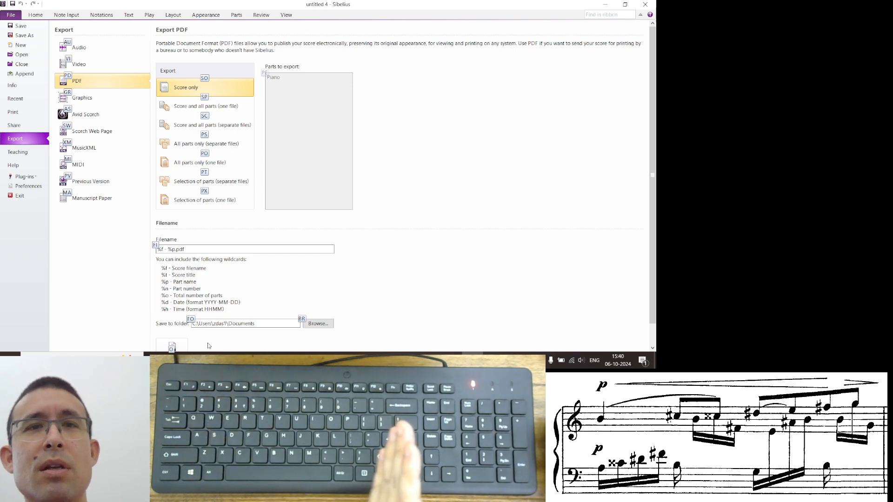
{"action": "left_click", "coordinate": [255, 323]}
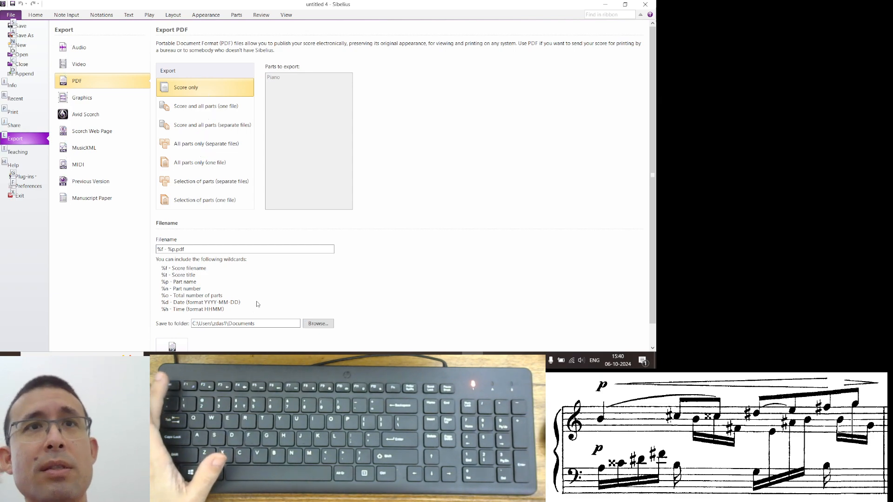
{"action": "key", "text": "Escape"}
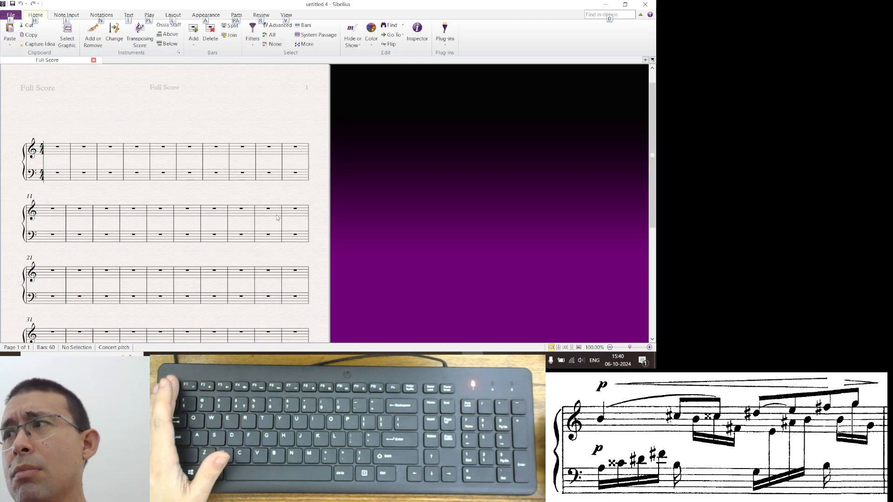
Review the graphics export options and choose Portable Network Graphics (PNG) as the graphics format.
{"action": "left_click", "coordinate": [11, 16]}
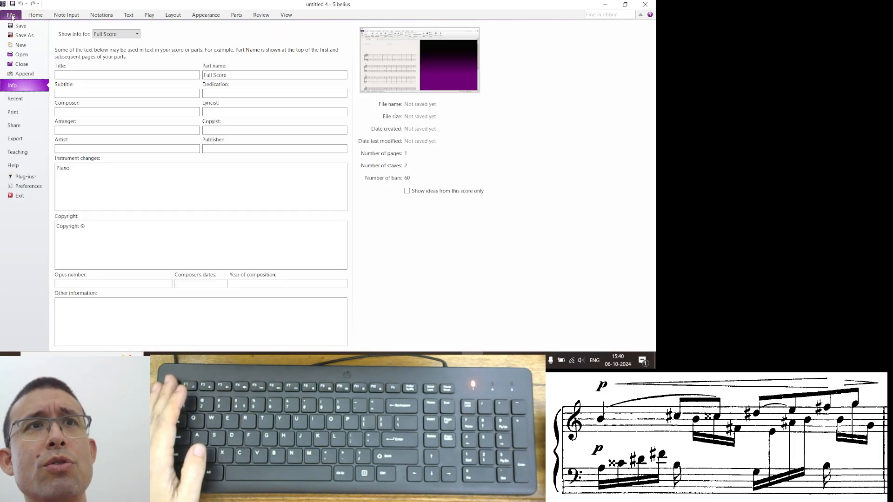
{"action": "left_click", "coordinate": [15, 139]}
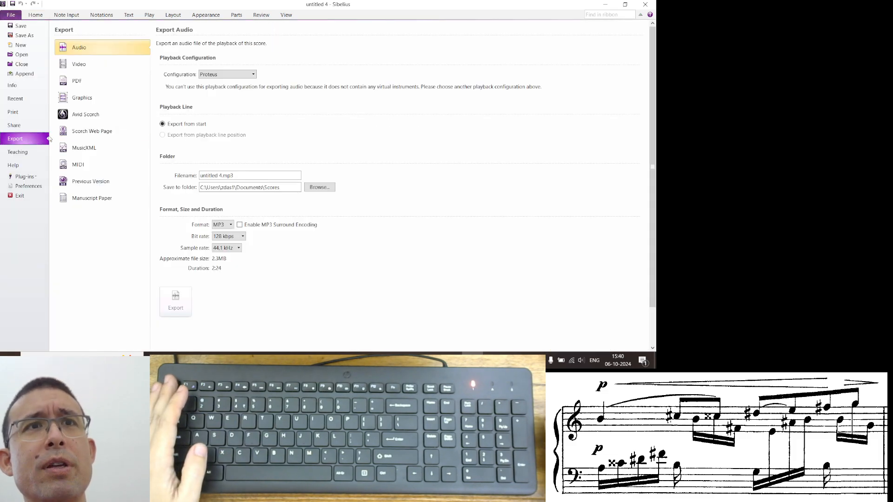
{"action": "left_click", "coordinate": [109, 97]}
{"action": "left_click", "coordinate": [267, 57]}
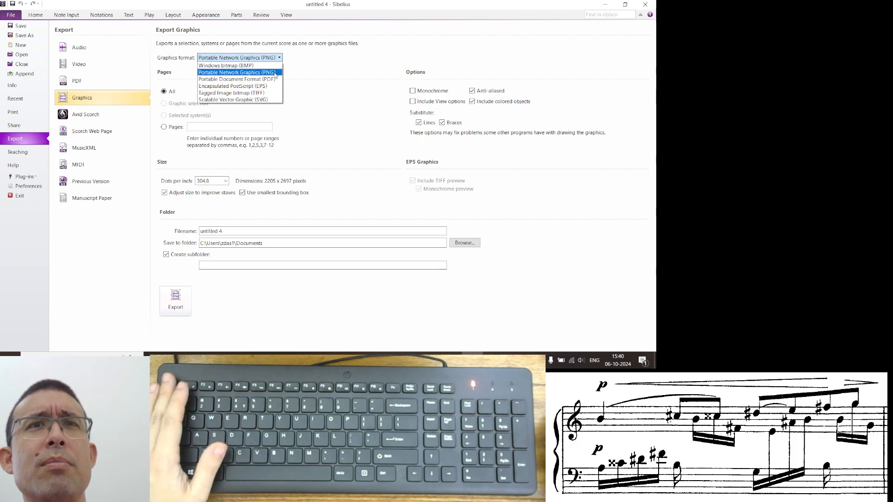
{"action": "left_click", "coordinate": [272, 74]}
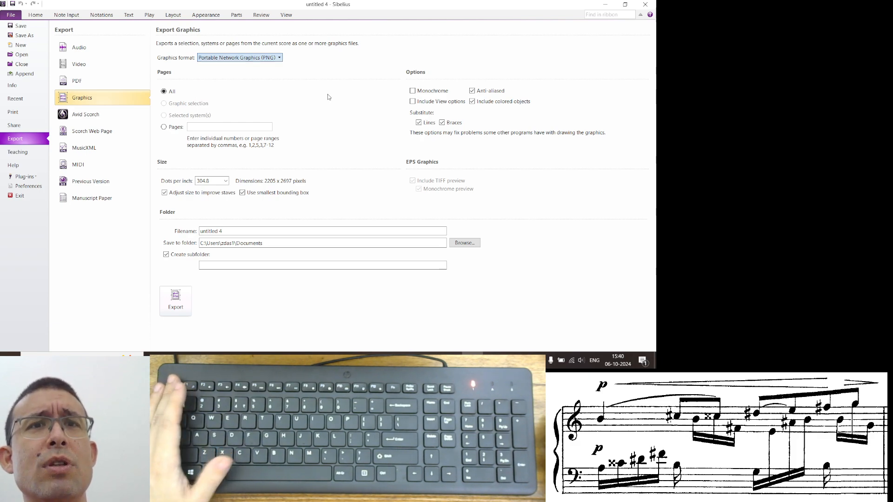
Check the export to a previous version with Sibelius 6 as file type, and the MusicXML export options.
{"action": "left_click", "coordinate": [100, 182]}
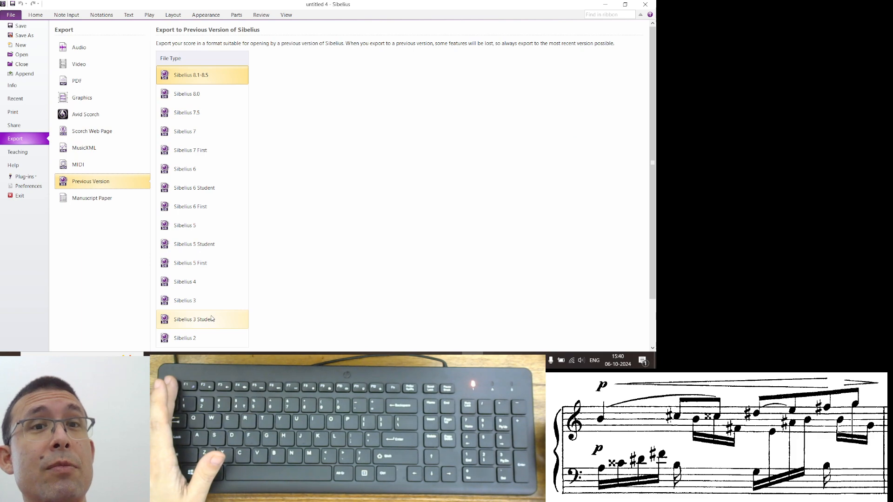
{"action": "left_click", "coordinate": [206, 170]}
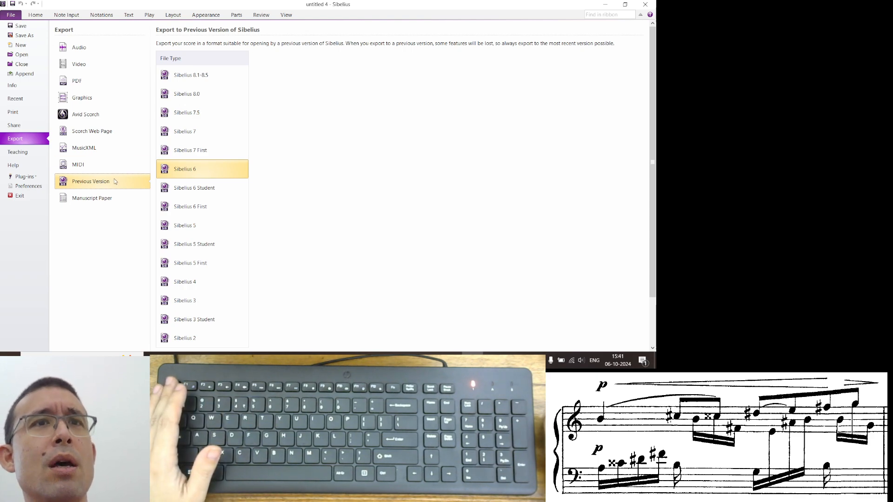
{"action": "left_click", "coordinate": [103, 148]}
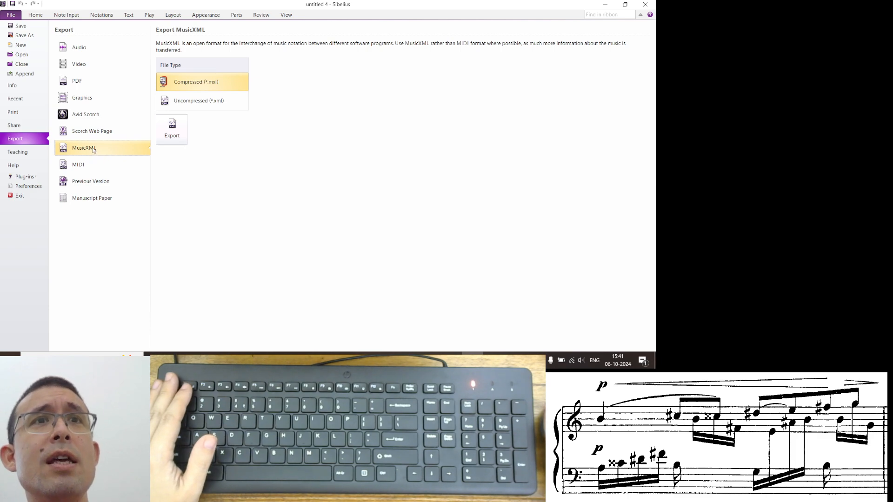
Examine the audio and video export settings and return to the score.
{"action": "left_click", "coordinate": [95, 48]}
{"action": "left_click", "coordinate": [93, 62]}
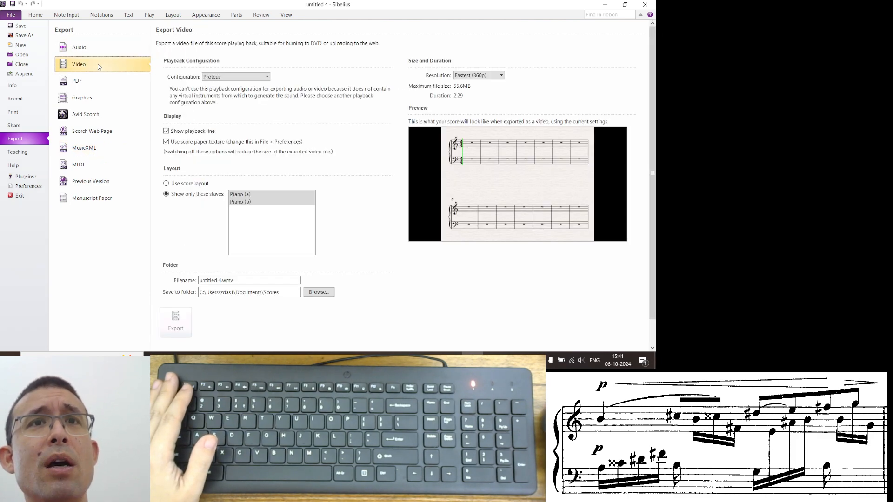
{"action": "left_click", "coordinate": [96, 47]}
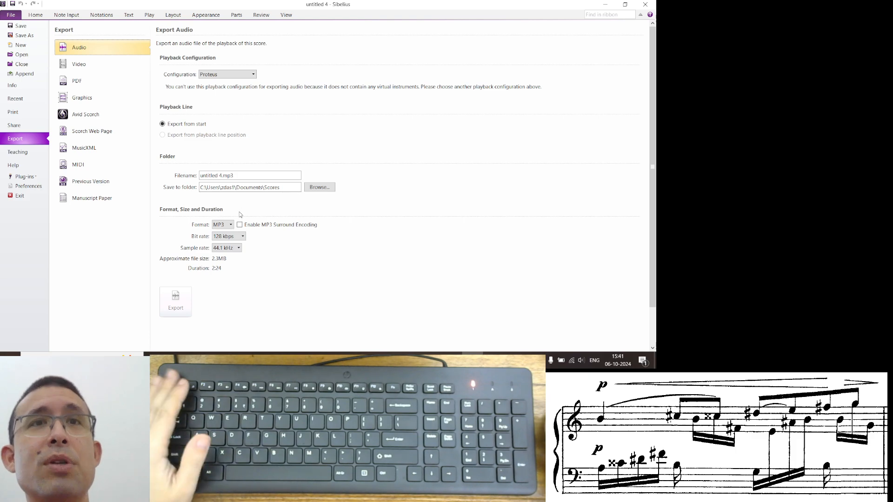
{"action": "left_click", "coordinate": [108, 68]}
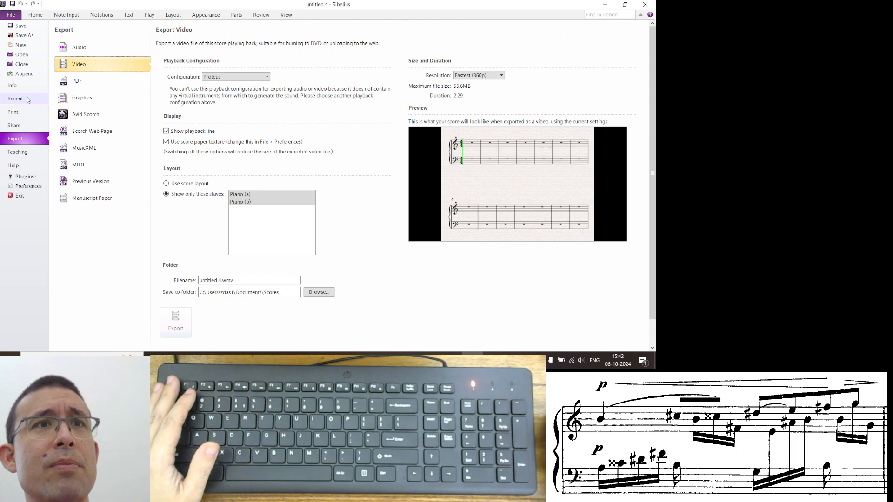
{"action": "key", "text": "Escape"}
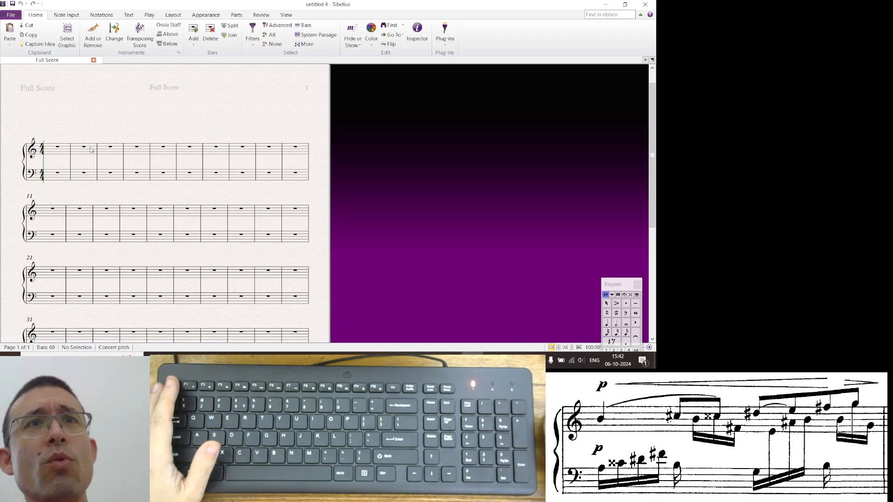
Add a Vibraphone to the score above the piano staves.
{"action": "left_click_drag", "start_coordinate": [109, 131], "coordinate": [128, 133]}
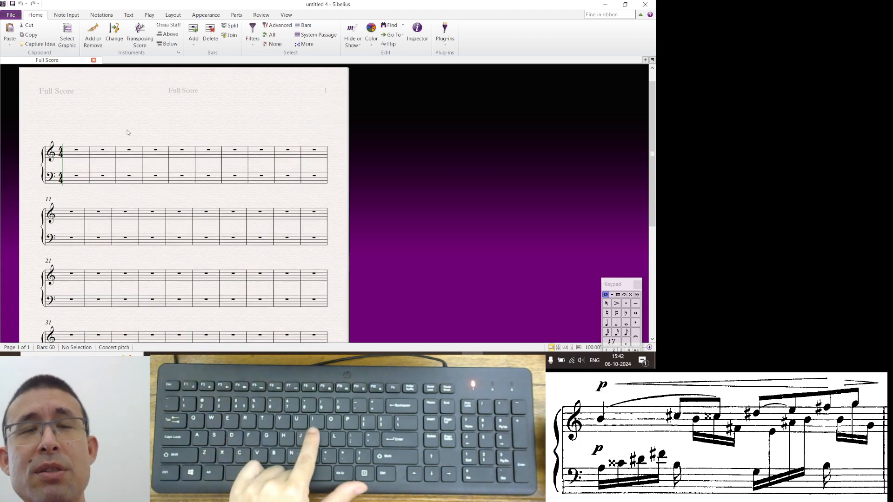
{"action": "key", "text": "i"}
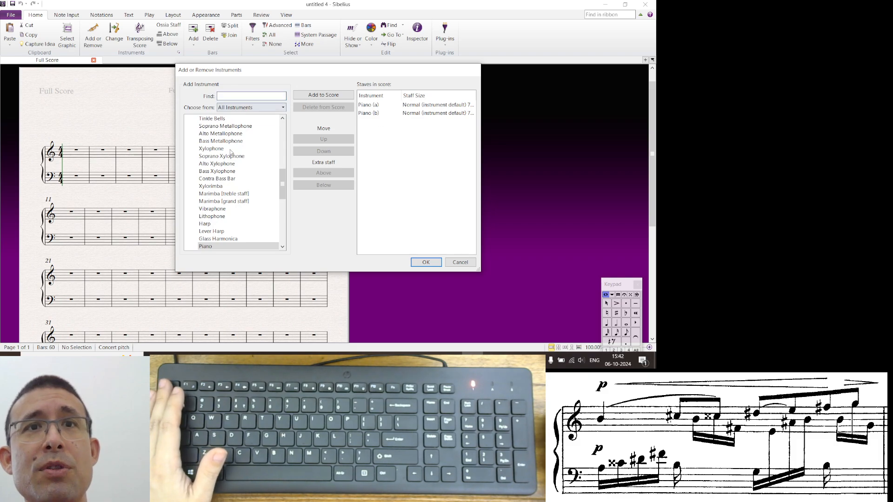
{"action": "left_click", "coordinate": [218, 209]}
{"action": "left_click", "coordinate": [323, 95]}
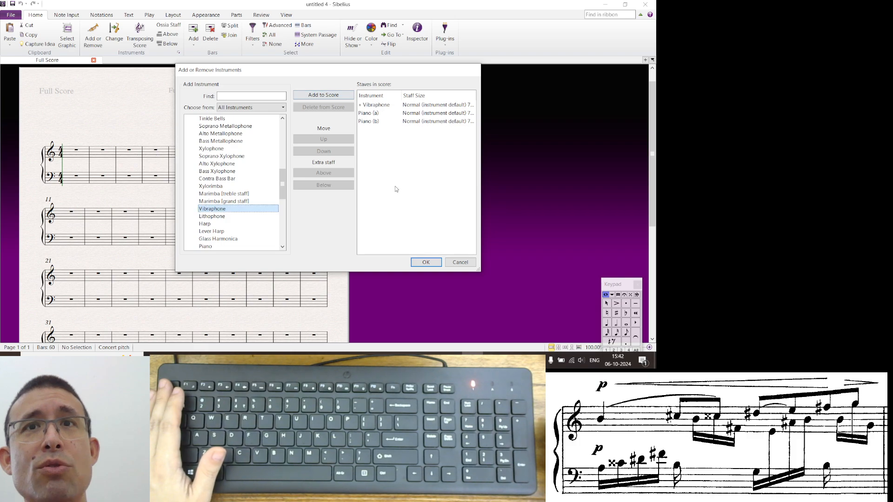
{"action": "left_click", "coordinate": [388, 106]}
{"action": "left_click", "coordinate": [419, 262]}
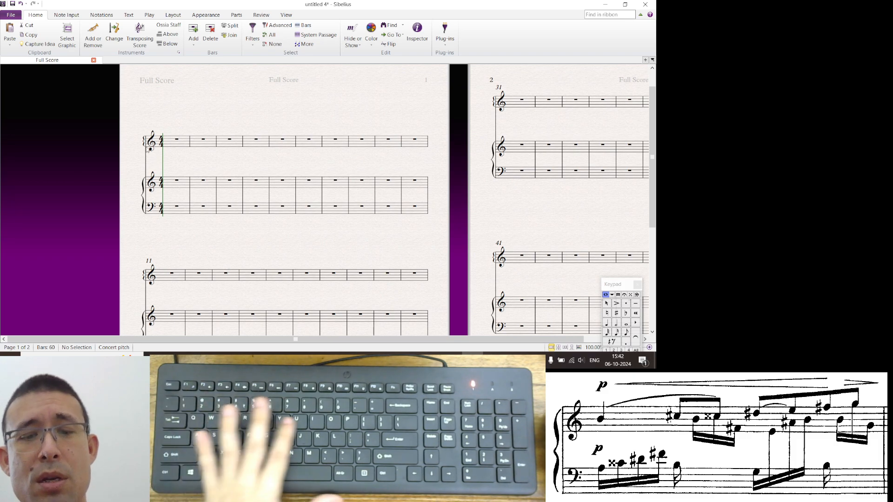
Move the Vibraphone below both piano staves in the score order.
{"action": "key", "text": "i"}
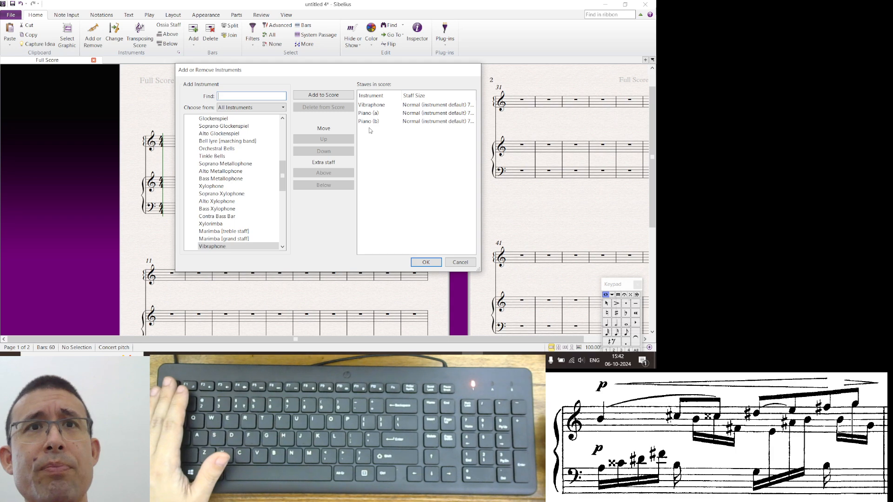
{"action": "left_click", "coordinate": [376, 107]}
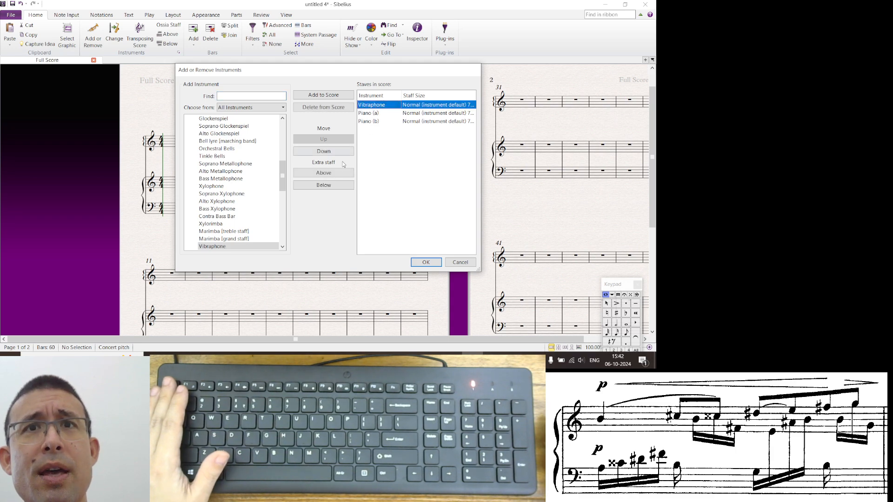
{"action": "left_click", "coordinate": [332, 154]}
{"action": "left_click", "coordinate": [332, 154]}
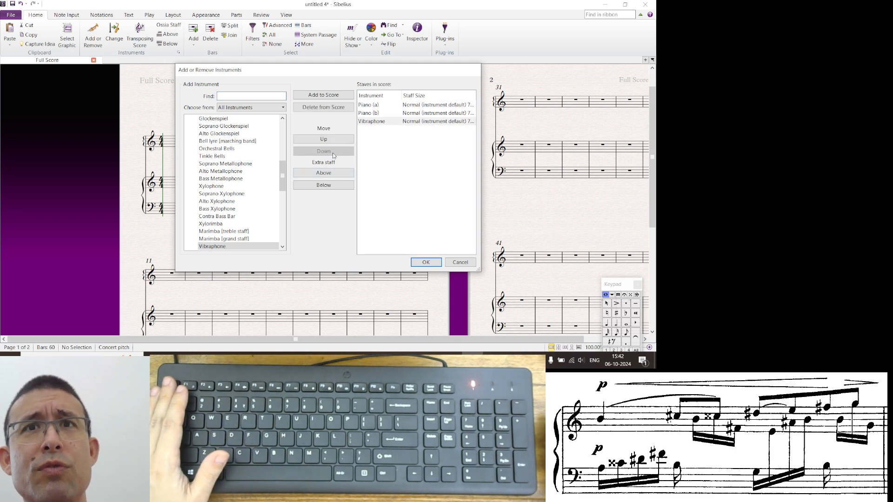
{"action": "left_click", "coordinate": [426, 263]}
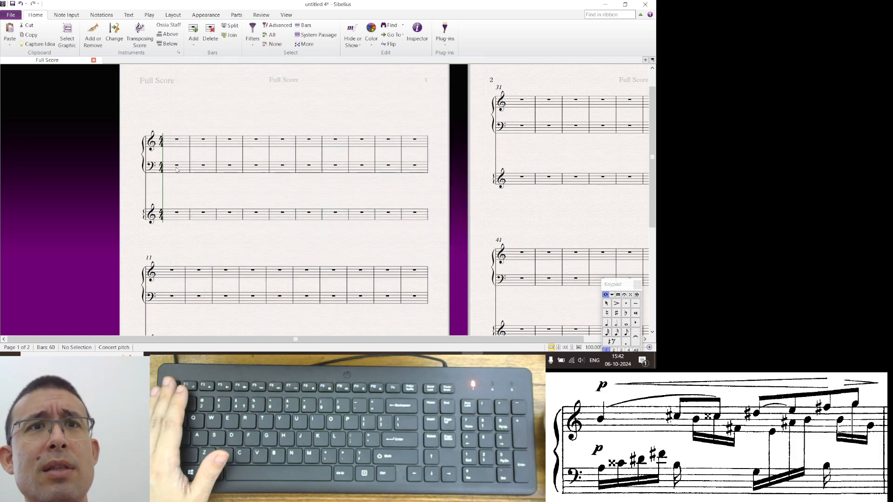
Delete the Vibraphone from the score's instruments, accepting the removal of its staff and any music on it.
{"action": "key", "text": "i"}
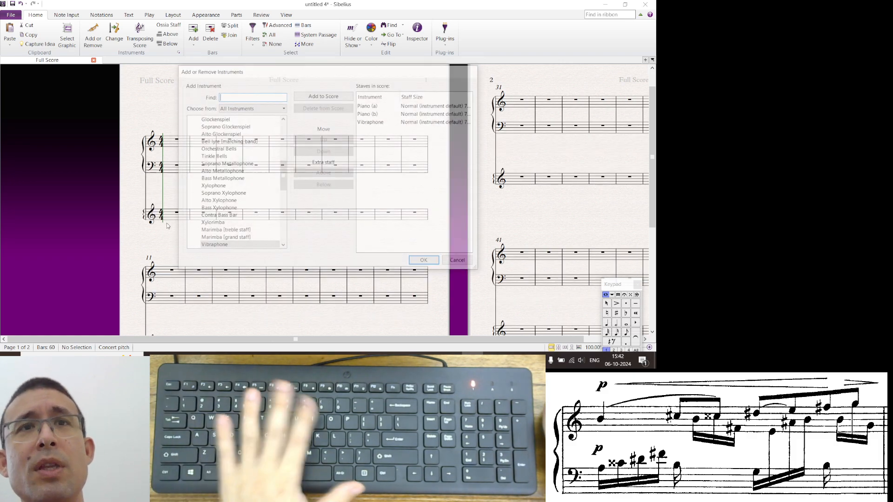
{"action": "left_click", "coordinate": [385, 122]}
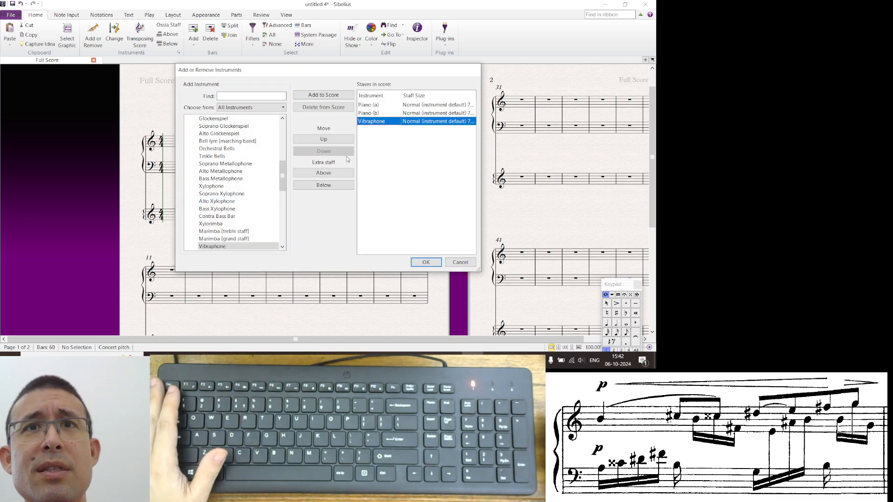
{"action": "left_click", "coordinate": [326, 108]}
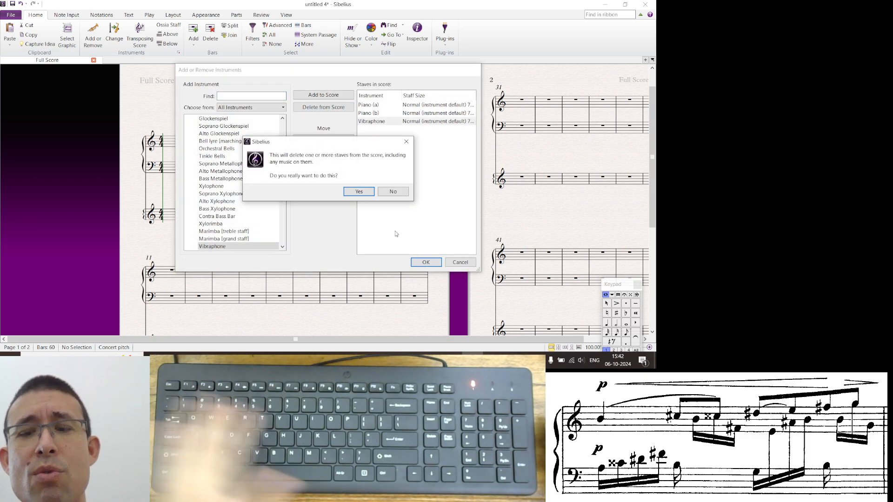
{"action": "key", "text": "Return"}
{"action": "left_click", "coordinate": [426, 262]}
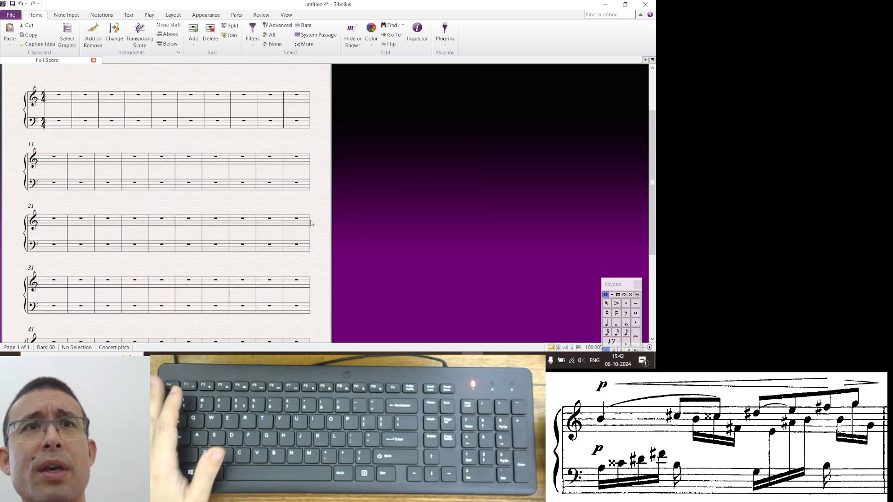
Place an fff expression marking between the piano staves in bar 1 and delete it again.
{"action": "left_click_drag", "start_coordinate": [161, 144], "coordinate": [309, 222]}
{"action": "scroll", "coordinate": [237, 200], "scroll_direction": "up", "scroll_amount": 2}
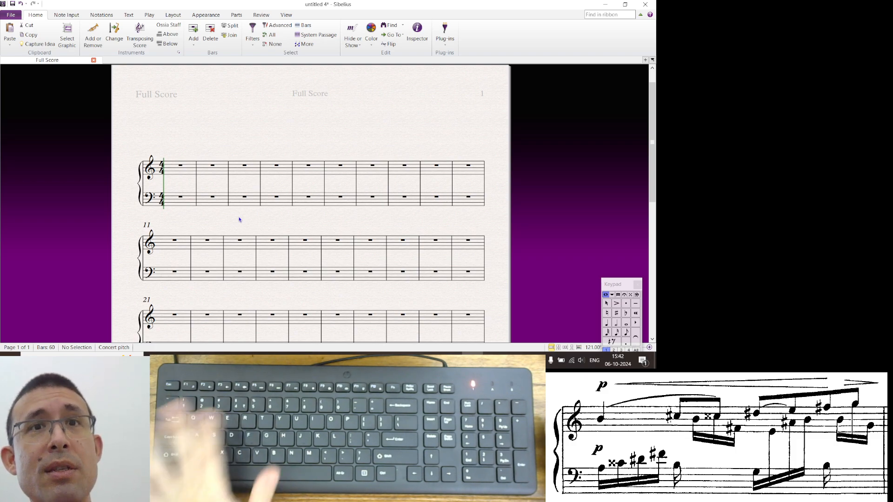
{"action": "scroll", "coordinate": [160, 175], "scroll_direction": "up", "scroll_amount": 3}
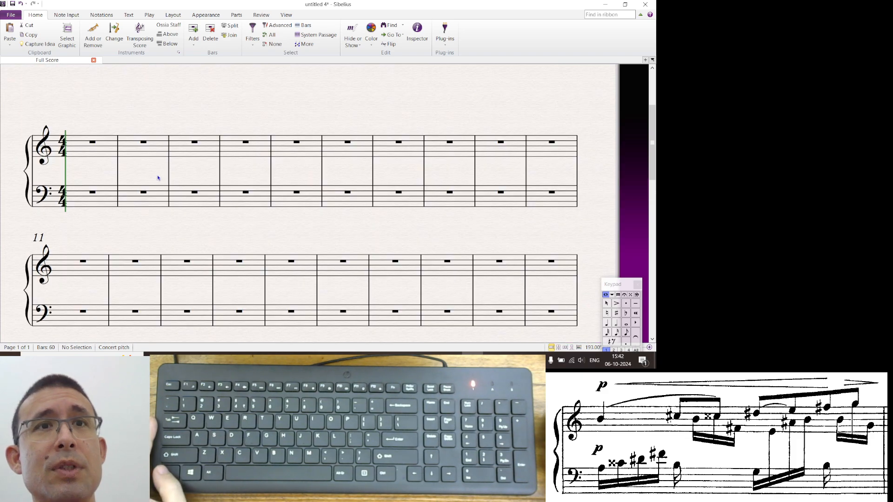
{"action": "key", "text": "ctrl+e"}
{"action": "left_click", "coordinate": [86, 128]}
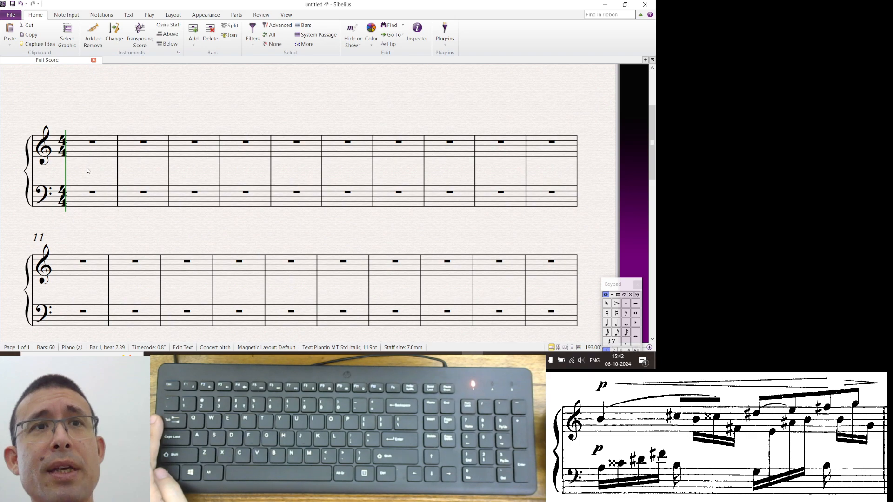
{"action": "right_click", "coordinate": [88, 171]}
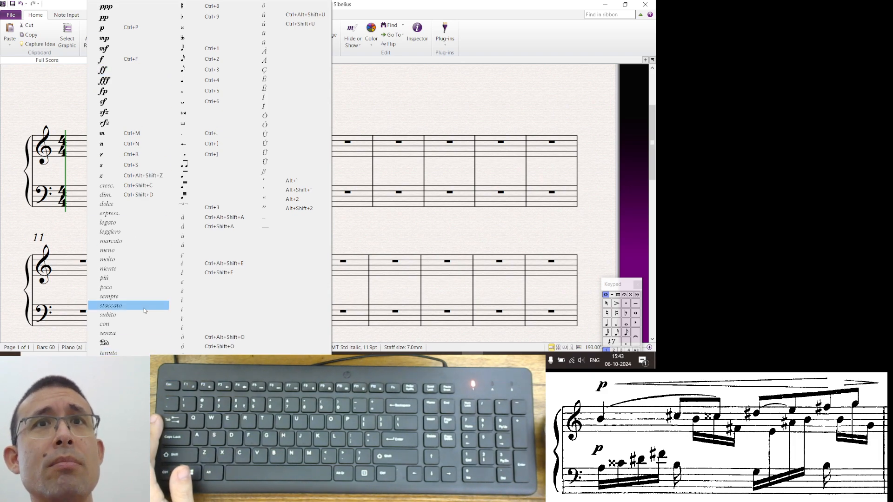
{"action": "left_click", "coordinate": [139, 80]}
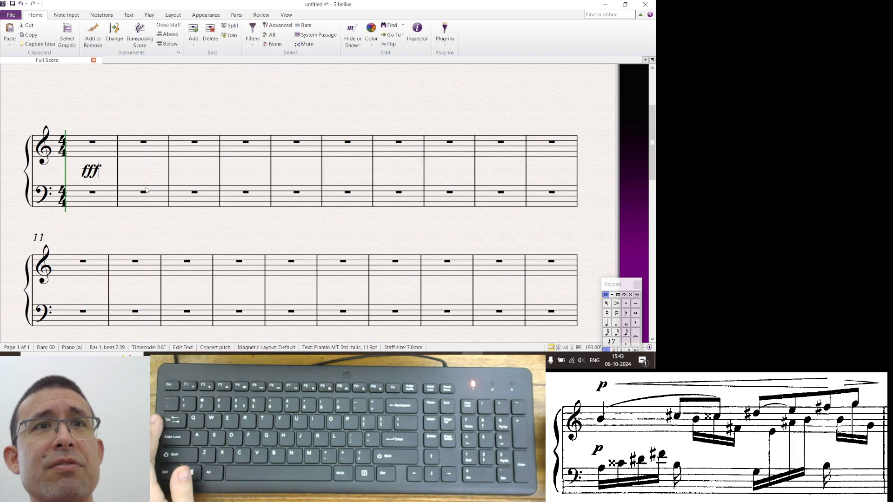
{"action": "double_click", "coordinate": [94, 172]}
{"action": "left_click", "coordinate": [124, 124]}
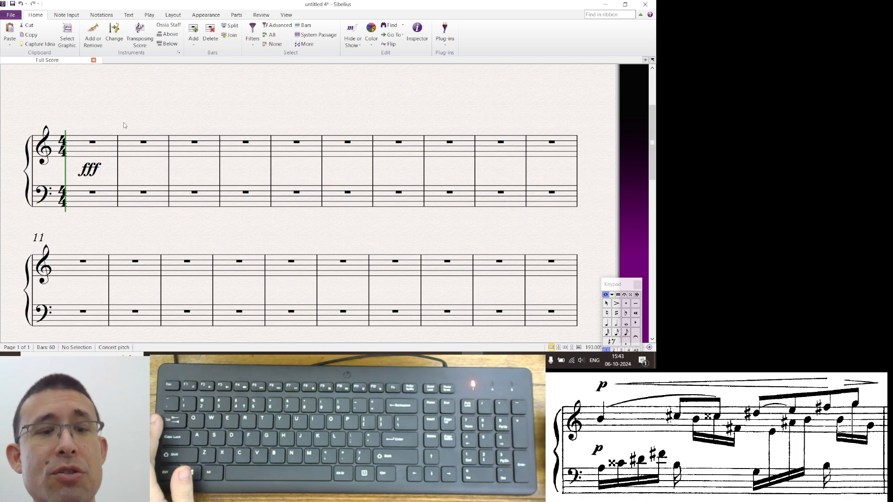
{"action": "left_click", "coordinate": [94, 171]}
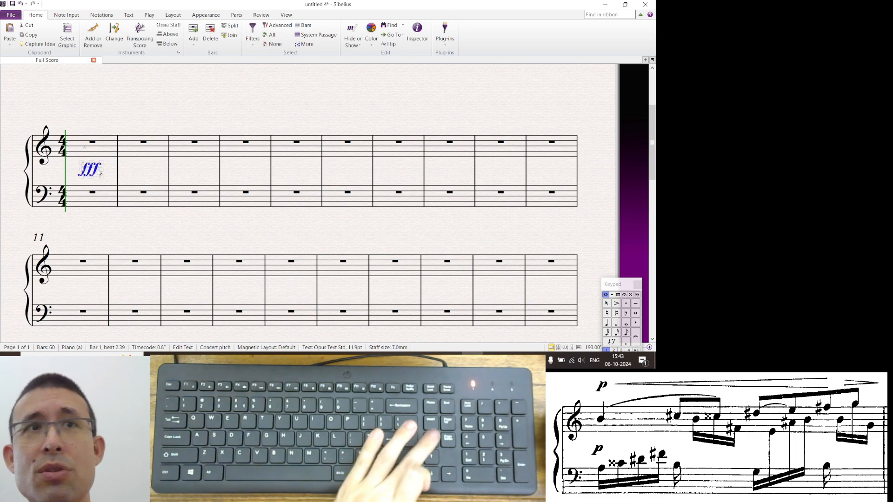
{"action": "key", "text": "Delete"}
Start technique text above bar 1, examine its list of ready-made words and symbols, and leave without adding any.
{"action": "right_click", "coordinate": [103, 120]}
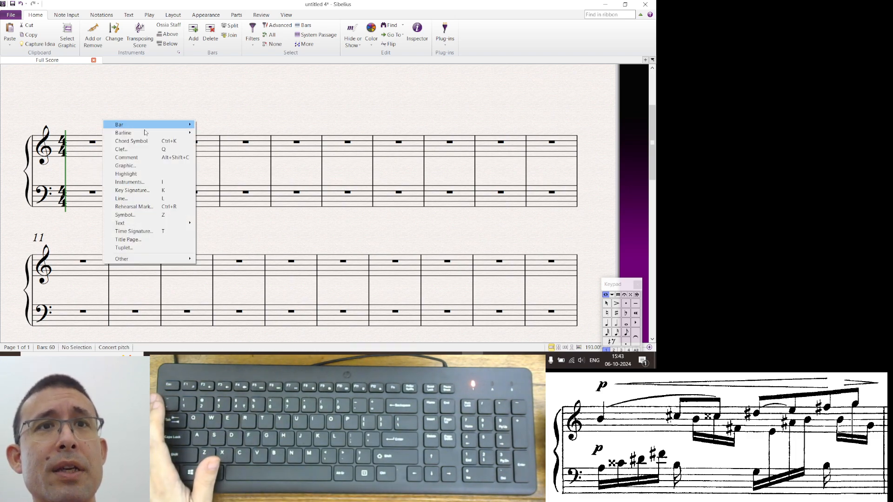
{"action": "mouse_move", "coordinate": [186, 223]}
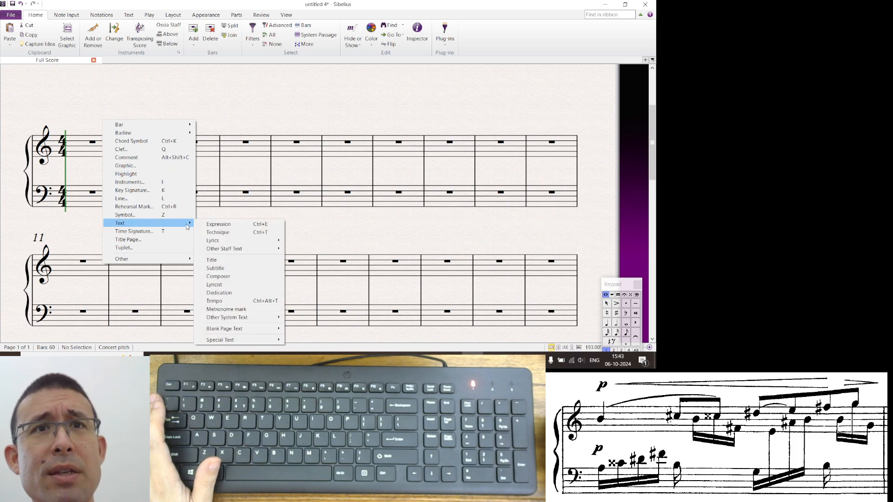
{"action": "left_click", "coordinate": [240, 232]}
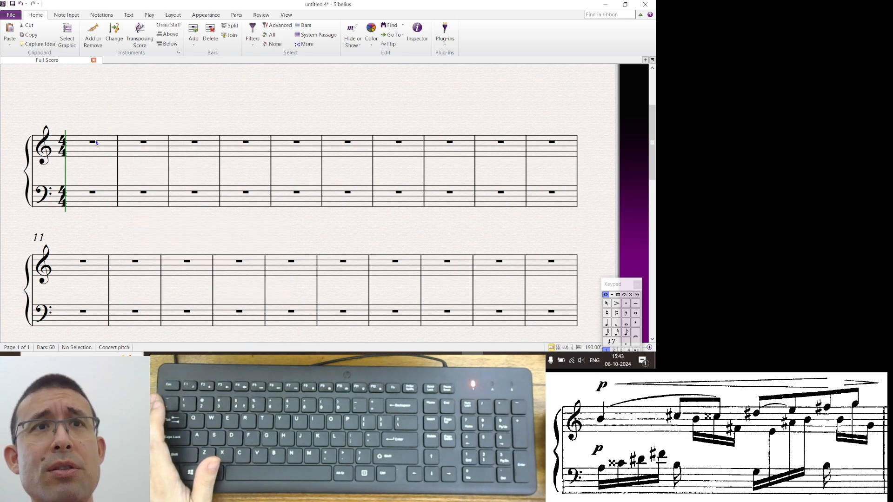
{"action": "left_click", "coordinate": [84, 134]}
{"action": "right_click", "coordinate": [84, 134]}
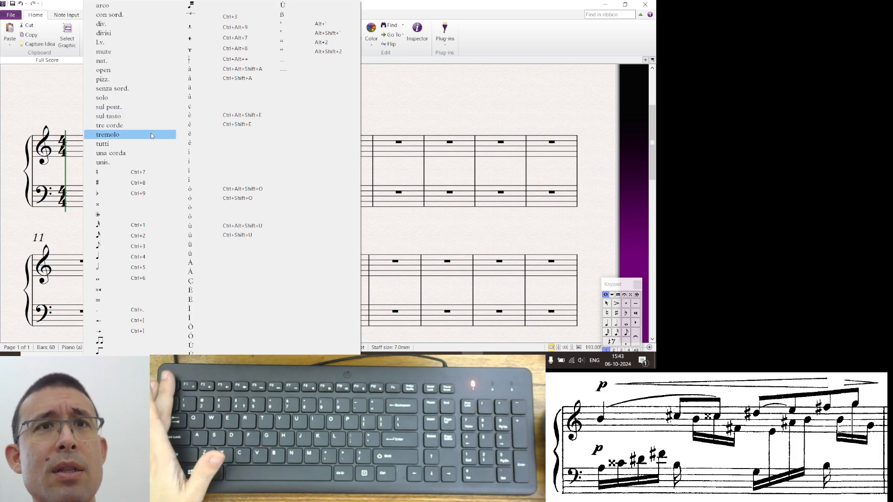
{"action": "key", "text": "Escape"}
{"action": "key", "text": "Escape"}
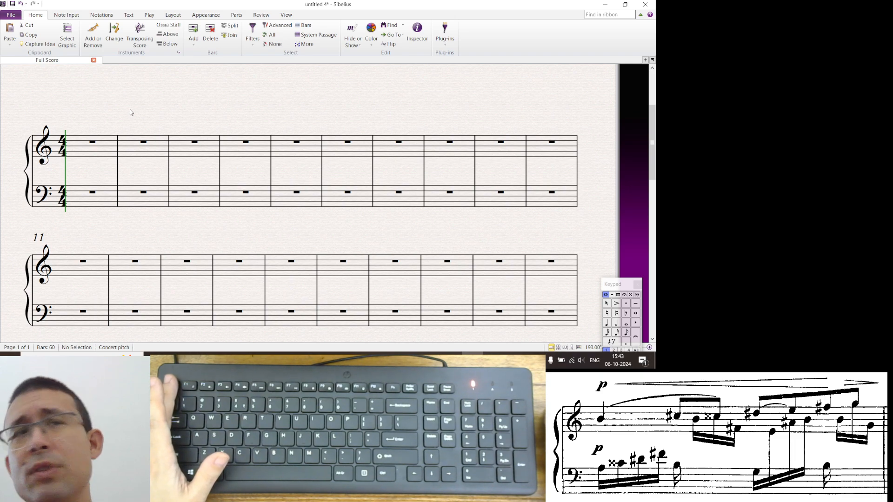
Add the plain staff text "asdfasdf" above the upper piano staff in bar 1 and move it to the start of the bar.
{"action": "right_click", "coordinate": [93, 132]}
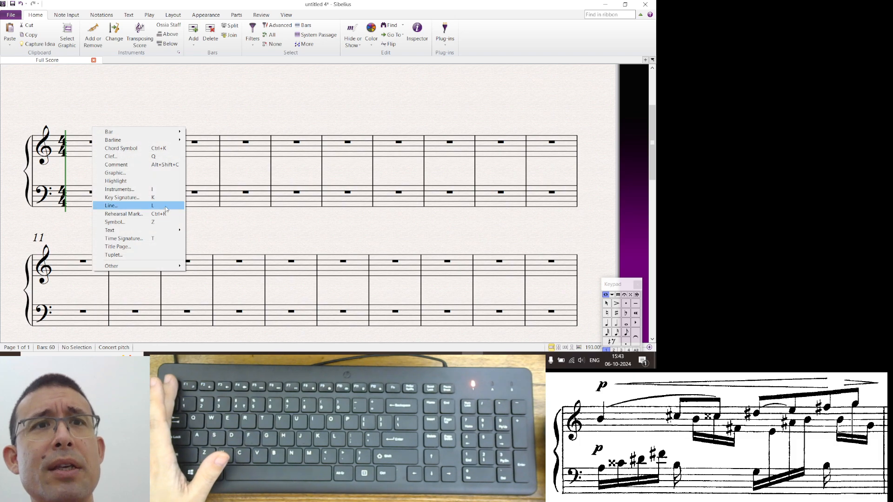
{"action": "mouse_move", "coordinate": [170, 230]}
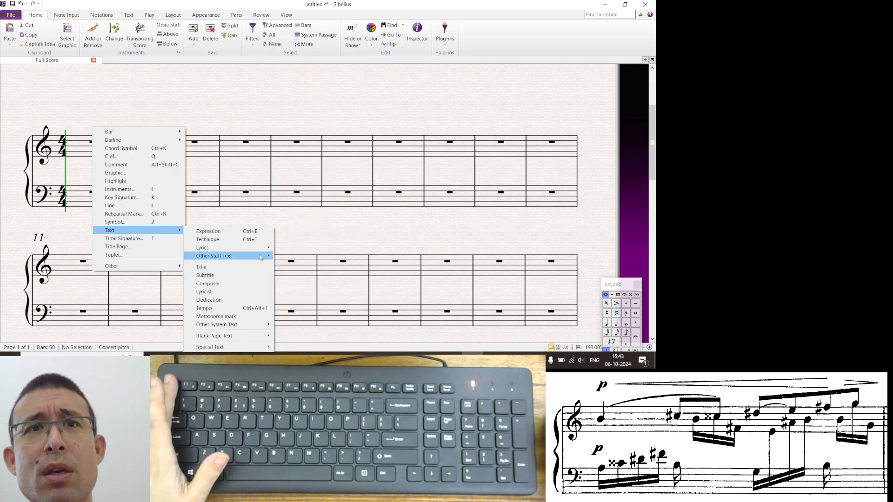
{"action": "mouse_move", "coordinate": [261, 259]}
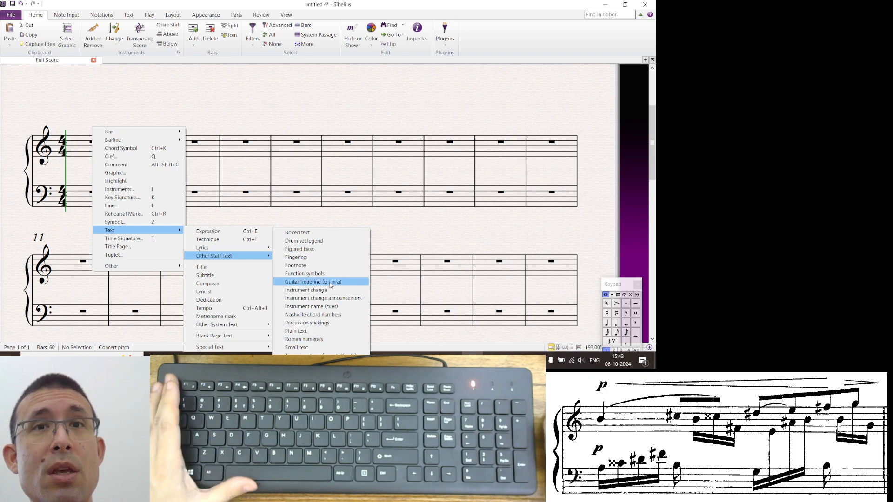
{"action": "left_click", "coordinate": [319, 333]}
{"action": "left_click", "coordinate": [94, 136]}
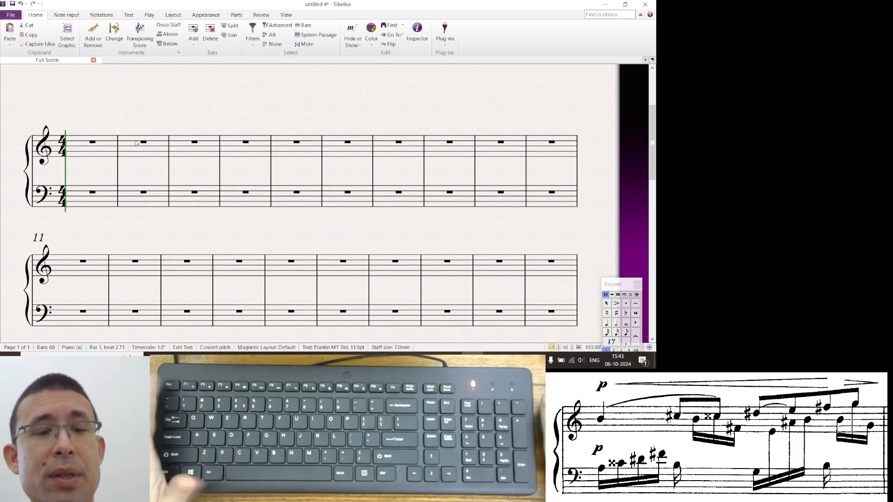
{"action": "type", "text": "asdfasdf"}
{"action": "key", "text": "Escape"}
{"action": "key", "text": "Escape"}
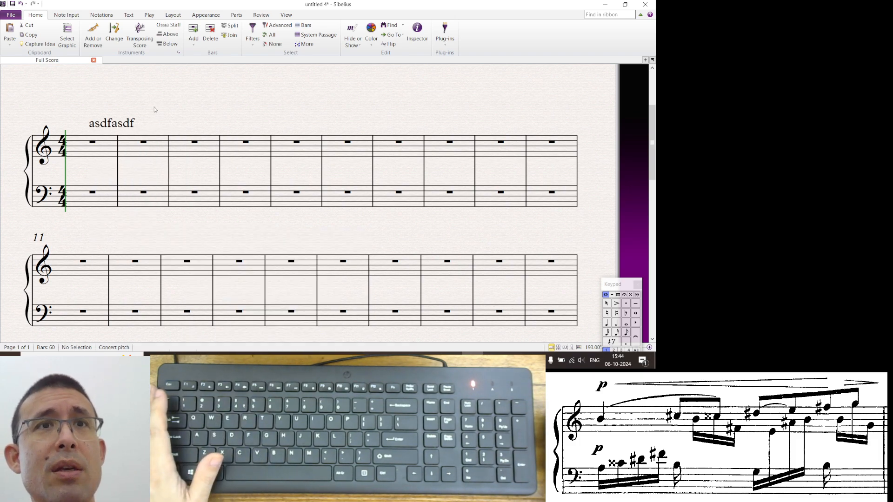
{"action": "left_click_drag", "start_coordinate": [125, 126], "coordinate": [102, 129]}
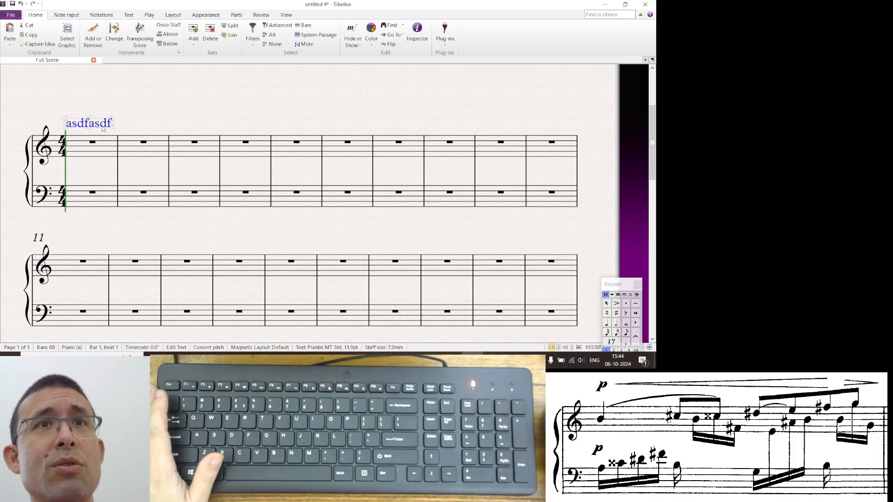
Try smaller font sizes on the "asdfasdf" text and set its size to 15.
{"action": "left_click", "coordinate": [129, 15]}
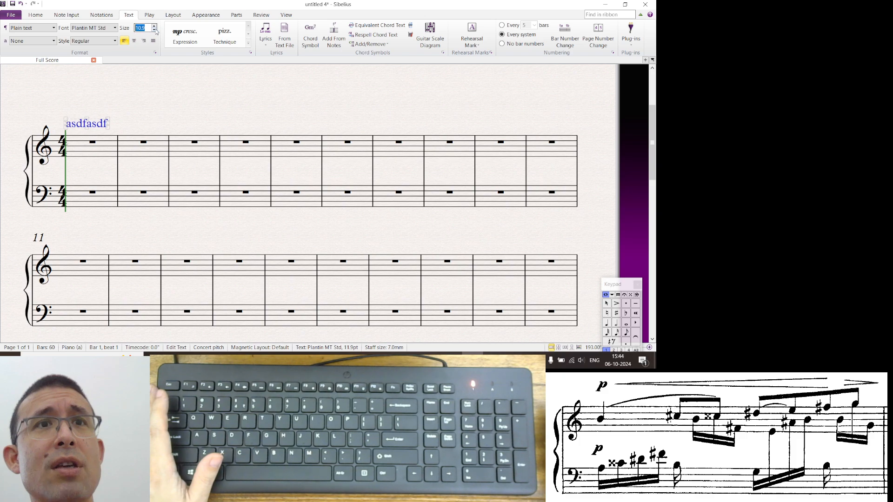
{"action": "left_click", "coordinate": [155, 30]}
{"action": "left_click", "coordinate": [154, 30]}
{"action": "left_click", "coordinate": [155, 29]}
{"action": "scroll", "coordinate": [243, 153], "scroll_direction": "up", "scroll_amount": 2}
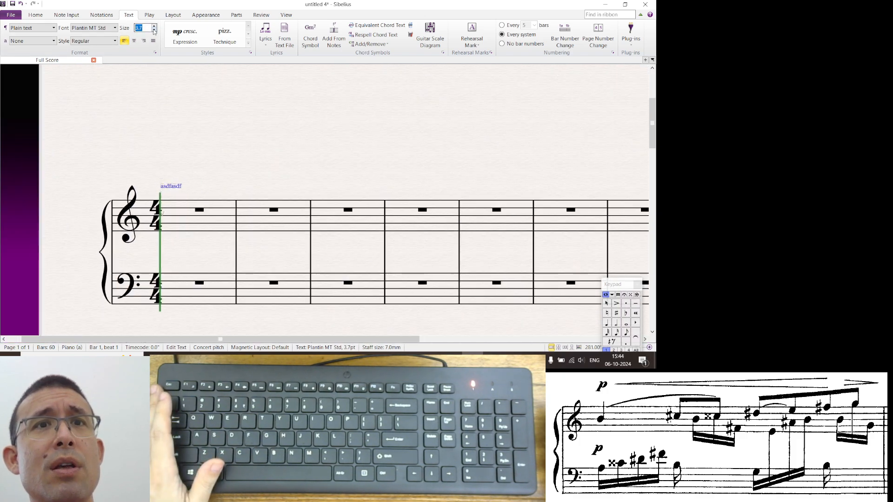
{"action": "type", "text": "15"}
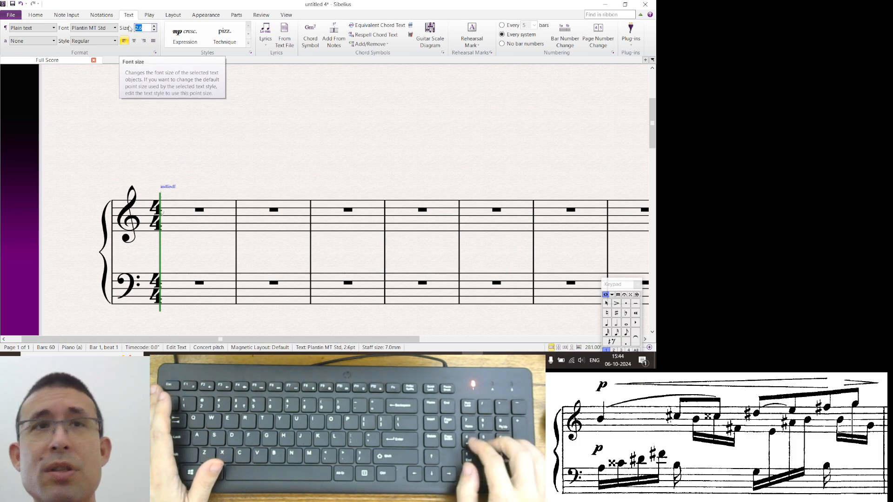
{"action": "key", "text": "Return"}
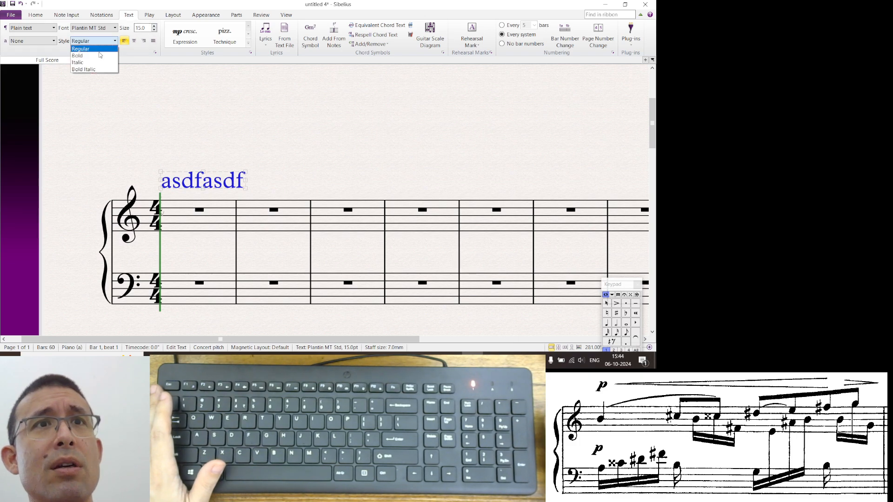
Try the Bold and Italic styles on the "asdfasdf" text, one after the other.
{"action": "left_click", "coordinate": [100, 55]}
{"action": "left_click", "coordinate": [174, 135]}
{"action": "left_click", "coordinate": [215, 186]}
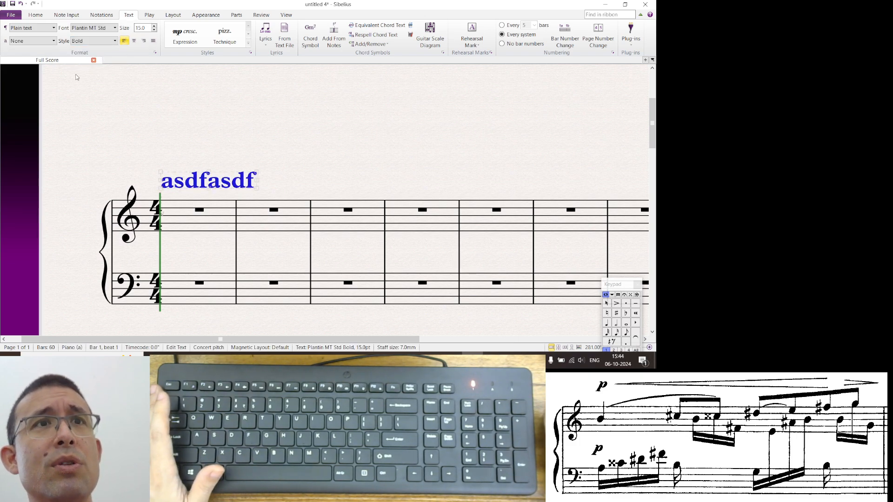
{"action": "left_click", "coordinate": [78, 41]}
{"action": "left_click", "coordinate": [87, 68]}
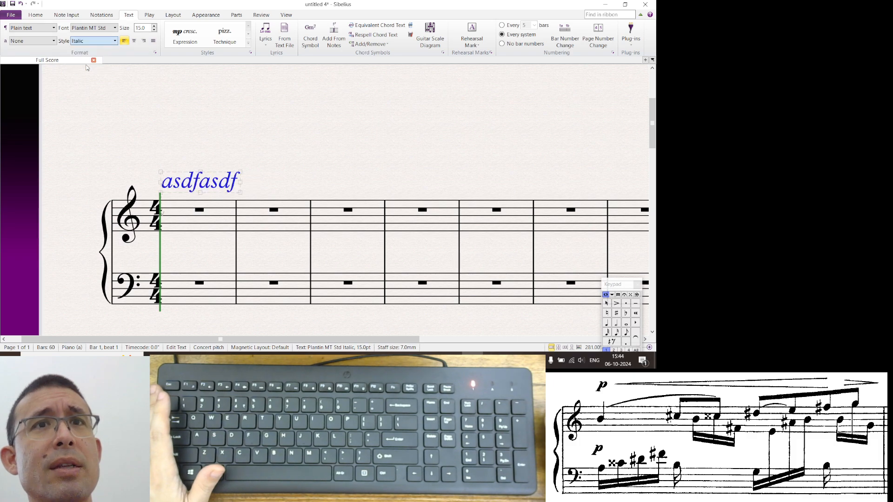
{"action": "left_click", "coordinate": [158, 126]}
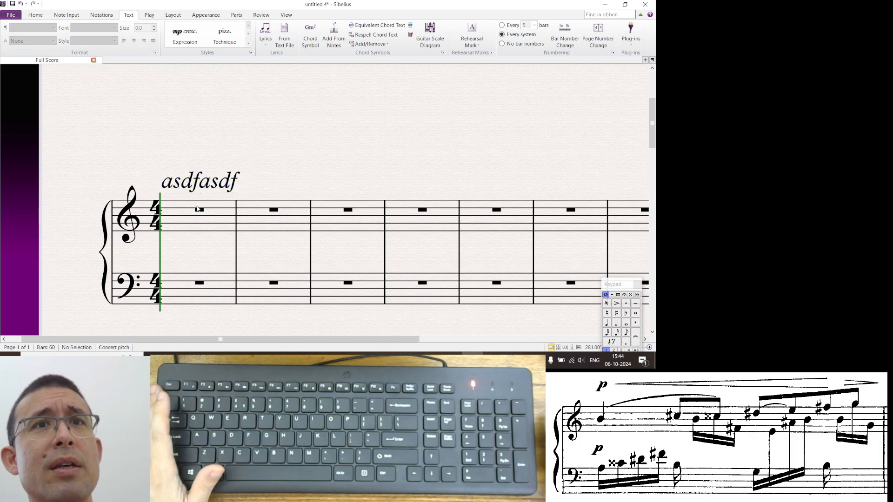
Set the style of the "asdfasdf" text to Bold Italic.
{"action": "left_click", "coordinate": [192, 183]}
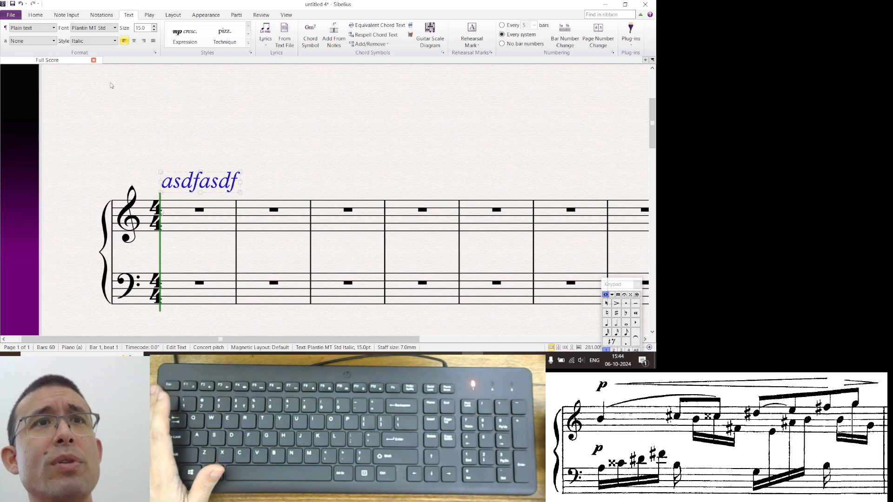
{"action": "left_click", "coordinate": [92, 42]}
{"action": "left_click", "coordinate": [86, 71]}
{"action": "left_click", "coordinate": [153, 116]}
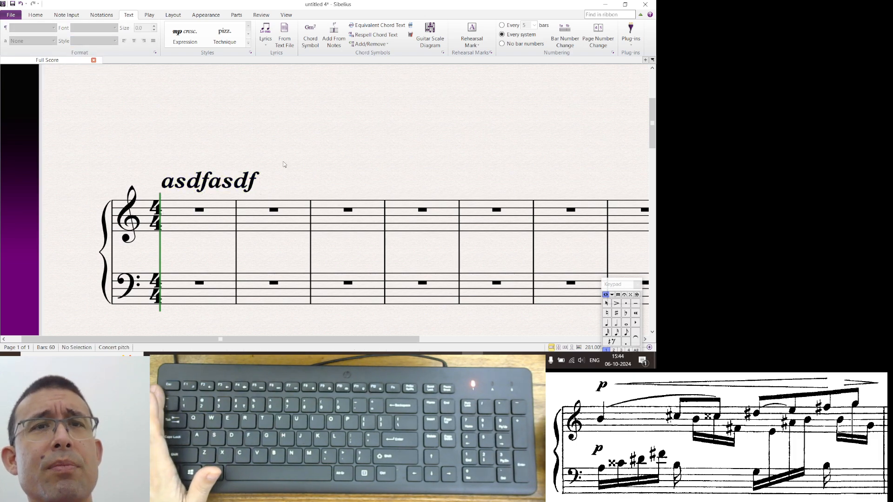
Change the font of the "asdfasdf" text to Book Antiqua.
{"action": "left_click", "coordinate": [242, 176]}
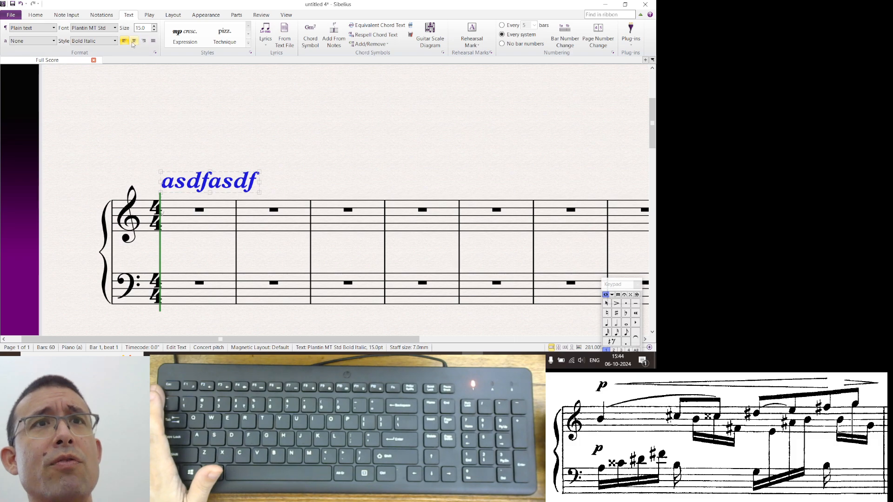
{"action": "left_click", "coordinate": [116, 28]}
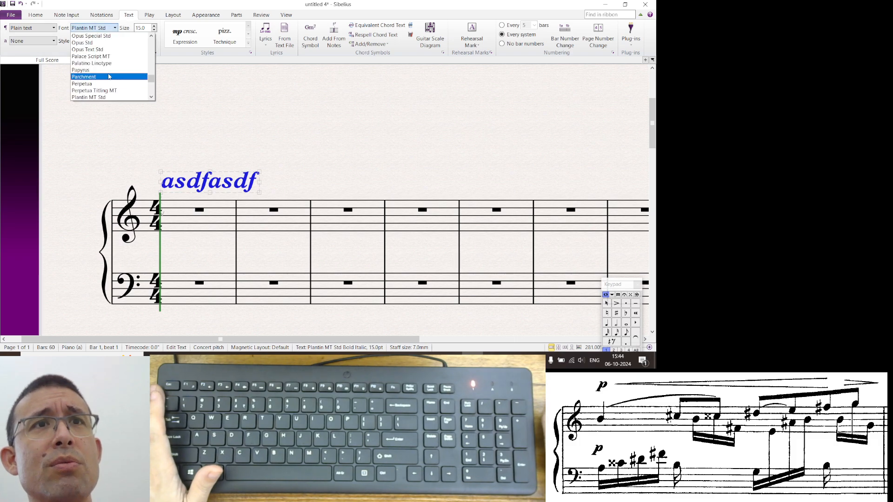
{"action": "left_click_drag", "start_coordinate": [151, 79], "coordinate": [157, 50]}
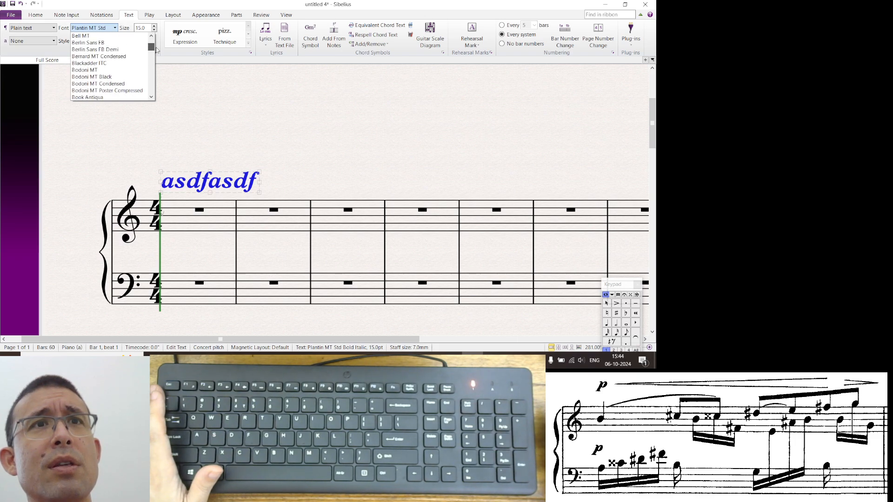
{"action": "left_click", "coordinate": [116, 98]}
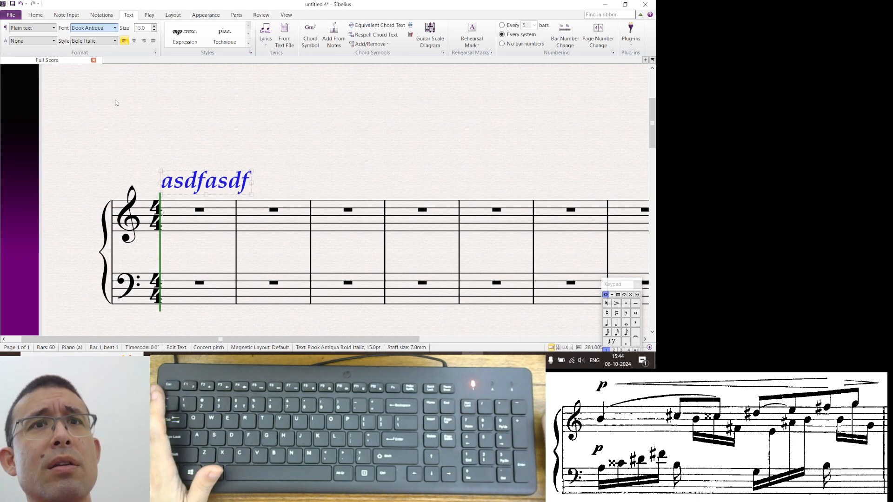
Change the font of the "asdfasdf" text to Arial Black.
{"action": "left_click", "coordinate": [113, 41]}
{"action": "left_click", "coordinate": [111, 29]}
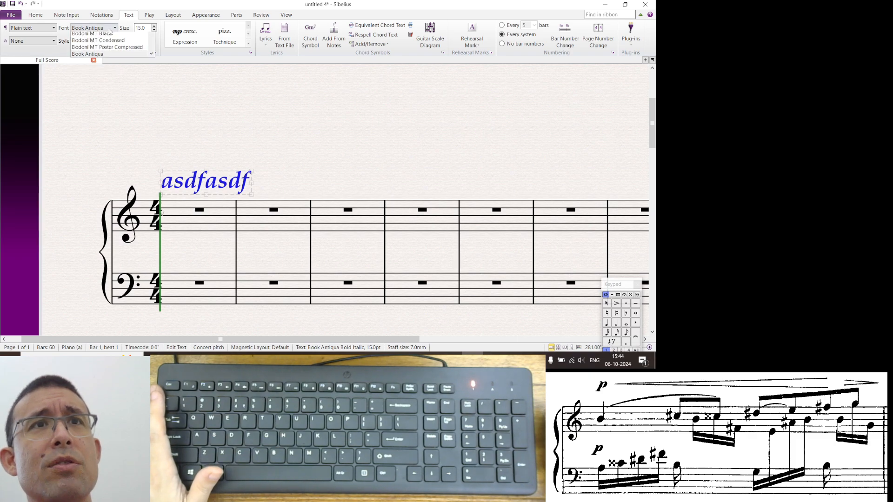
{"action": "scroll", "coordinate": [151, 48], "scroll_direction": "up", "scroll_amount": 10}
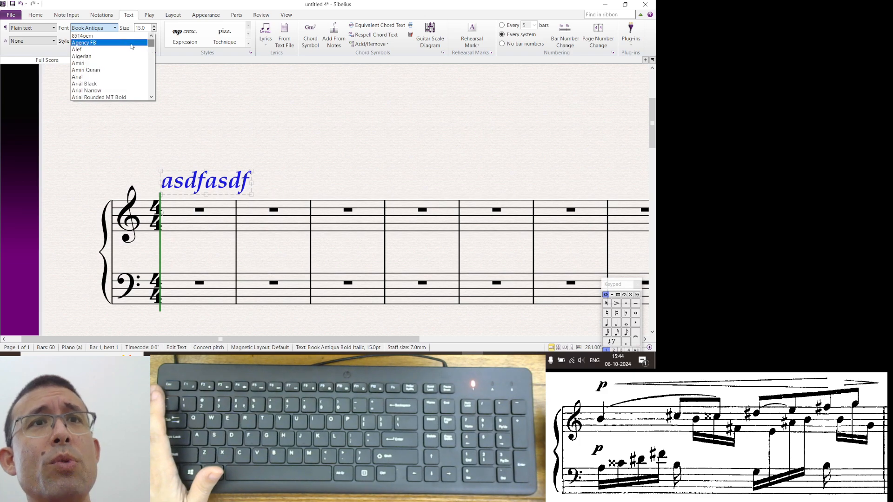
{"action": "left_click", "coordinate": [130, 84]}
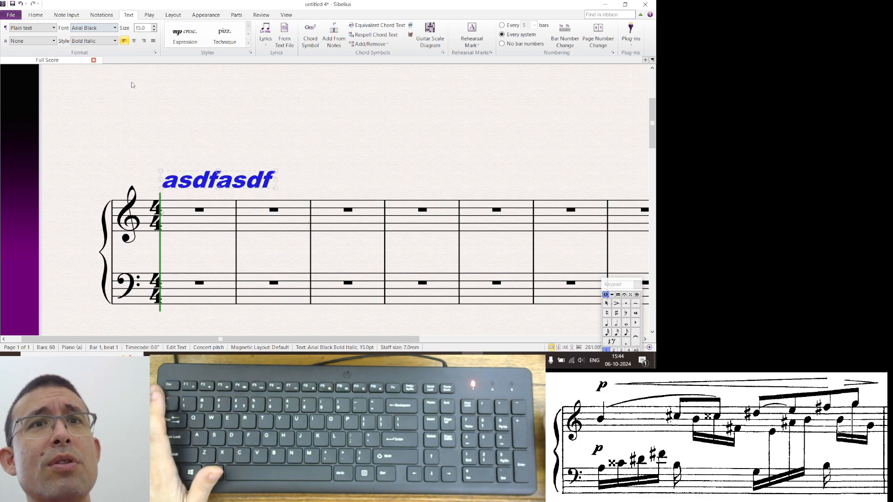
{"action": "key", "text": "Escape"}
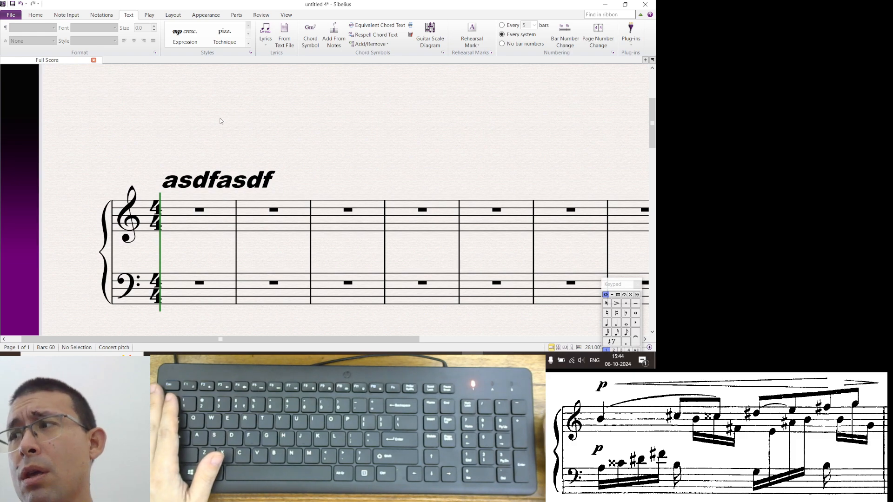
Delete the "asdfasdf" text above the first bar.
{"action": "left_click", "coordinate": [217, 171]}
{"action": "key", "text": "Delete"}
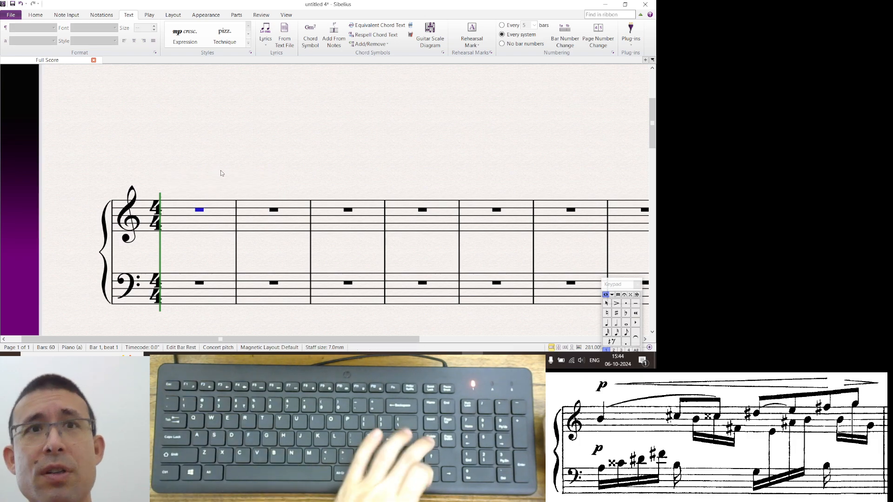
Start a Repeat (D.C./D.S.) system text above the first bar, examine its preset words and signs, and leave it empty.
{"action": "right_click", "coordinate": [179, 176]}
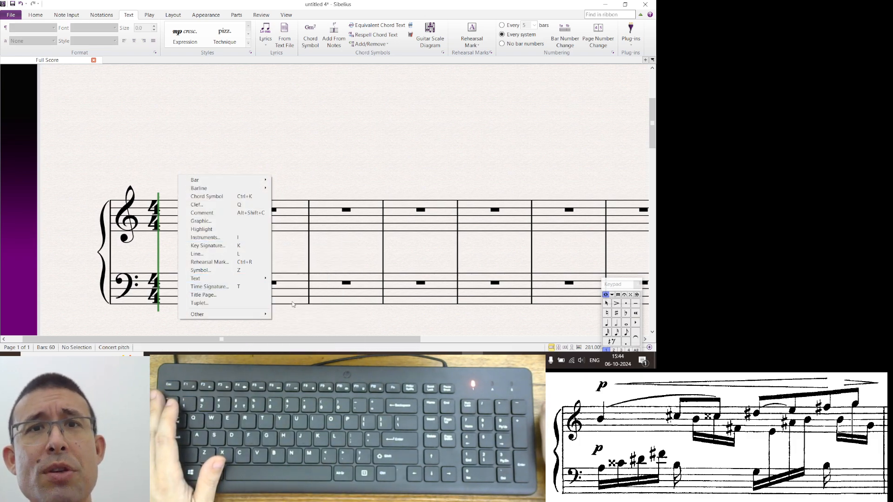
{"action": "mouse_move", "coordinate": [267, 279]}
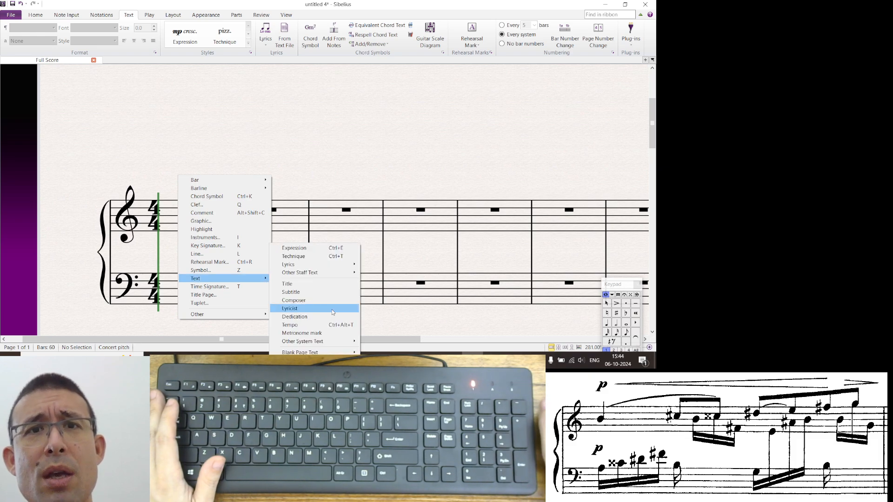
{"action": "mouse_move", "coordinate": [340, 342]}
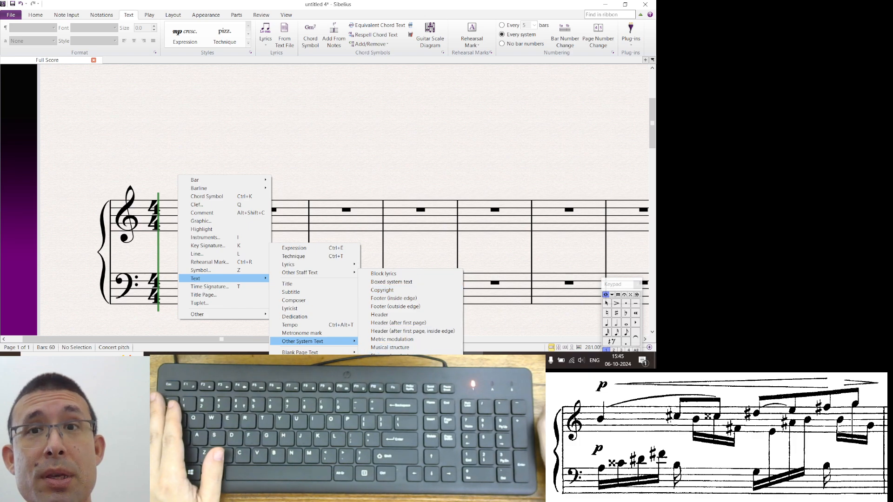
{"action": "left_click", "coordinate": [395, 364]}
{"action": "left_click", "coordinate": [201, 188]}
{"action": "right_click", "coordinate": [201, 187]}
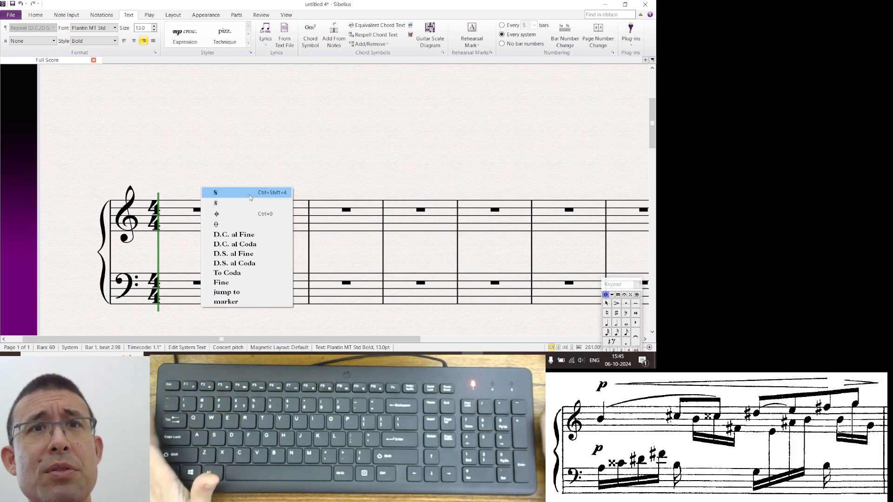
{"action": "left_click", "coordinate": [233, 160]}
Add the tempo text "allegro" above the start of the first bar.
{"action": "right_click", "coordinate": [193, 186]}
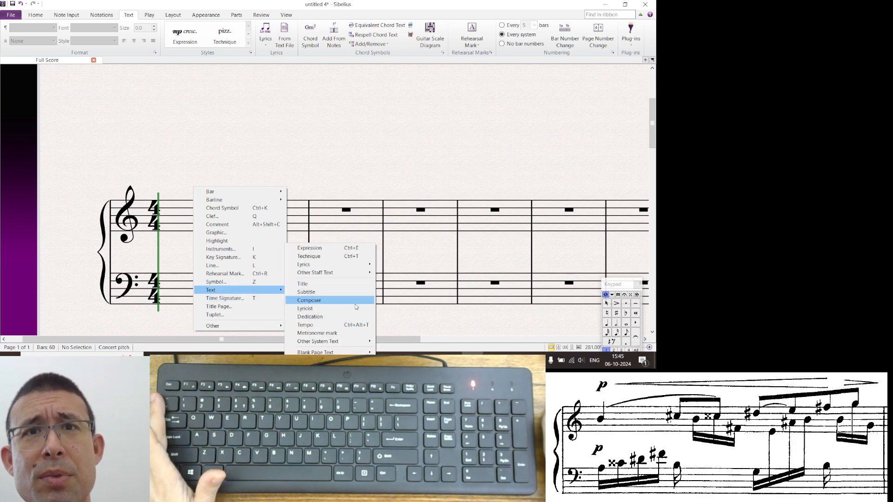
{"action": "left_click", "coordinate": [357, 324]}
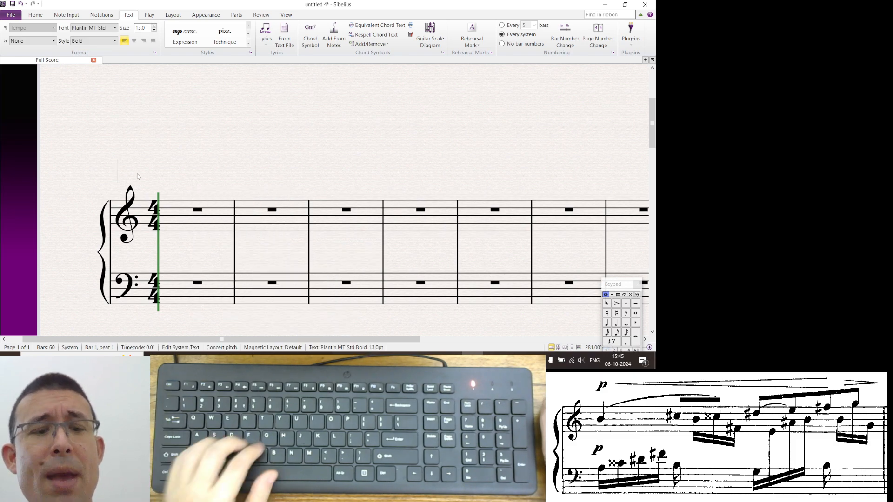
{"action": "type", "text": "allegro"}
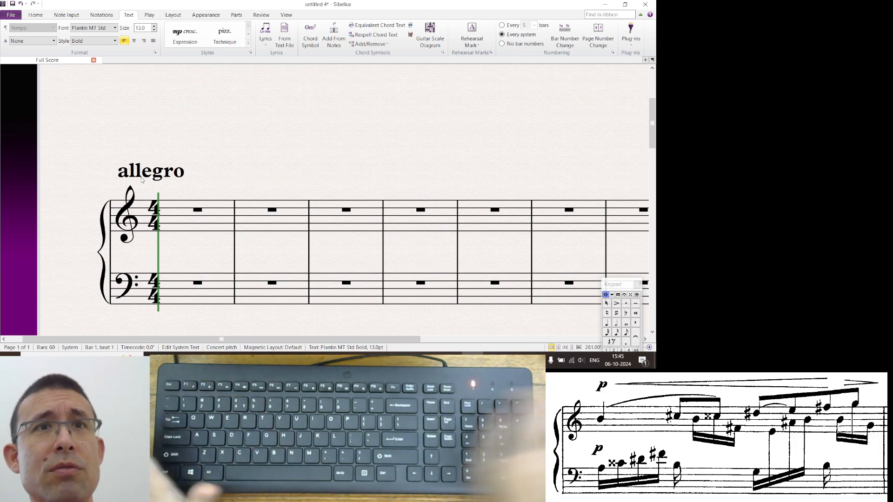
{"action": "key", "text": "Escape"}
{"action": "key", "text": "Escape"}
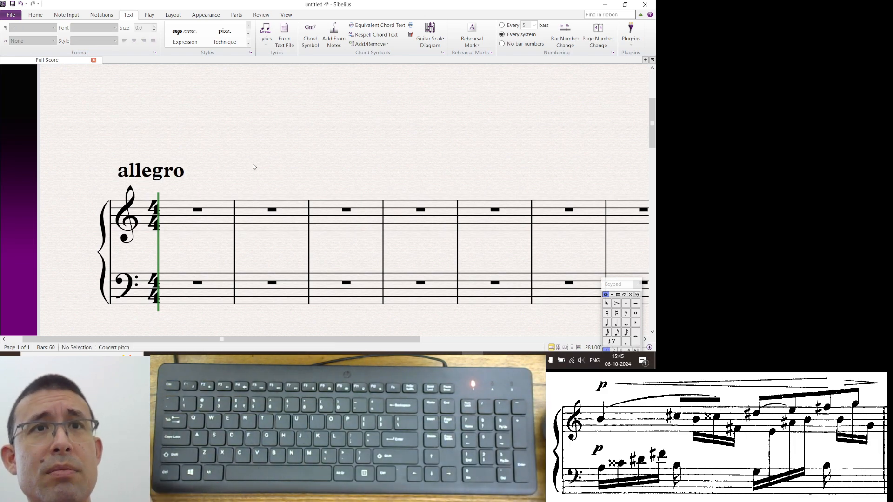
Delete the "allegro" tempo text.
{"action": "left_click", "coordinate": [175, 175]}
{"action": "double_click", "coordinate": [190, 176]}
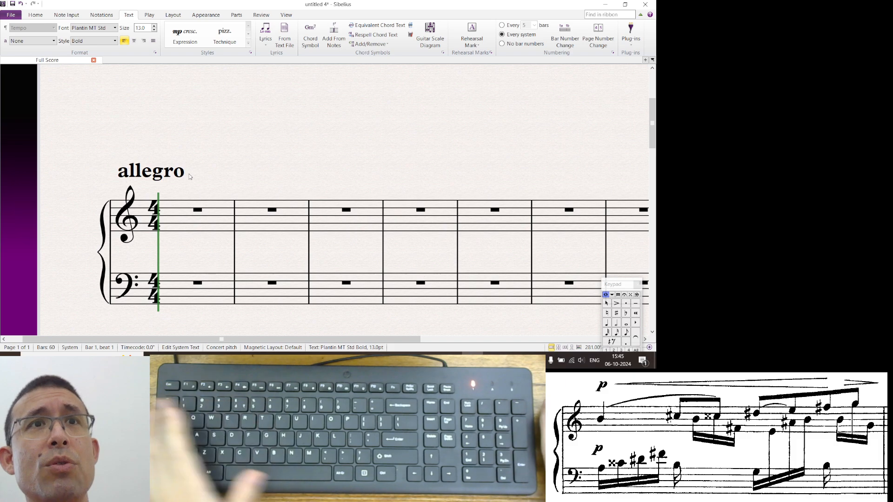
{"action": "key", "text": "Escape"}
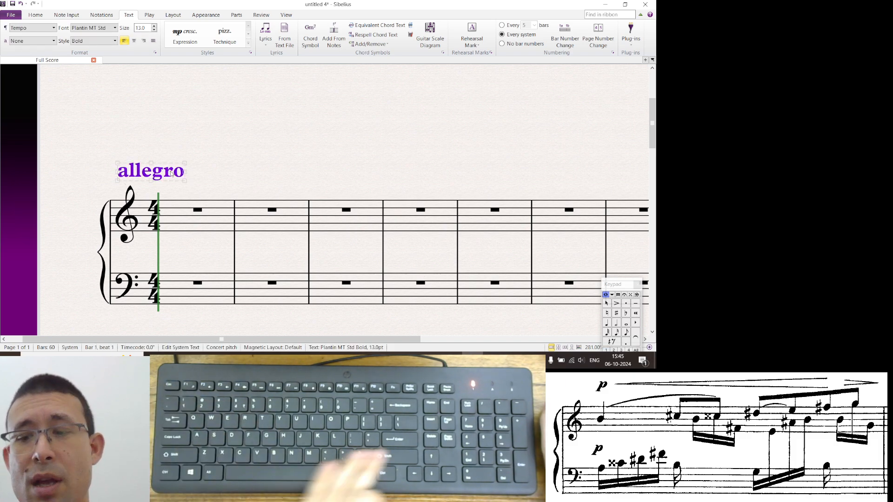
{"action": "key", "text": "Delete"}
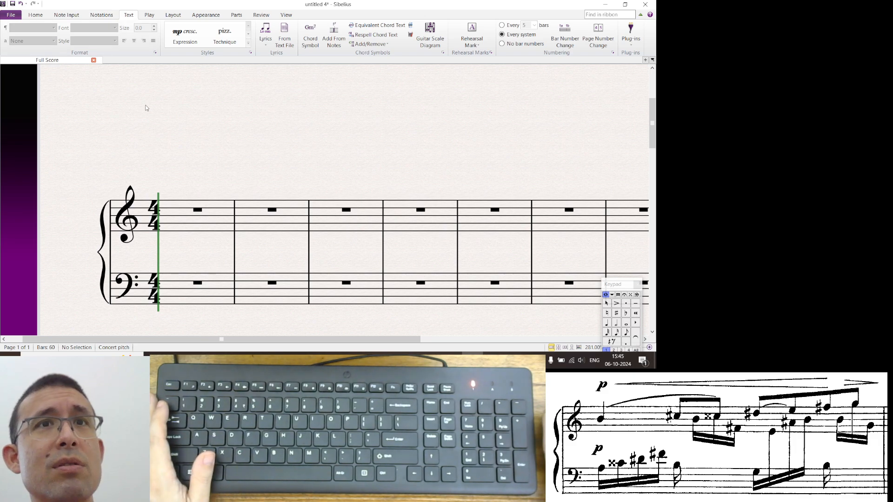
Add a tempo text above the first bar using the preset word "Allegro".
{"action": "right_click", "coordinate": [139, 171]}
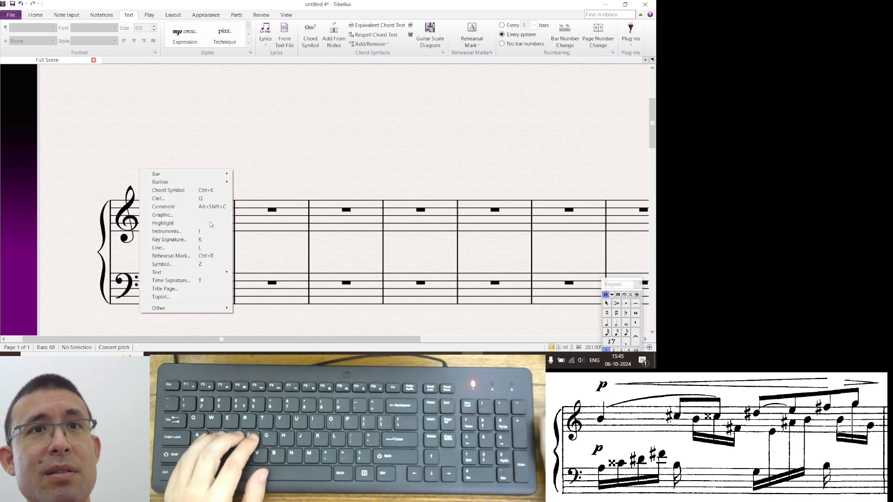
{"action": "mouse_move", "coordinate": [221, 273]}
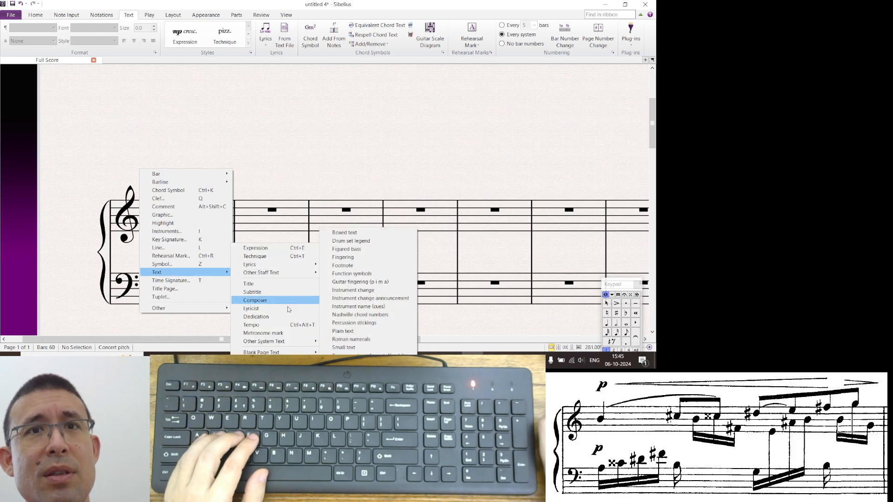
{"action": "left_click", "coordinate": [288, 325]}
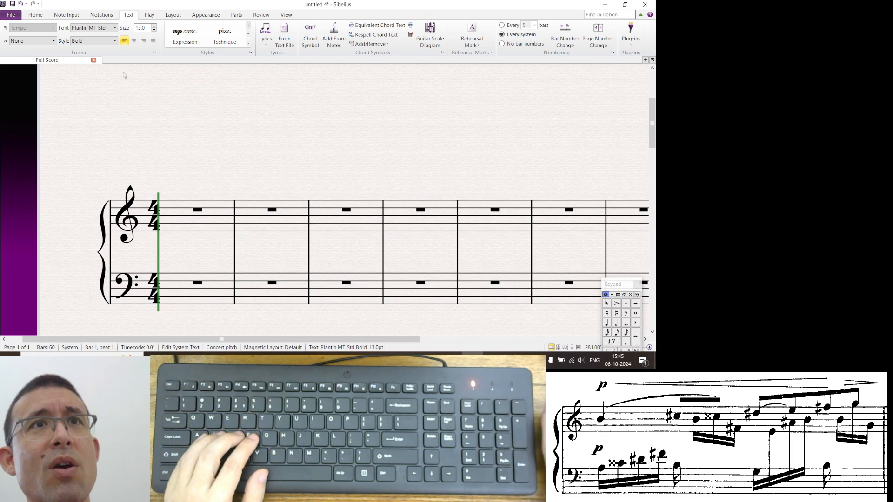
{"action": "right_click", "coordinate": [145, 178]}
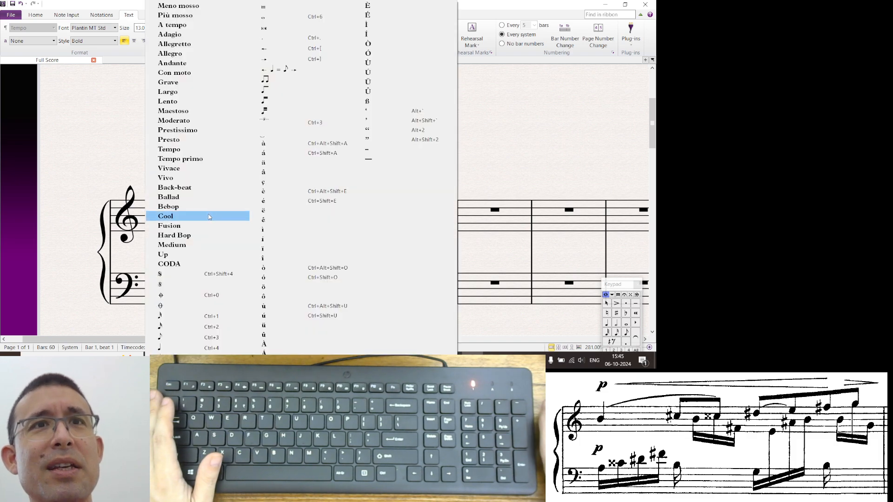
{"action": "left_click", "coordinate": [203, 53]}
{"action": "key", "text": "Escape"}
{"action": "key", "text": "Escape"}
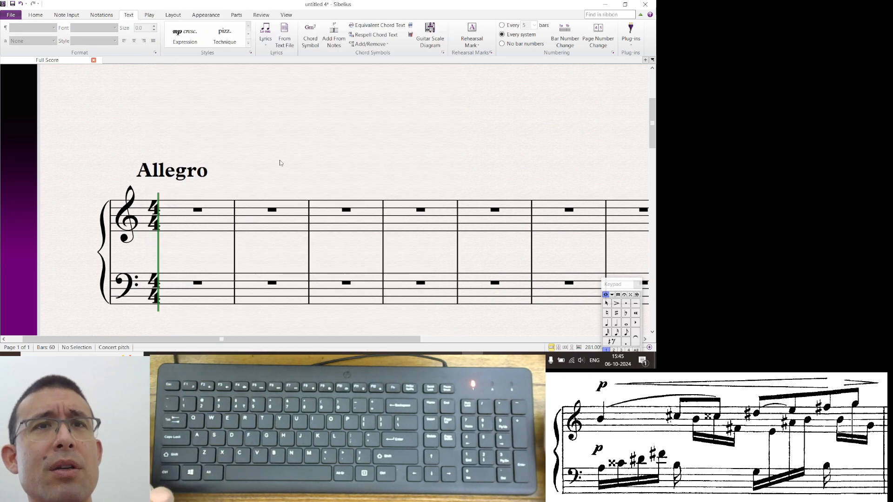
Set the style of the "Allegro" tempo text to Regular.
{"action": "left_click", "coordinate": [178, 172]}
{"action": "left_click", "coordinate": [117, 43]}
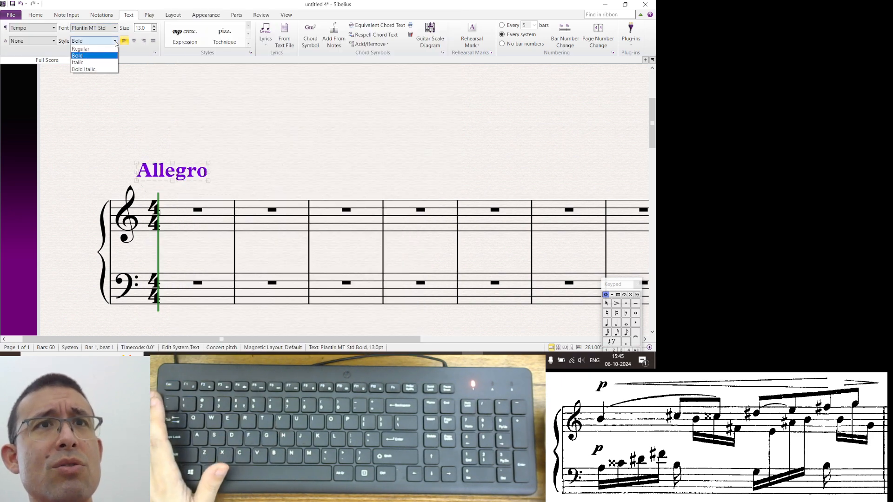
{"action": "left_click", "coordinate": [105, 50]}
{"action": "key", "text": "Escape"}
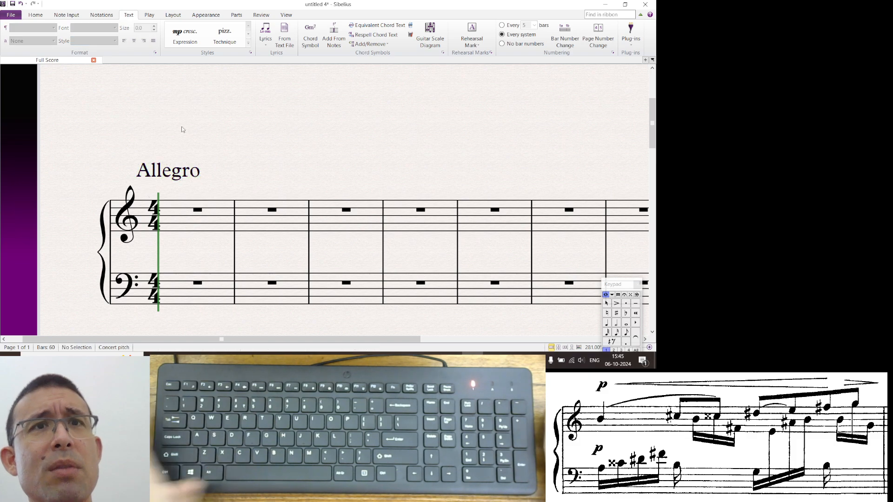
Move the "Allegro" text back and slightly higher so it starts above the treble clef.
{"action": "left_click", "coordinate": [179, 177]}
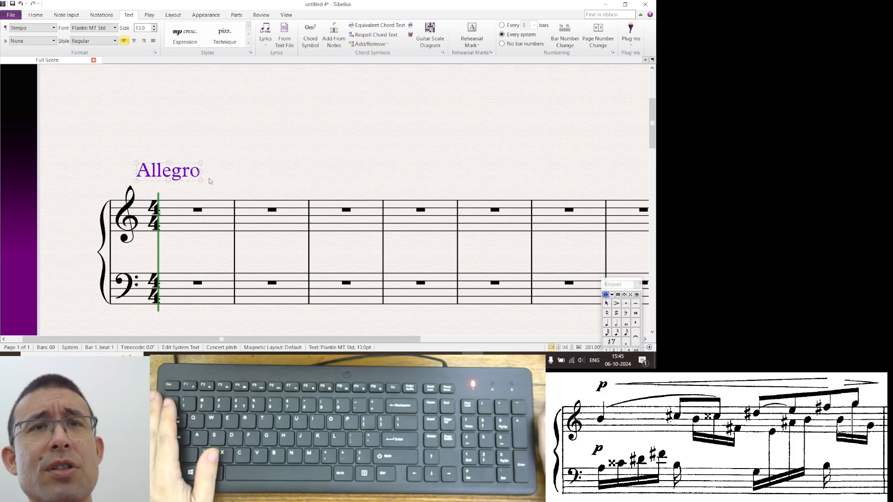
{"action": "left_click_drag", "start_coordinate": [182, 175], "coordinate": [161, 170]}
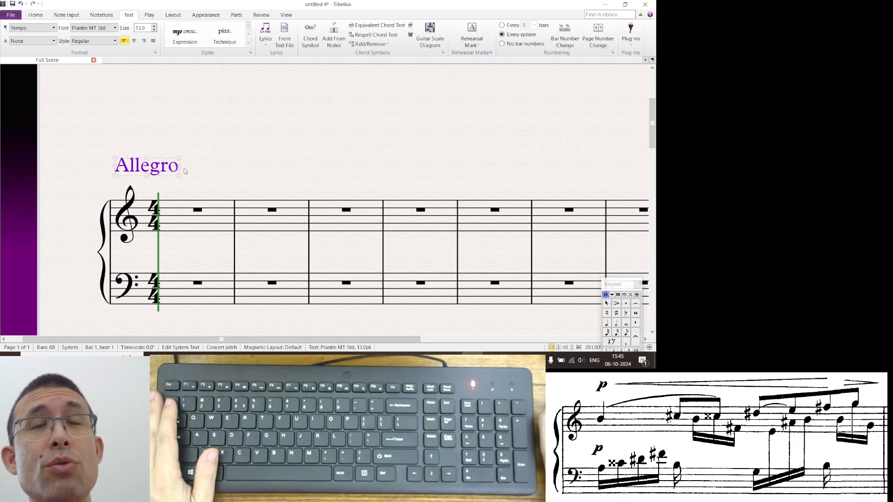
{"action": "key", "text": "Escape"}
Enter the quarter notes A, B, C, D and E in the treble staff, starting in the first bar.
{"action": "left_click", "coordinate": [176, 223]}
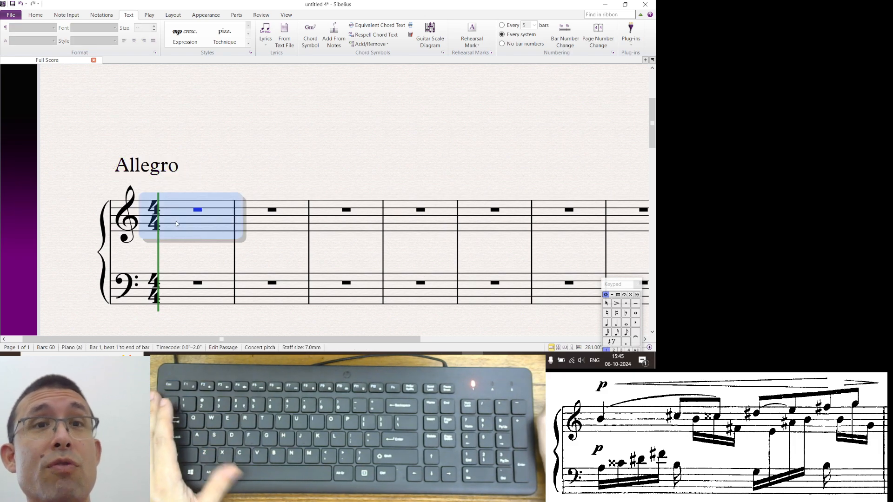
{"action": "key", "text": "a"}
{"action": "key", "text": "b"}
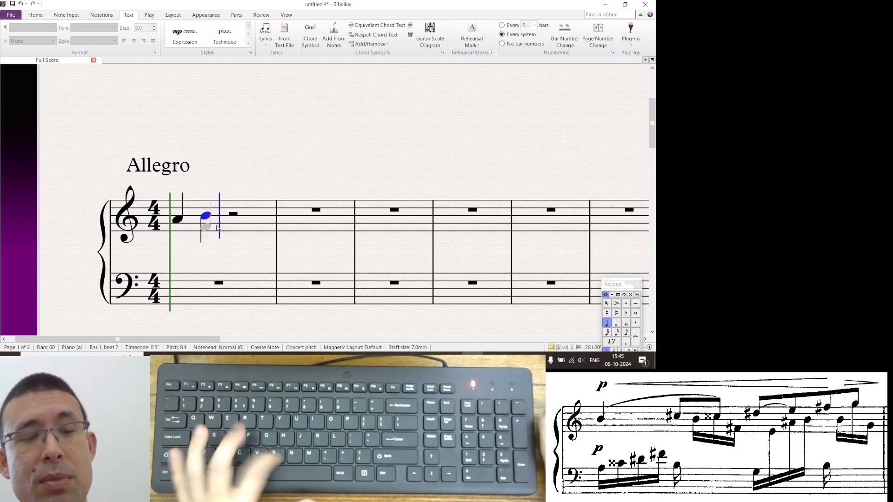
{"action": "key", "text": "c"}
{"action": "key", "text": "d"}
{"action": "key", "text": "e"}
{"action": "key", "text": "Escape"}
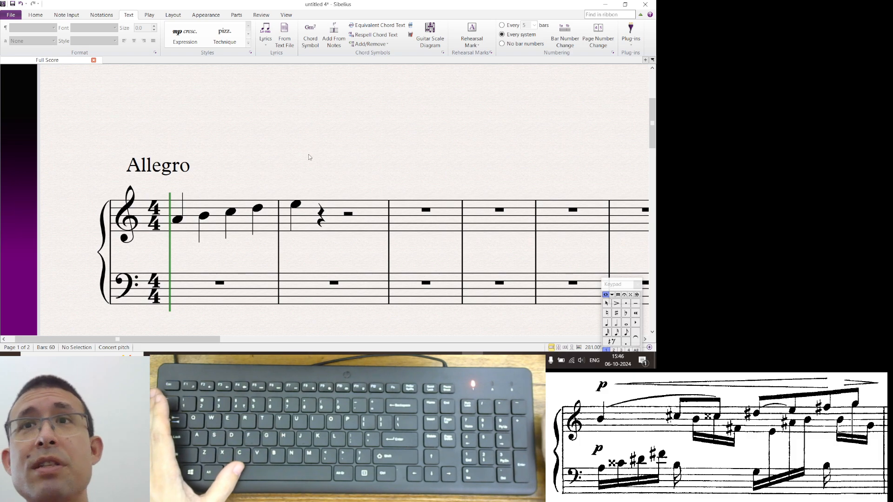
Play back the entered notes from the start and stop the playback in the second bar.
{"action": "key", "text": "space"}
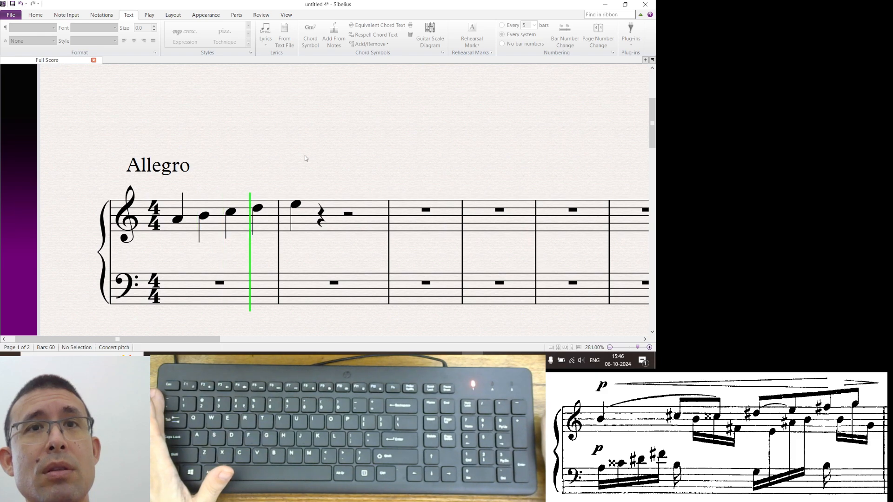
{"action": "key", "text": "space"}
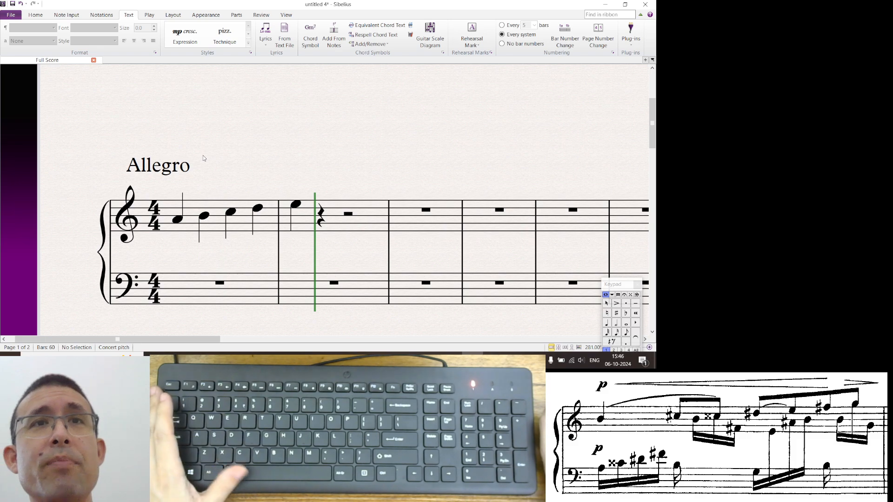
Move the "Allegro" text back so it starts at the brace side of the first barline.
{"action": "left_click_drag", "start_coordinate": [177, 172], "coordinate": [150, 168]}
{"action": "left_click", "coordinate": [169, 172]}
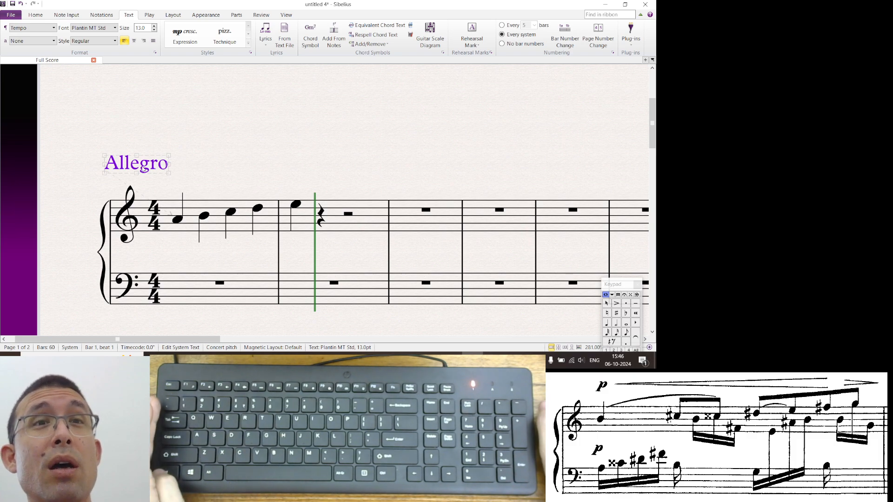
{"action": "left_click", "coordinate": [182, 169]}
Append a quarter-note symbol and "=220" to the "Allegro" tempo text.
{"action": "left_click", "coordinate": [153, 165]}
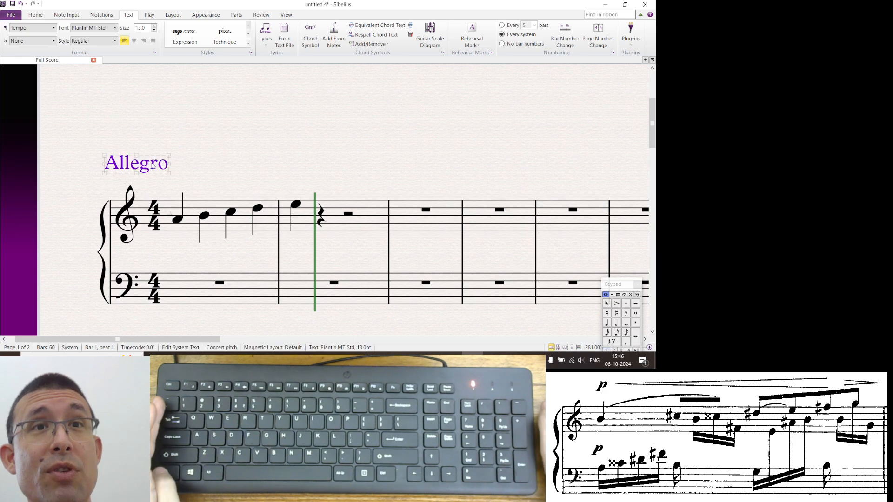
{"action": "key", "text": "Return"}
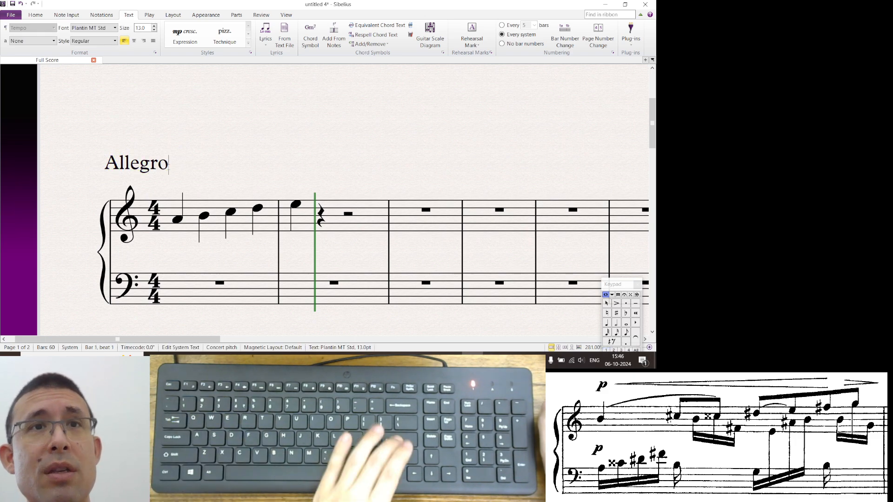
{"action": "right_click", "coordinate": [180, 173]}
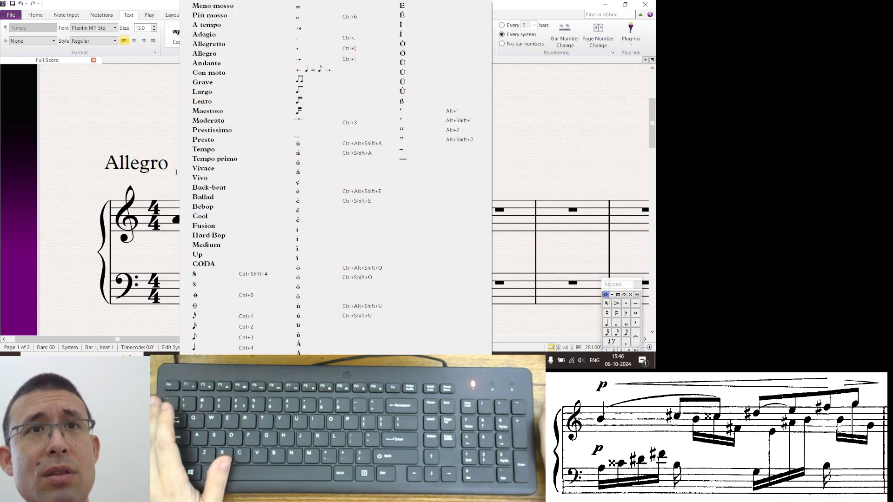
{"action": "key", "text": "Escape"}
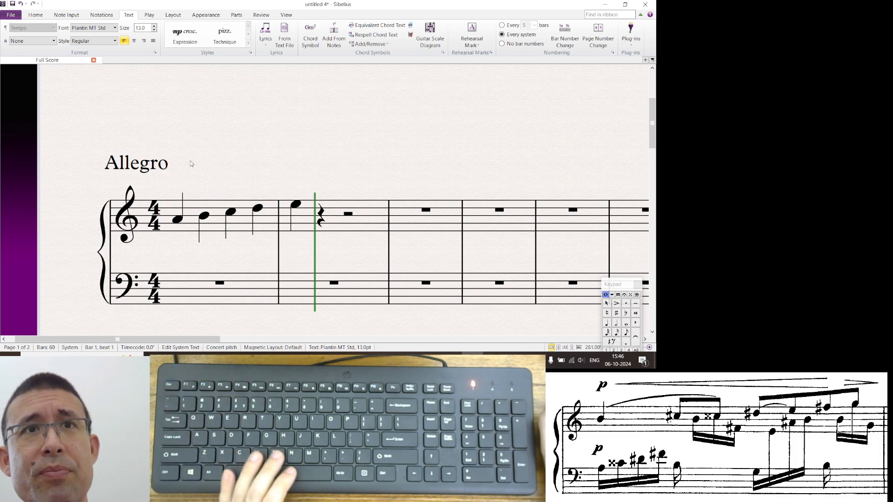
{"action": "key", "text": "Escape"}
{"action": "key", "text": "Escape"}
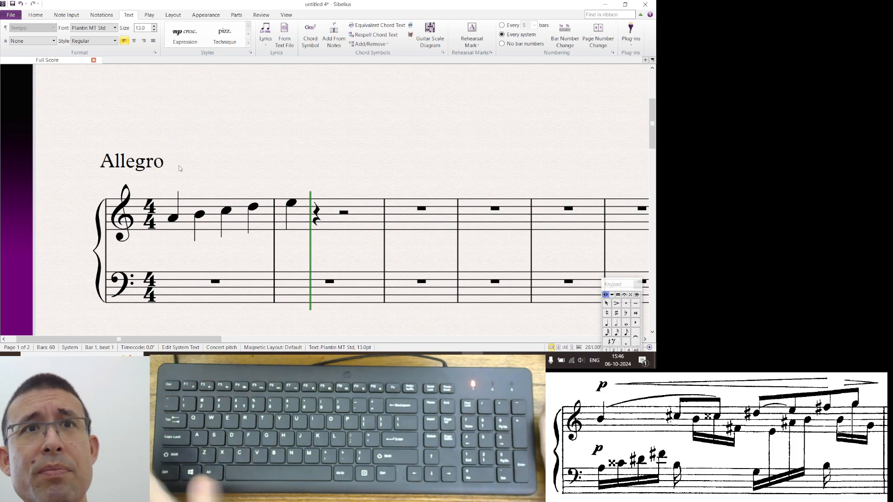
{"action": "right_click", "coordinate": [178, 165]}
{"action": "left_click", "coordinate": [247, 344]}
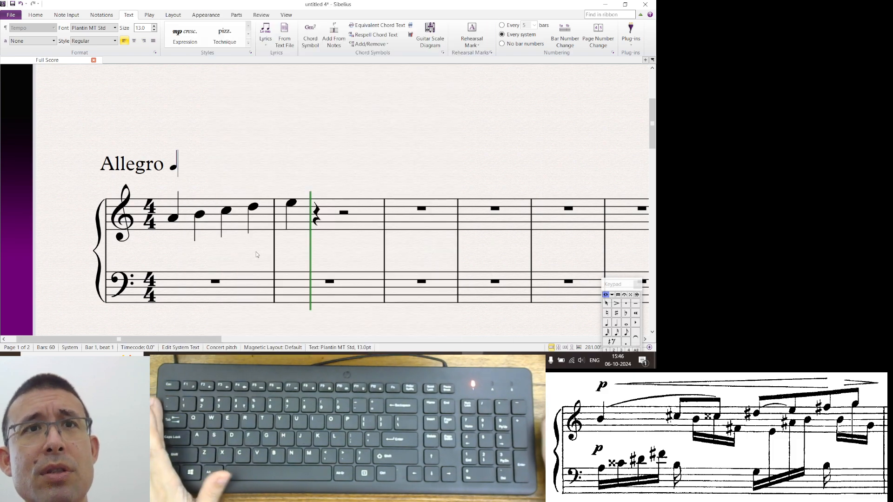
{"action": "type", "text": "="}
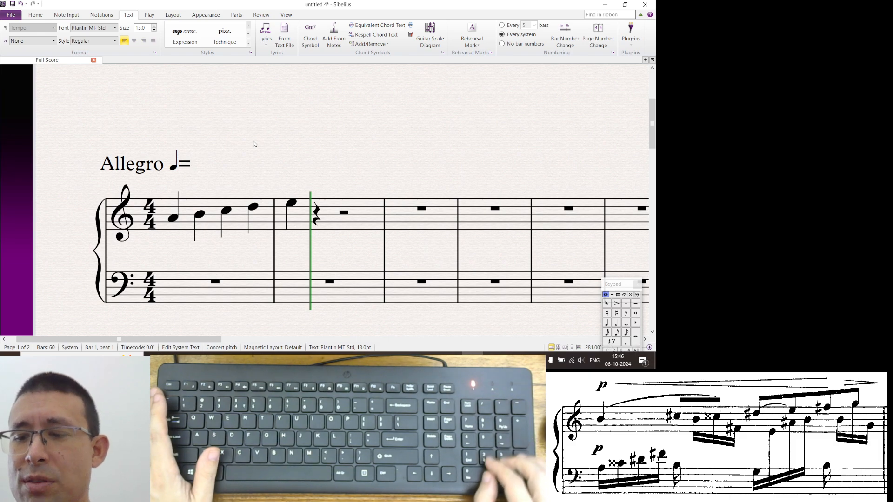
{"action": "type", "text": "220"}
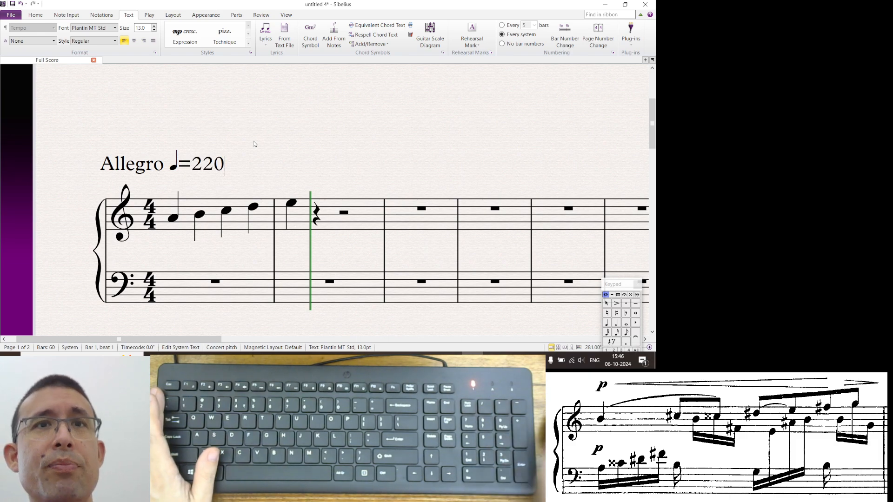
Play back the notes from the start at the 220 tempo and stop in the second bar.
{"action": "left_click", "coordinate": [272, 147]}
{"action": "key", "text": "space"}
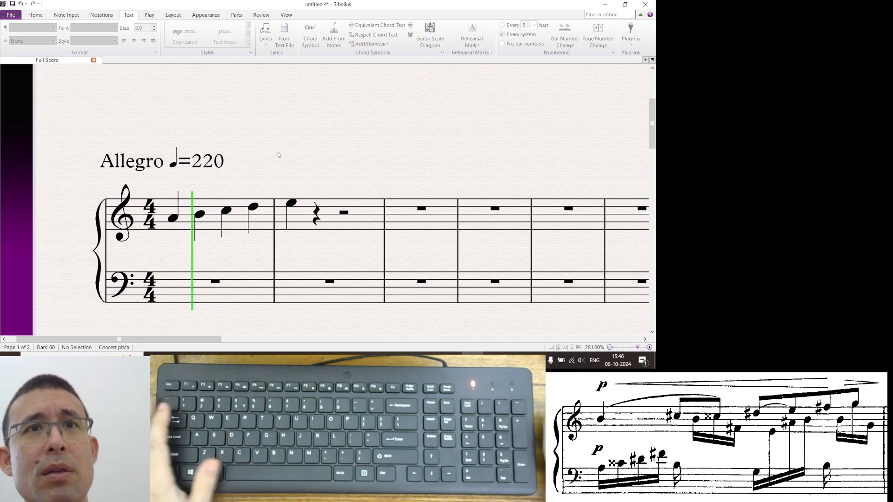
{"action": "key", "text": "space"}
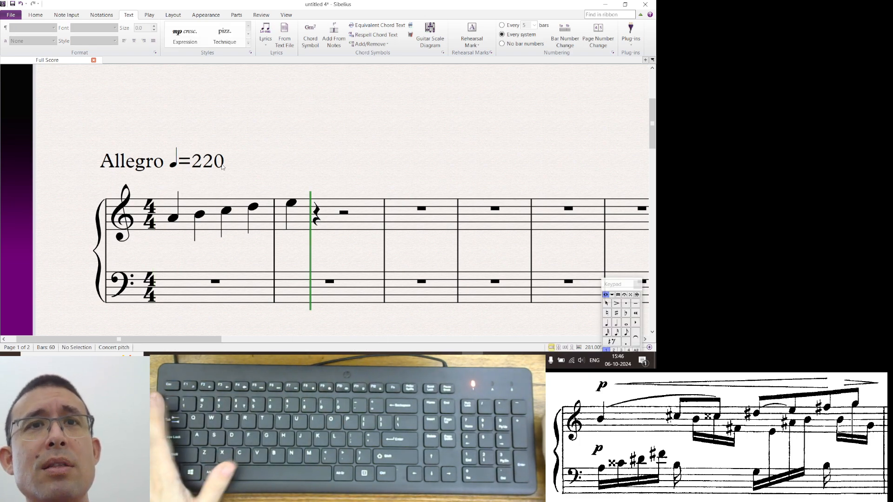
Change the metronome value in the "Allegro" tempo text to 300.
{"action": "left_click", "coordinate": [222, 168]}
{"action": "key", "text": "Return"}
{"action": "key", "text": "BackSpace"}
{"action": "key", "text": "BackSpace"}
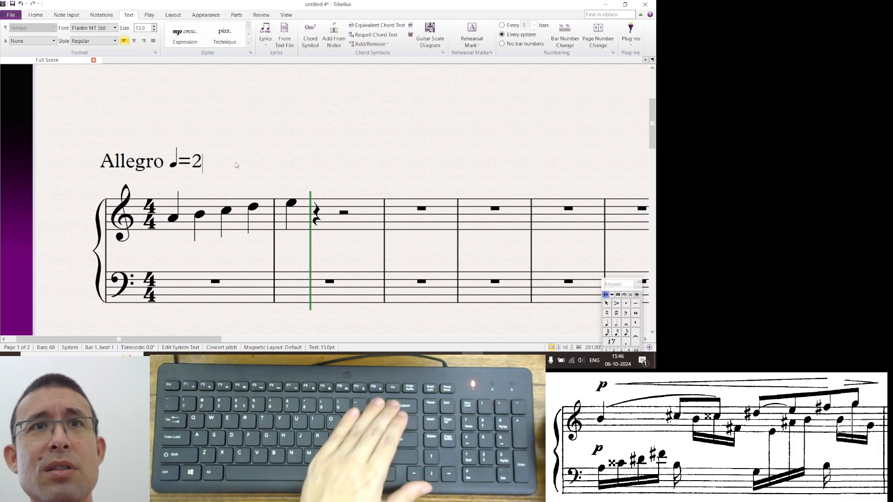
{"action": "key", "text": "BackSpace"}
{"action": "type", "text": "300"}
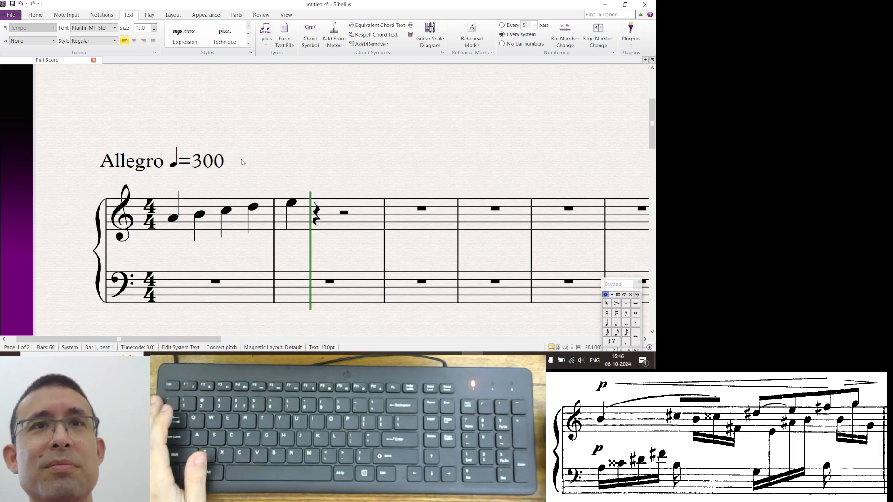
Play back the notes from the start twice at the 300 tempo, stopping each time in the second bar.
{"action": "key", "text": "Escape"}
{"action": "key", "text": "Escape"}
{"action": "key", "text": "space"}
{"action": "key", "text": "Escape"}
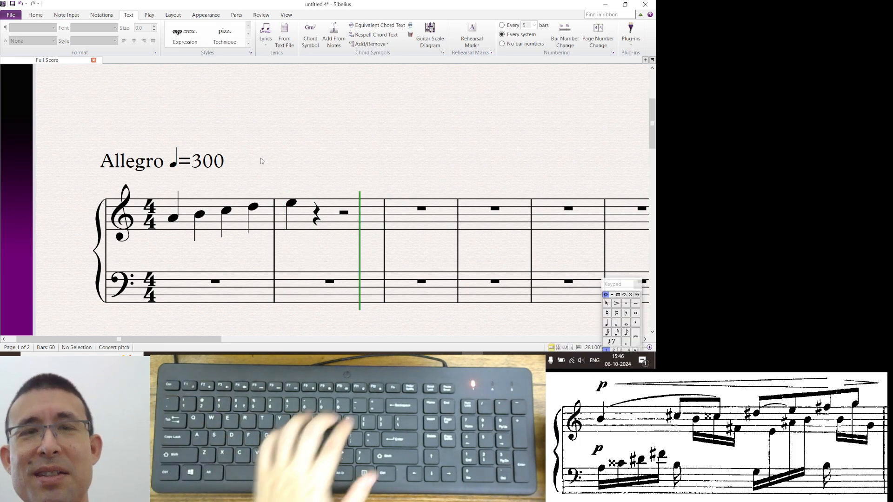
{"action": "key", "text": "space"}
{"action": "key", "text": "Escape"}
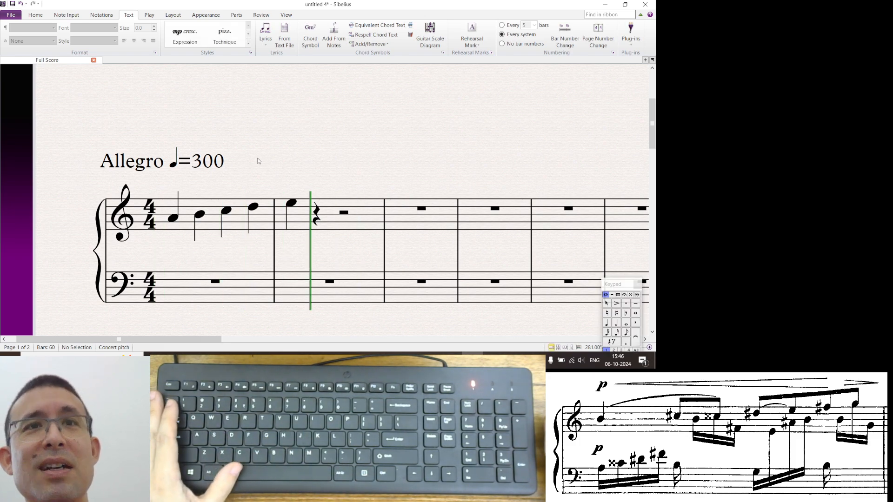
Remove the quarter-note symbol and its value from the tempo text, leaving only "Allegro".
{"action": "left_click", "coordinate": [218, 162]}
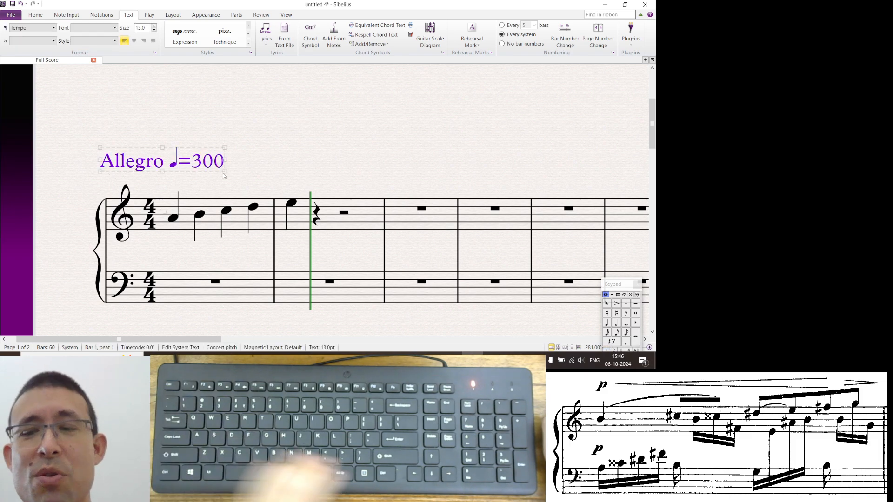
{"action": "double_click", "coordinate": [215, 165]}
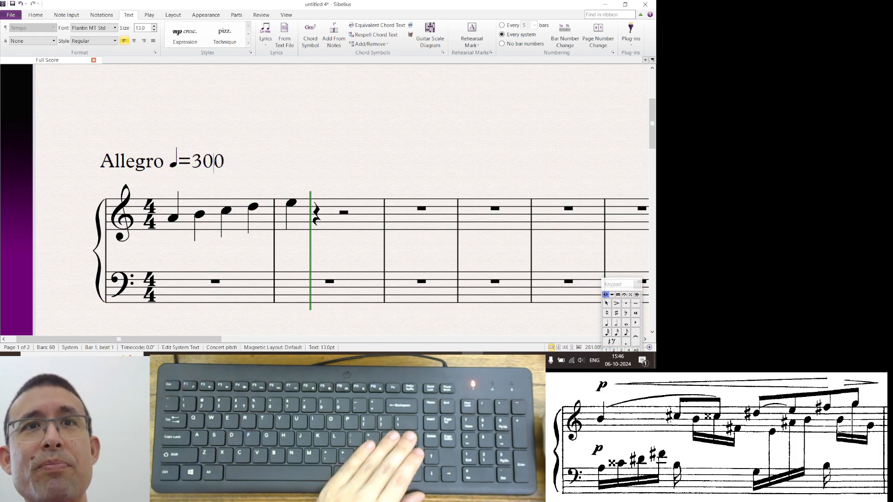
{"action": "key", "text": "Escape"}
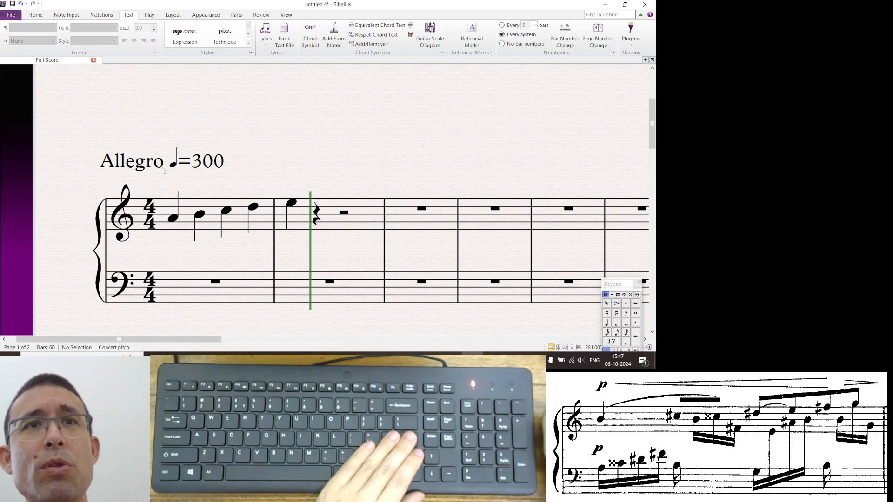
{"action": "key", "text": "Return"}
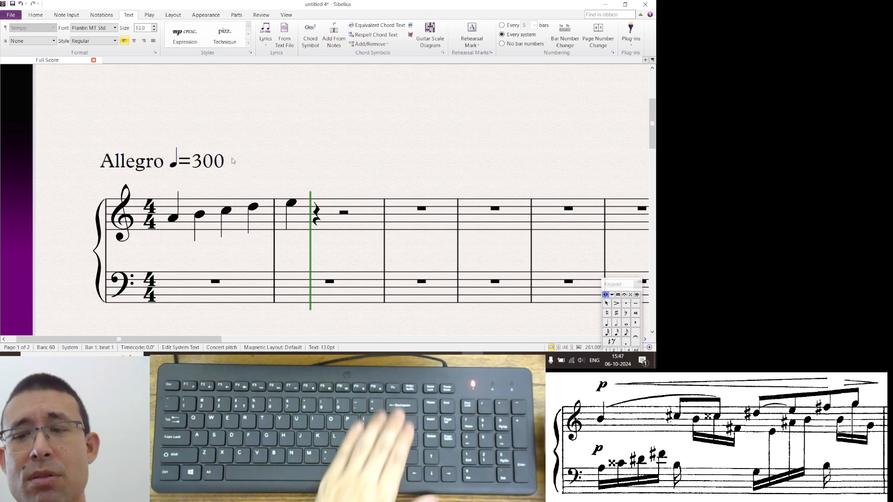
{"action": "key", "text": "BackSpace"}
{"action": "key", "text": "BackSpace"}
{"action": "key", "text": "BackSpace"}
{"action": "key", "text": "BackSpace"}
{"action": "key", "text": "BackSpace"}
{"action": "key", "text": "BackSpace"}
{"action": "key", "text": "Escape"}
{"action": "key", "text": "Escape"}
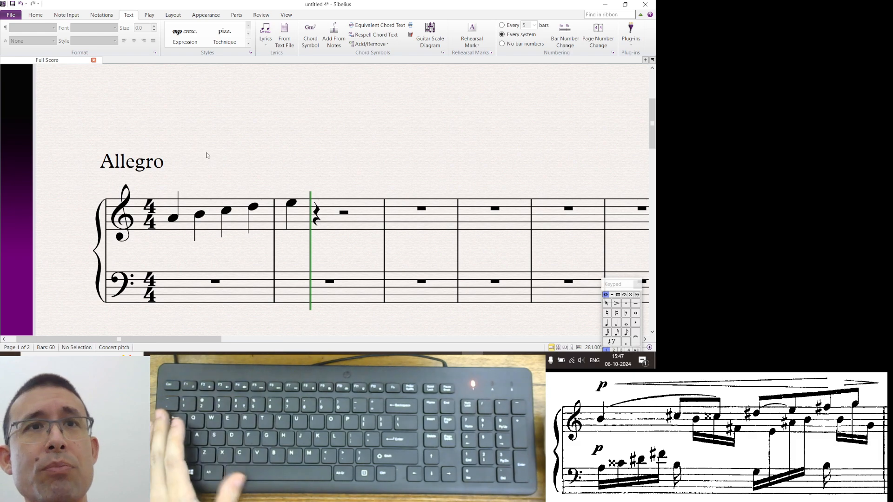
Place a copy of the "Allegro" text directly after the original and delete the copy.
{"action": "left_click", "coordinate": [155, 168]}
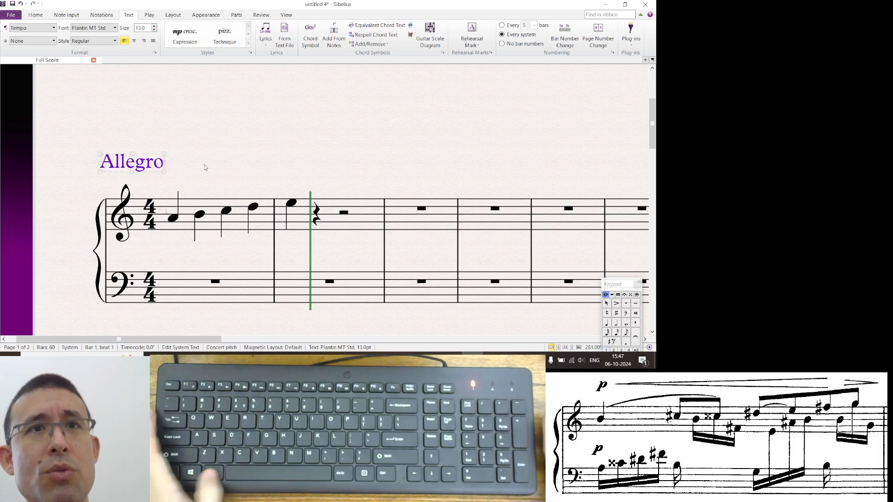
{"action": "left_click", "coordinate": [204, 165], "text": "alt"}
{"action": "left_click_drag", "start_coordinate": [226, 169], "coordinate": [189, 166]}
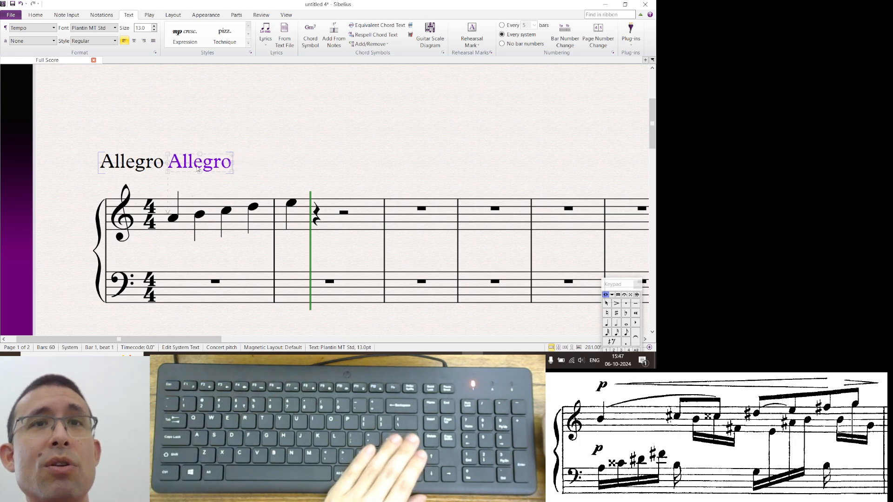
{"action": "left_click", "coordinate": [210, 141]}
{"action": "left_click", "coordinate": [217, 165]}
{"action": "left_click", "coordinate": [243, 150]}
{"action": "left_click", "coordinate": [220, 166]}
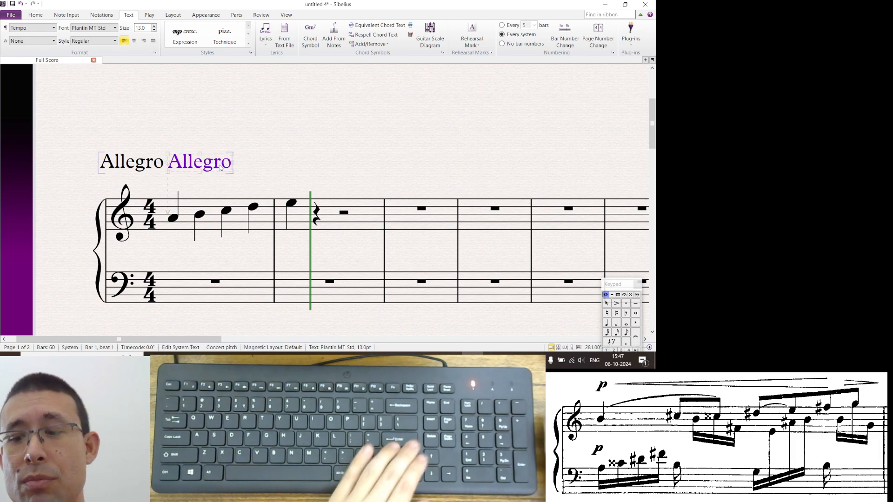
{"action": "key", "text": "Delete"}
Add a separate Tempo text with a quarter-note symbol and "=130" just below the "Allegro" text in the first bar.
{"action": "right_click", "coordinate": [186, 168]}
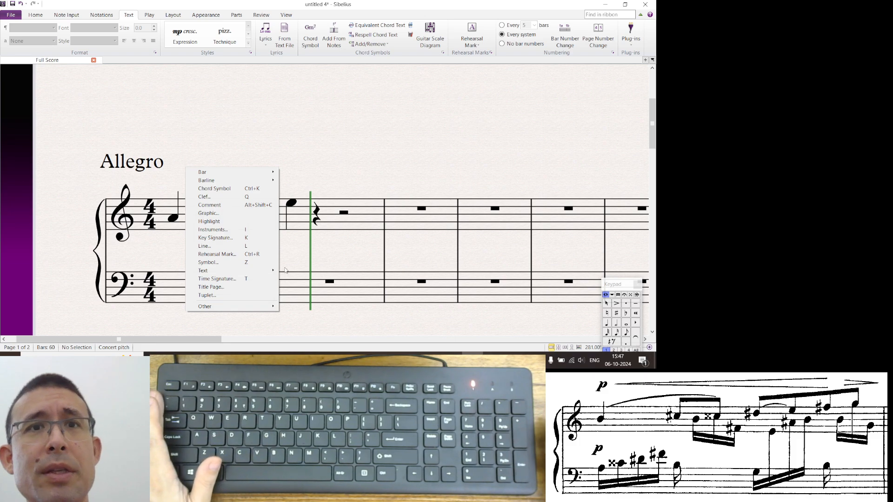
{"action": "mouse_move", "coordinate": [270, 271]}
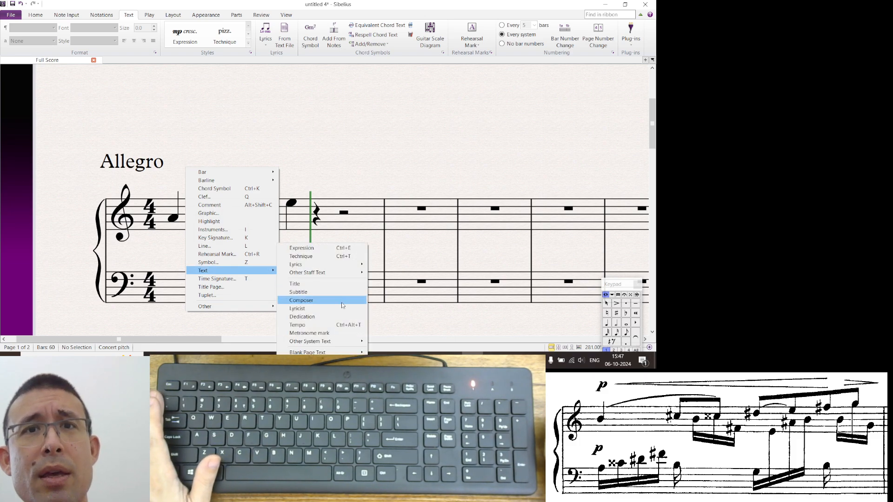
{"action": "left_click", "coordinate": [342, 325]}
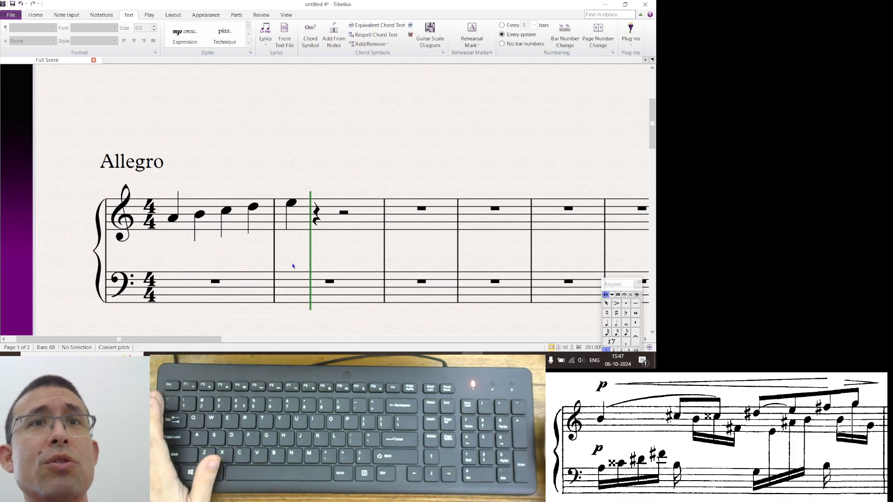
{"action": "left_click", "coordinate": [138, 181]}
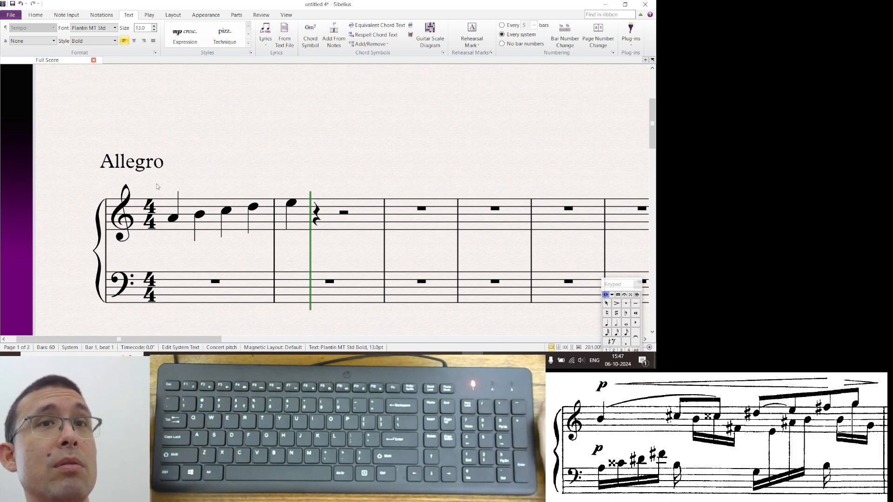
{"action": "right_click", "coordinate": [148, 172]}
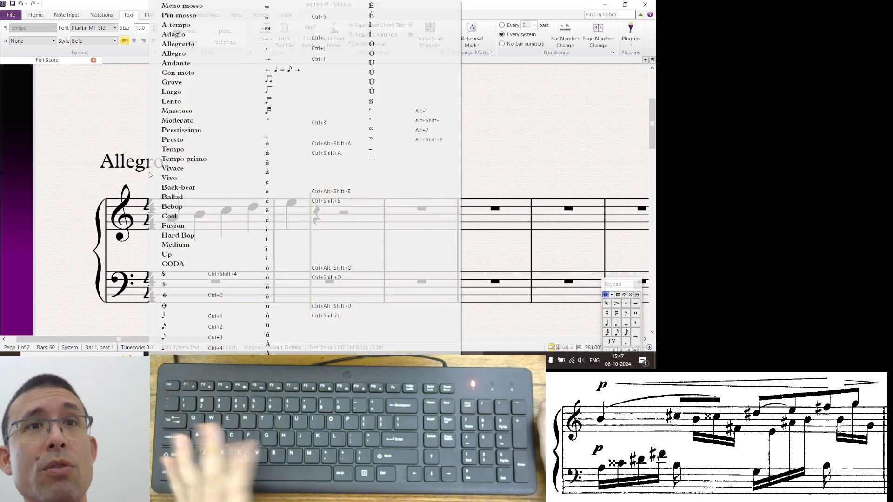
{"action": "key", "text": "Escape"}
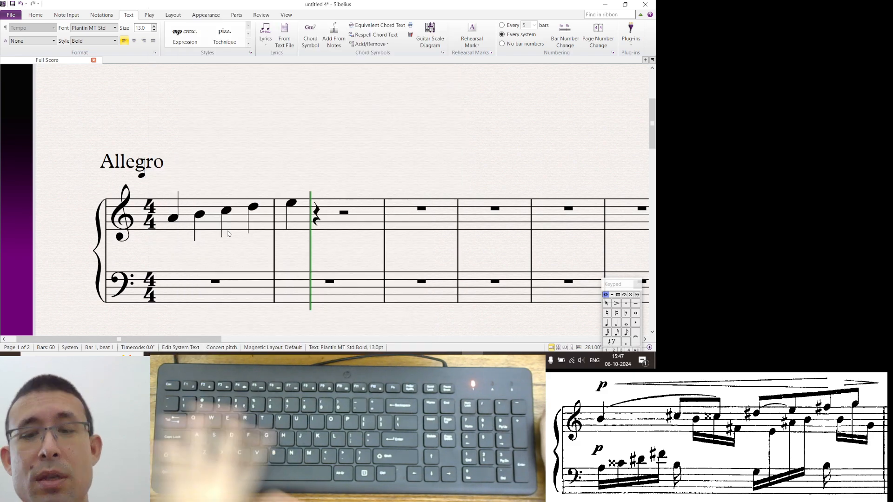
{"action": "type", "text": "="}
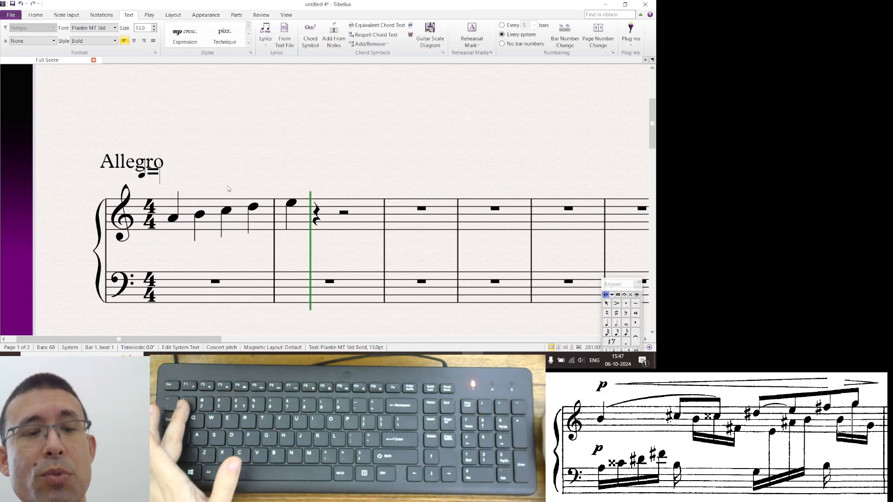
{"action": "type", "text": "130"}
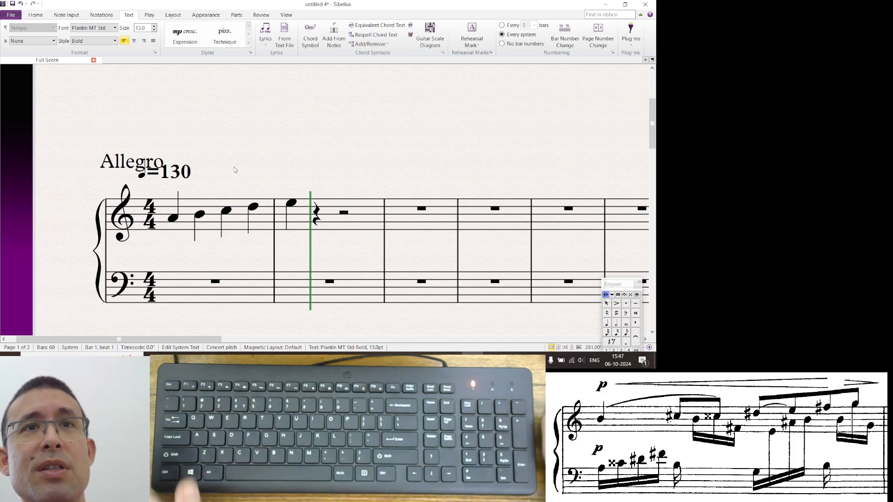
{"action": "key", "text": "Escape"}
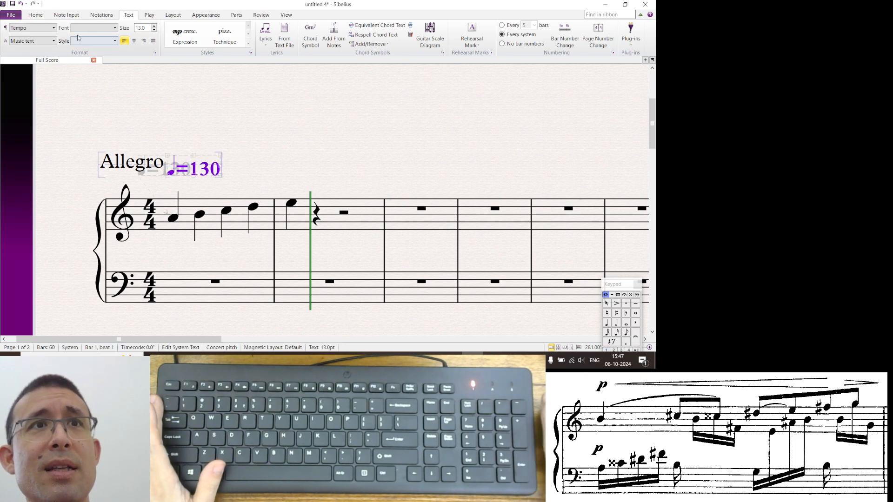
Hide the quarter note "=130" marking in the score and shift it slightly lower beneath "Allegro".
{"action": "left_click", "coordinate": [36, 15]}
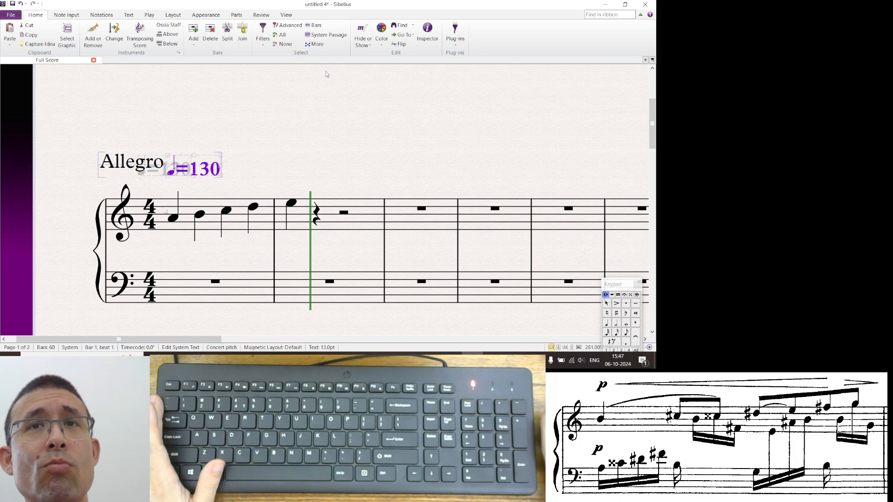
{"action": "left_click", "coordinate": [370, 45]}
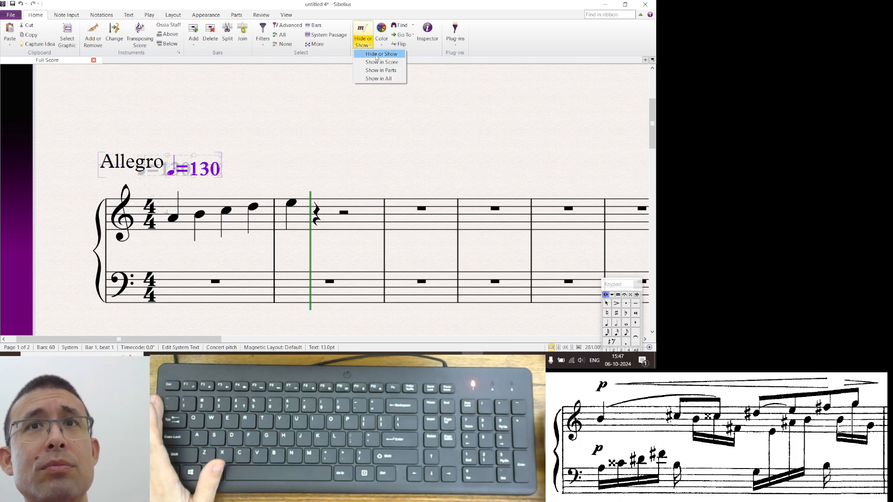
{"action": "left_click", "coordinate": [377, 56]}
{"action": "left_click", "coordinate": [259, 141]}
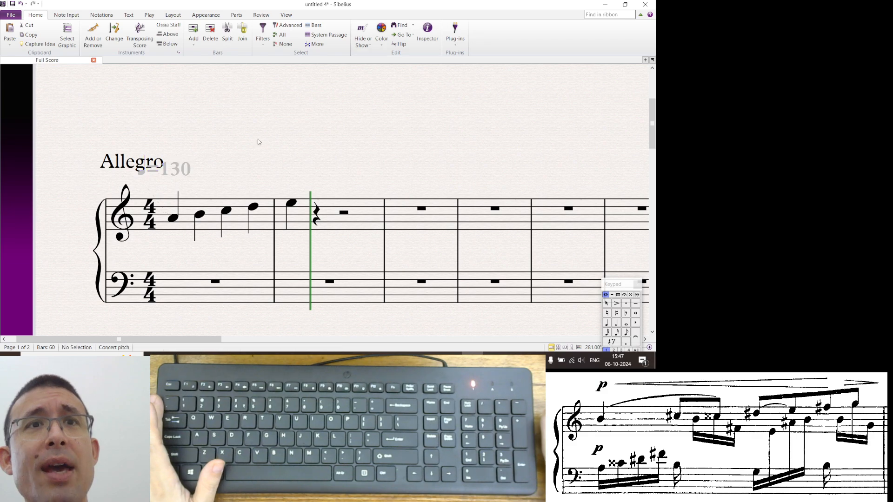
{"action": "left_click", "coordinate": [185, 181]}
{"action": "left_click", "coordinate": [207, 157]}
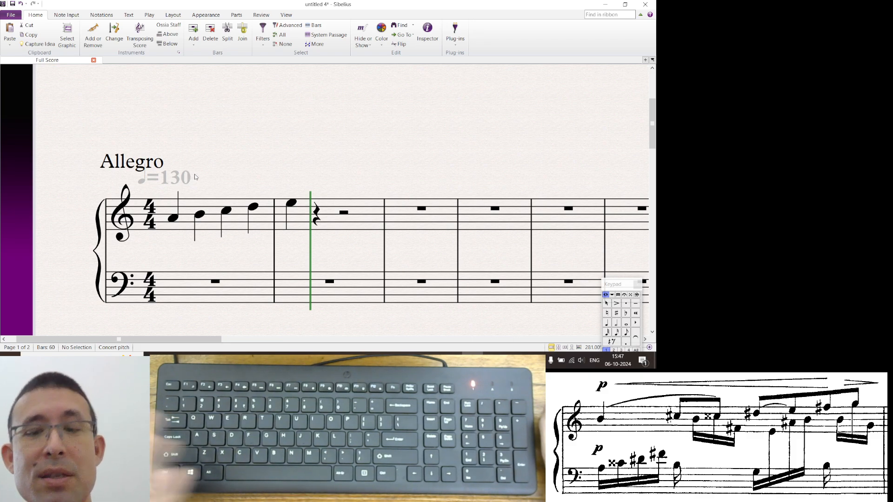
Rewind the playback line into the first bar and briefly start and stop playback.
{"action": "key", "text": "["}
{"action": "key", "text": "["}
{"action": "key", "text": "["}
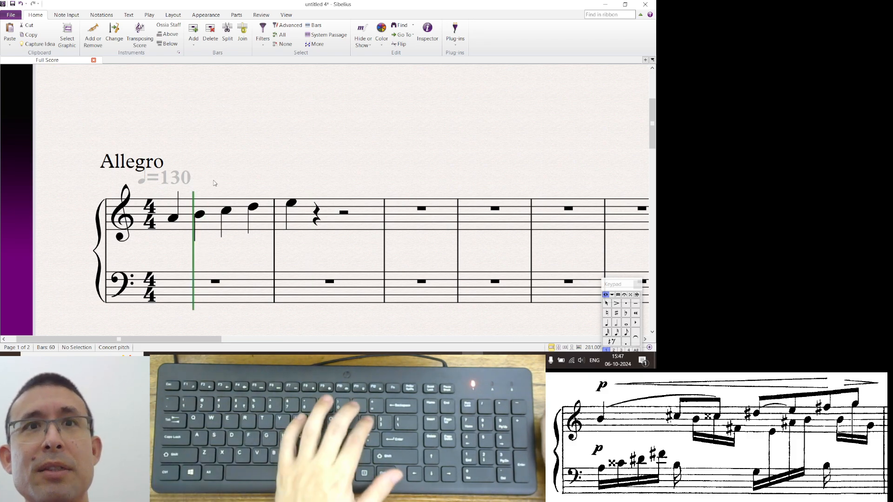
{"action": "key", "text": "space"}
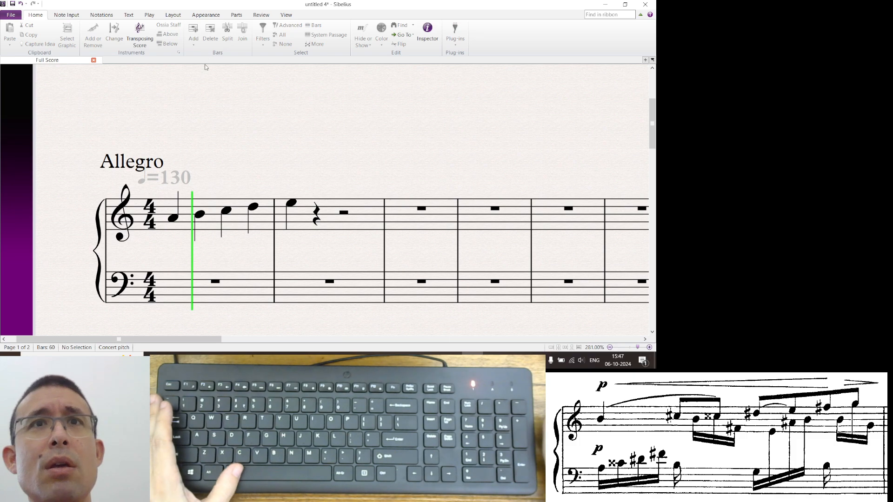
{"action": "key", "text": "space"}
{"action": "left_click", "coordinate": [284, 16]}
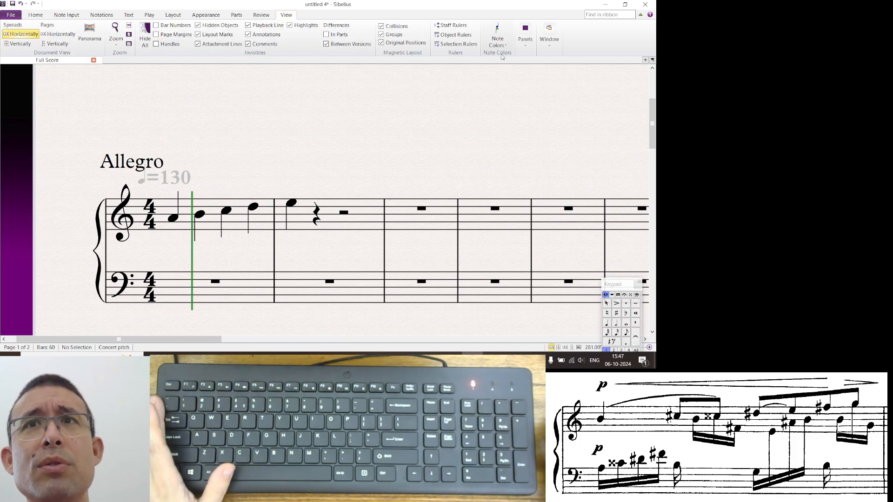
{"action": "left_click", "coordinate": [526, 39]}
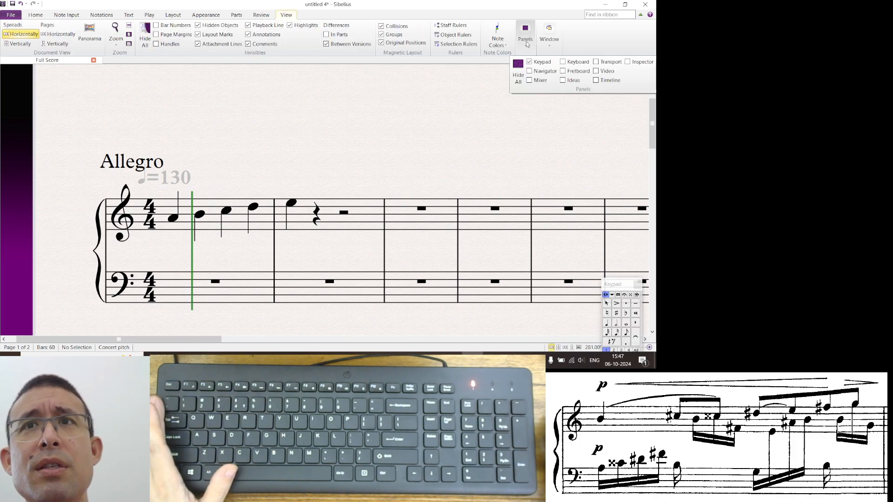
{"action": "left_click", "coordinate": [563, 62]}
{"action": "left_click", "coordinate": [388, 276]}
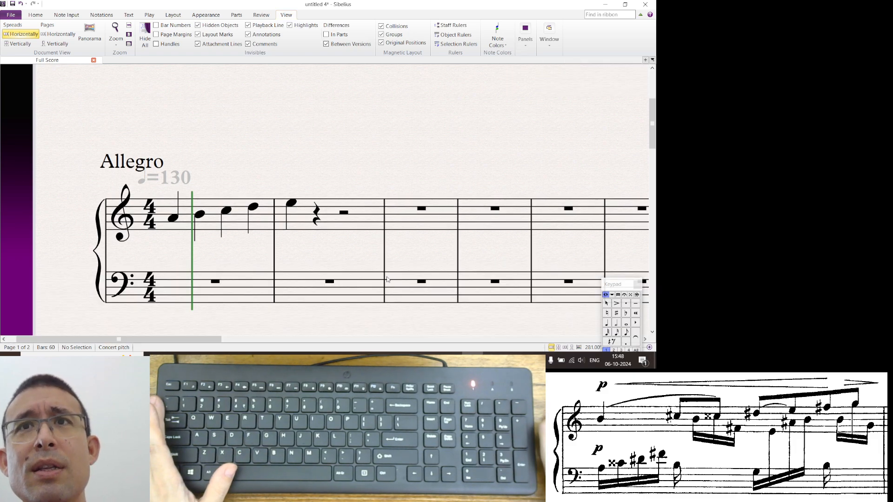
Display the Transport panel, vary the playback tempo with its slider, and close the panel.
{"action": "left_click", "coordinate": [527, 46]}
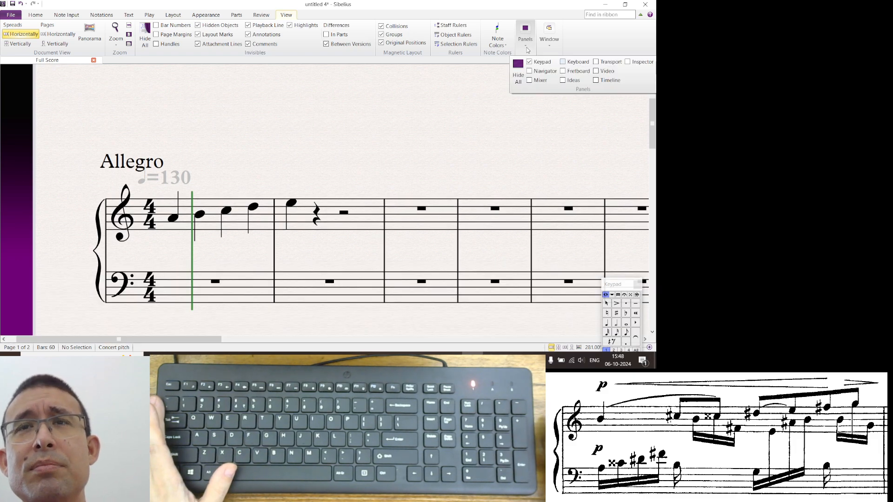
{"action": "left_click", "coordinate": [597, 62]}
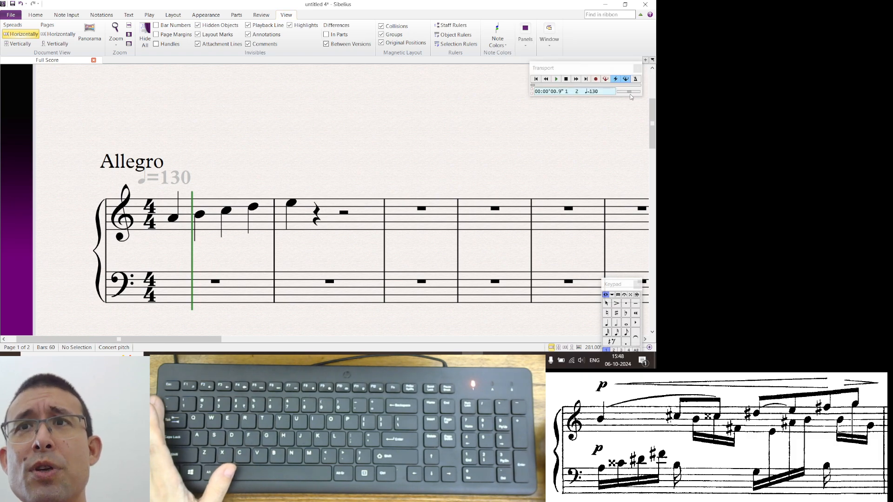
{"action": "left_click_drag", "start_coordinate": [630, 95], "coordinate": [632, 94]}
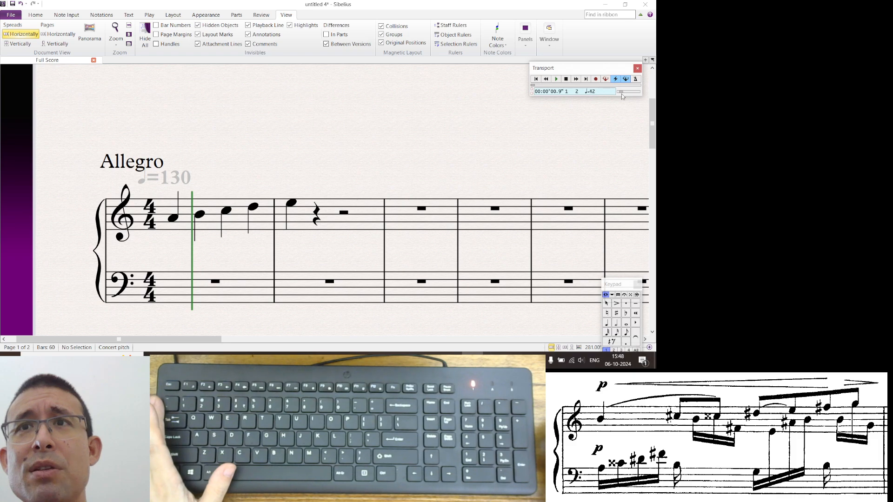
{"action": "left_click_drag", "start_coordinate": [628, 93], "coordinate": [632, 95]}
{"action": "left_click", "coordinate": [637, 69]}
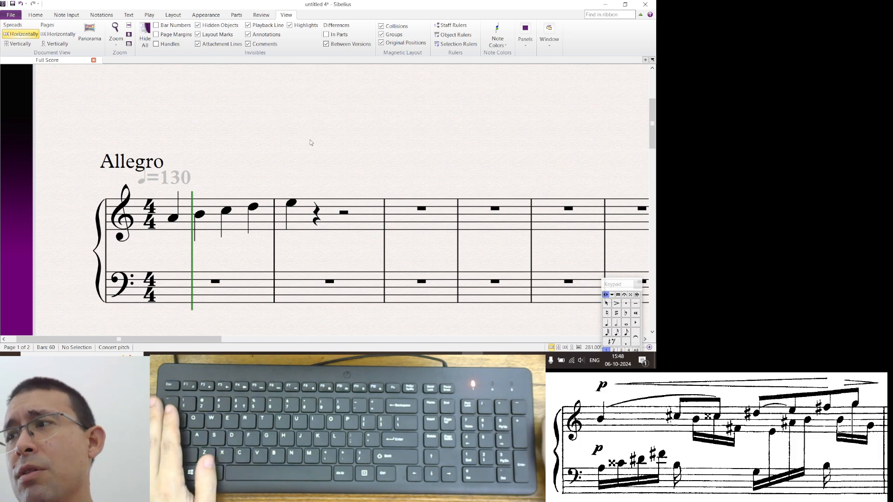
Flip the stem of the first note in bar 1 so it points downward, and clear the selection.
{"action": "left_click", "coordinate": [176, 224]}
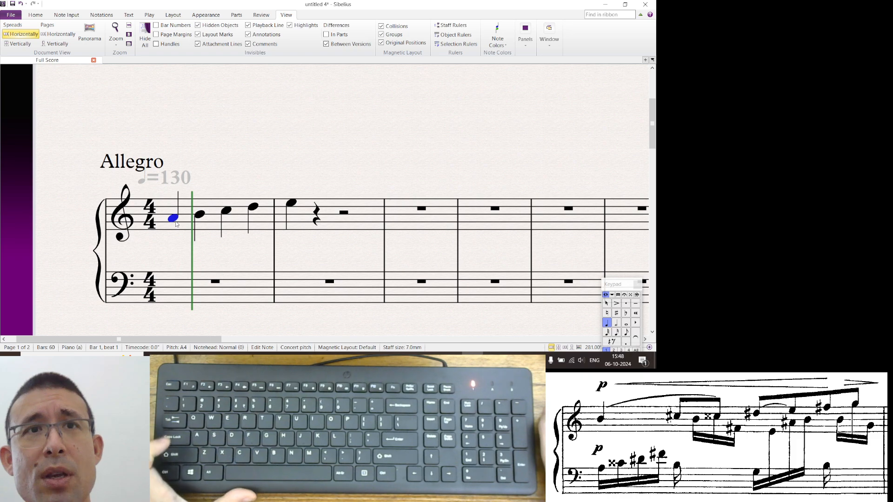
{"action": "key", "text": "x"}
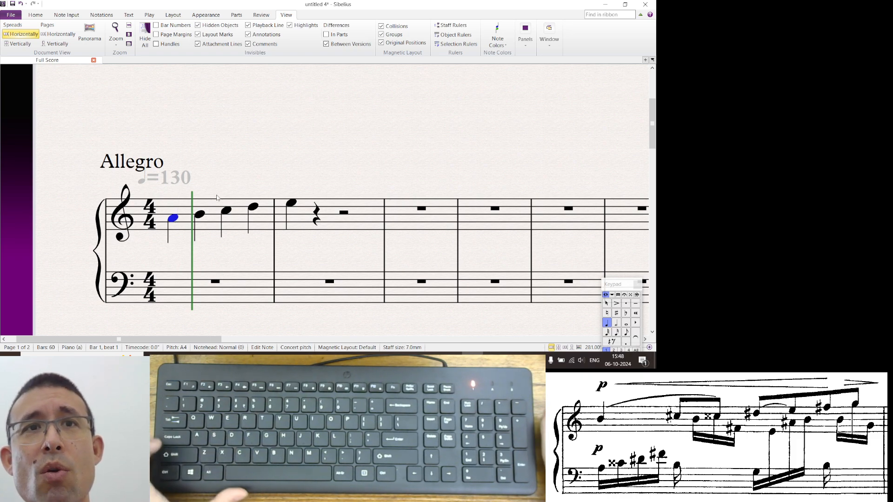
{"action": "left_click", "coordinate": [295, 205], "text": "shift"}
{"action": "key", "text": "Escape"}
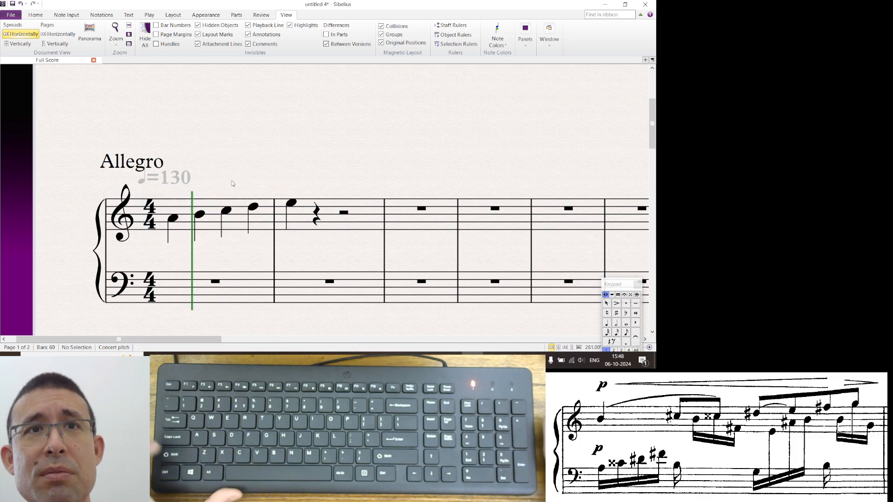
Add a slur from the first note of bar 1 to the quarter note in bar 2.
{"action": "left_click", "coordinate": [174, 221]}
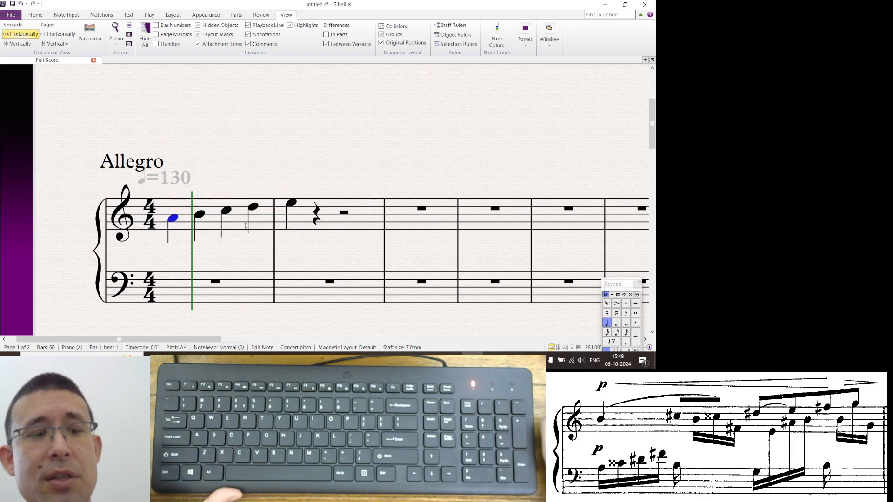
{"action": "left_click", "coordinate": [294, 205], "text": "shift"}
{"action": "key", "text": "s"}
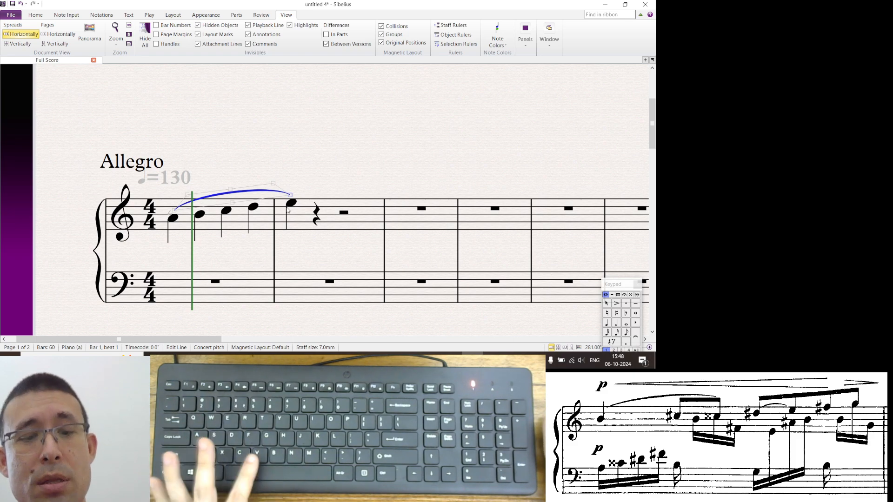
Flip the slur below the notes and back above them, and deselect it.
{"action": "key", "text": "x"}
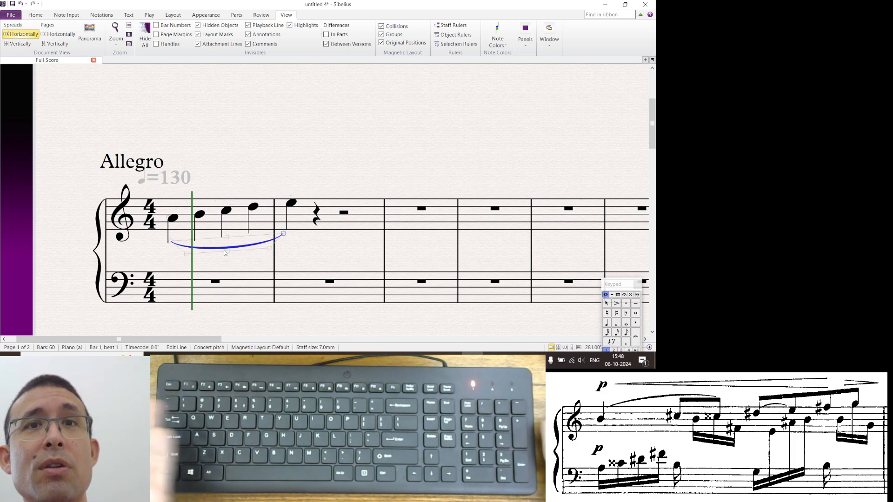
{"action": "key", "text": "x"}
{"action": "key", "text": "x"}
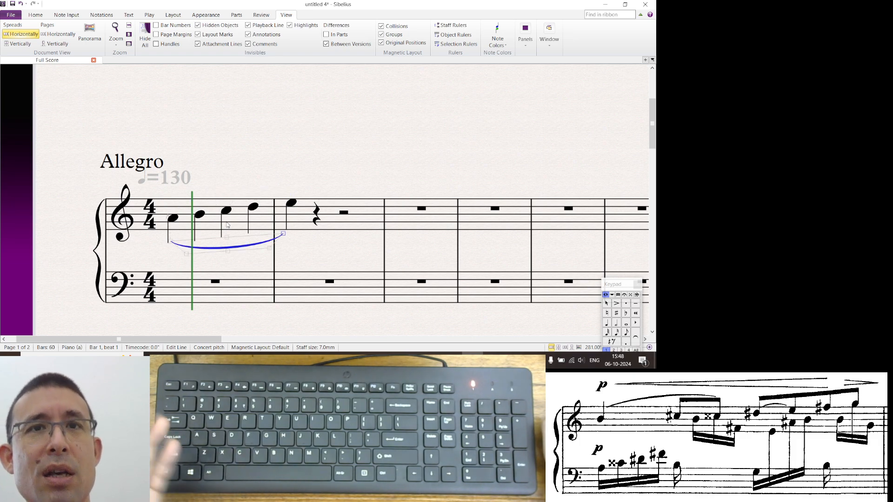
{"action": "key", "text": "x"}
{"action": "left_click", "coordinate": [212, 168]}
Flip the first note's stem up and back down, and clear the selection.
{"action": "left_click", "coordinate": [173, 218]}
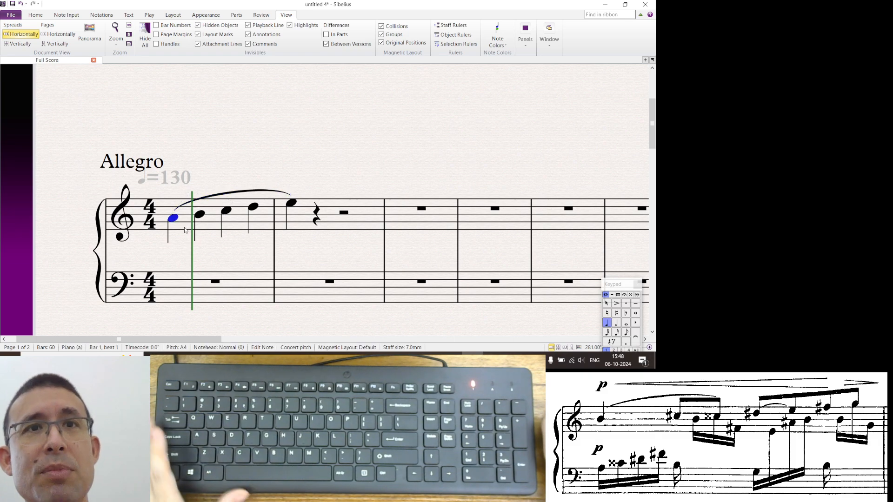
{"action": "key", "text": "x"}
{"action": "key", "text": "x"}
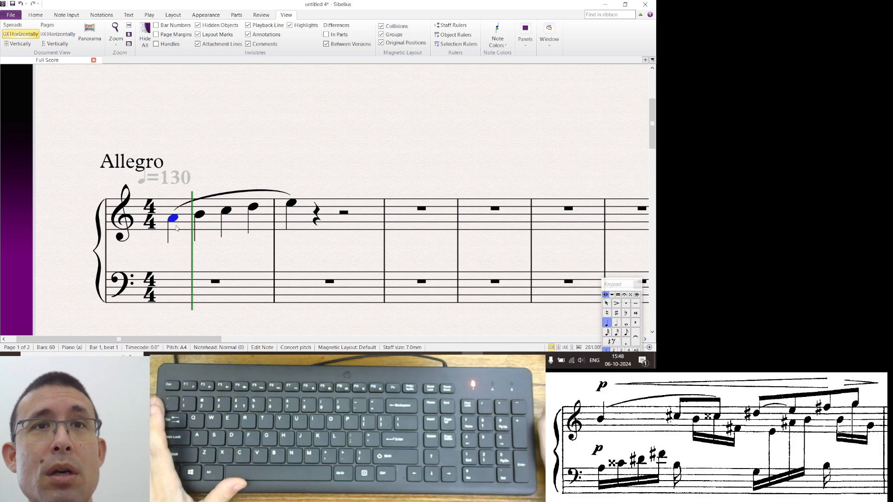
{"action": "key", "text": "Escape"}
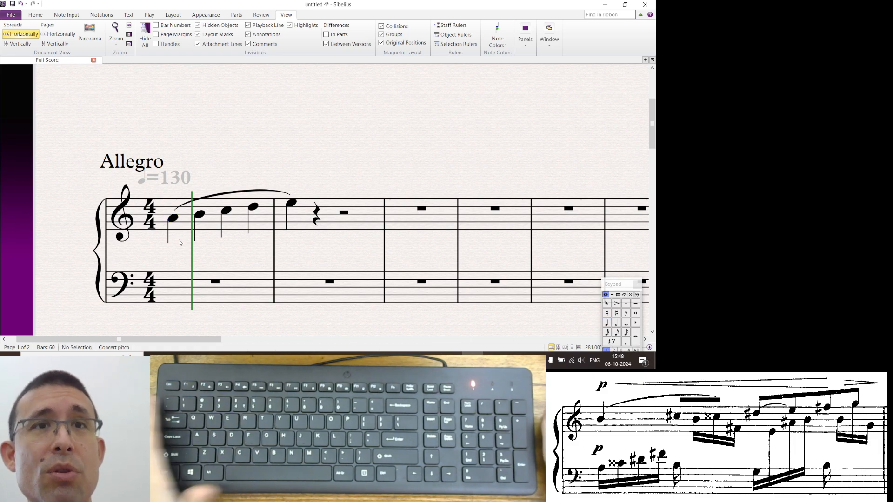
Add Fingering staff text 1, 2, 3, 4 and 5 above the five consecutive treble notes, starting at the first note.
{"action": "right_click", "coordinate": [166, 197]}
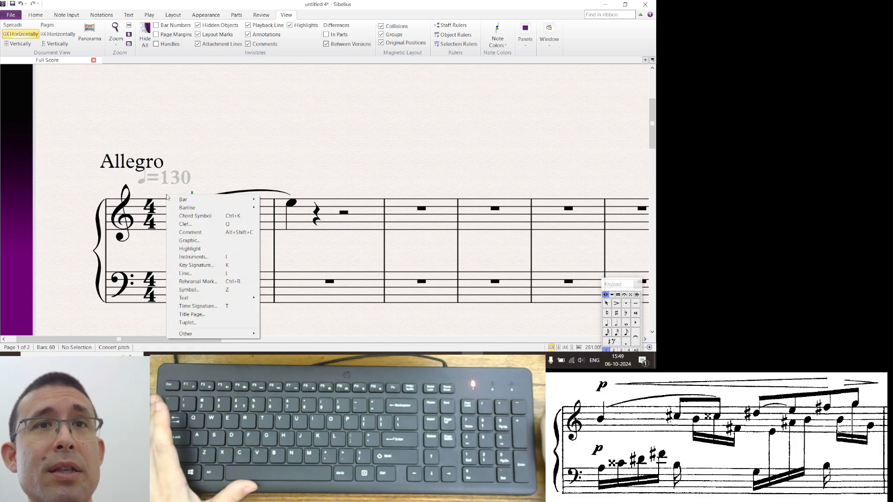
{"action": "mouse_move", "coordinate": [242, 300]}
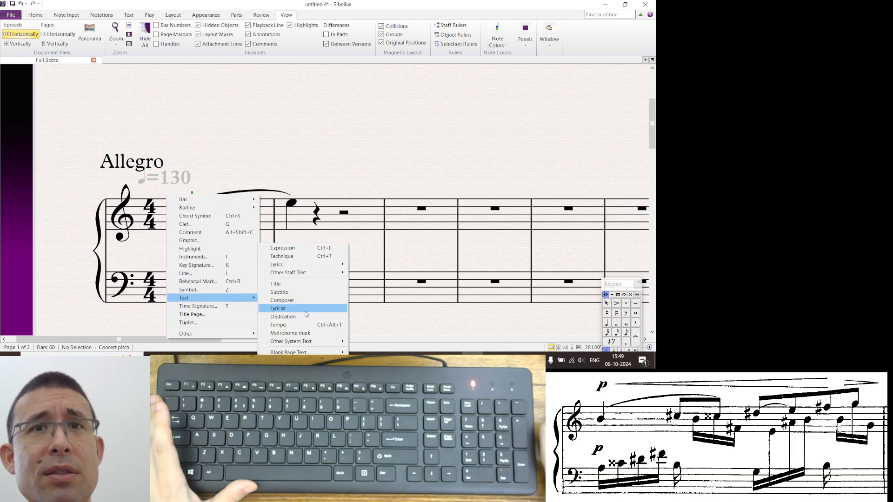
{"action": "mouse_move", "coordinate": [333, 275]}
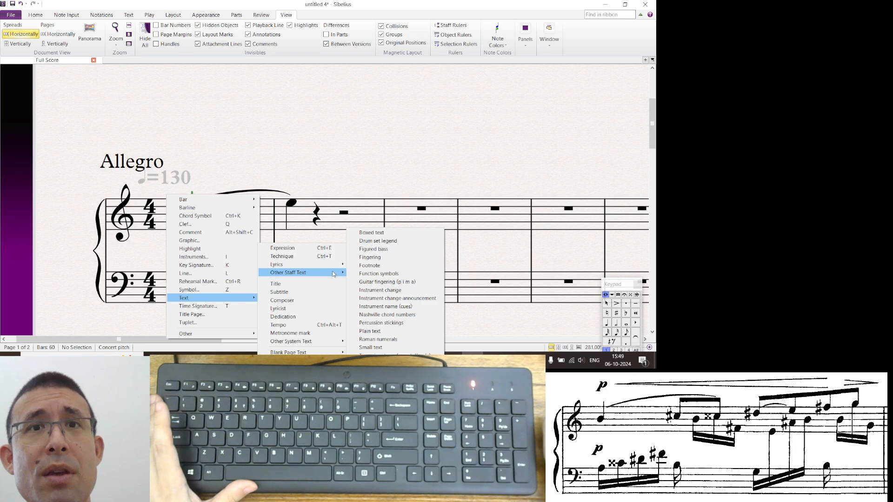
{"action": "left_click", "coordinate": [378, 260]}
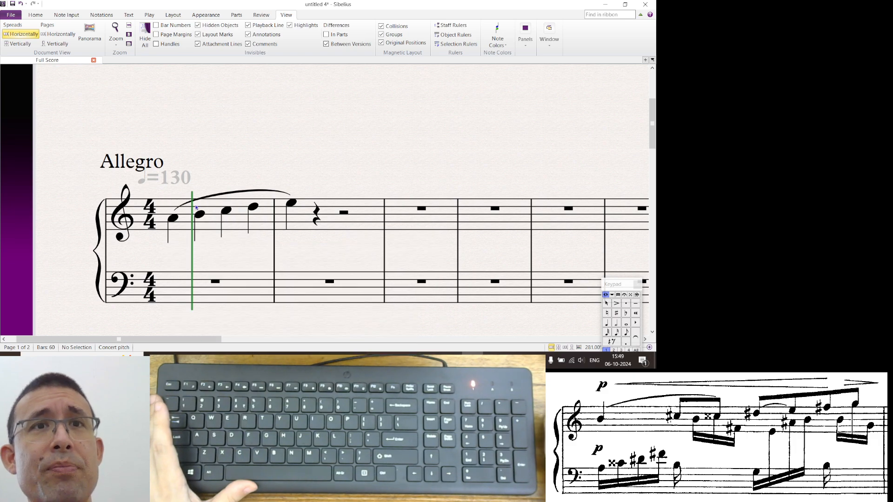
{"action": "left_click", "coordinate": [170, 195]}
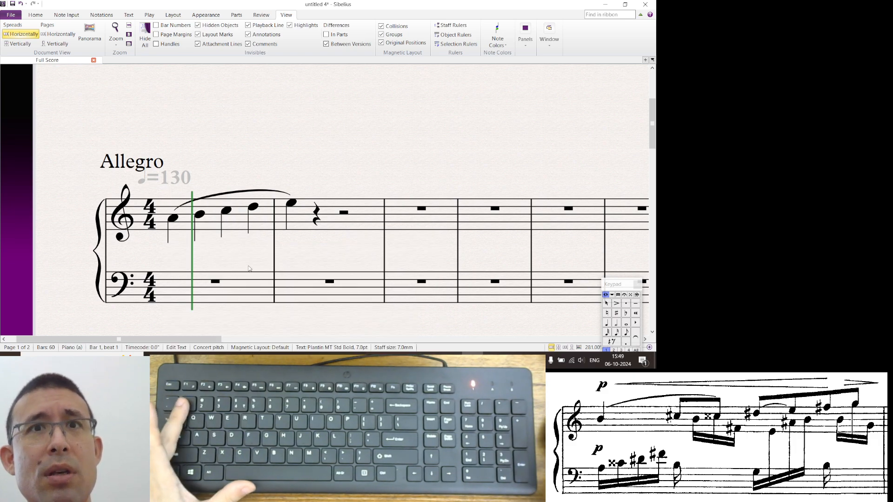
{"action": "type", "text": "1"}
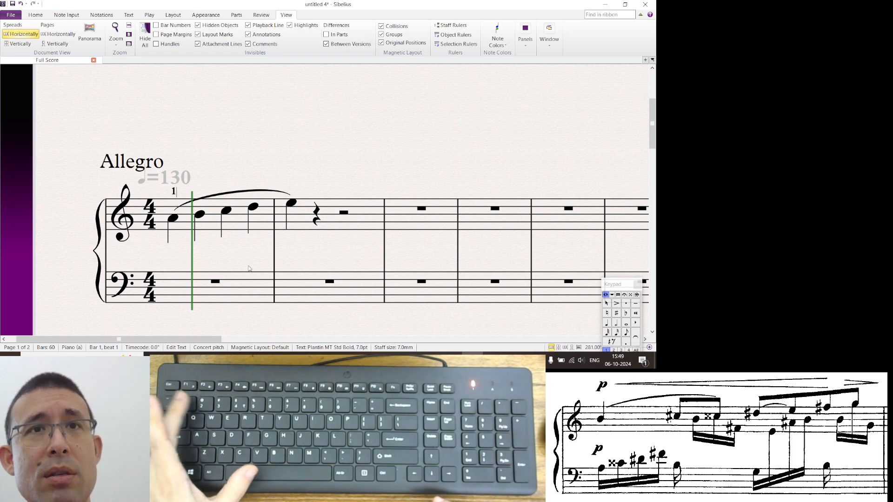
{"action": "key", "text": "space"}
{"action": "type", "text": "2"}
{"action": "key", "text": "space"}
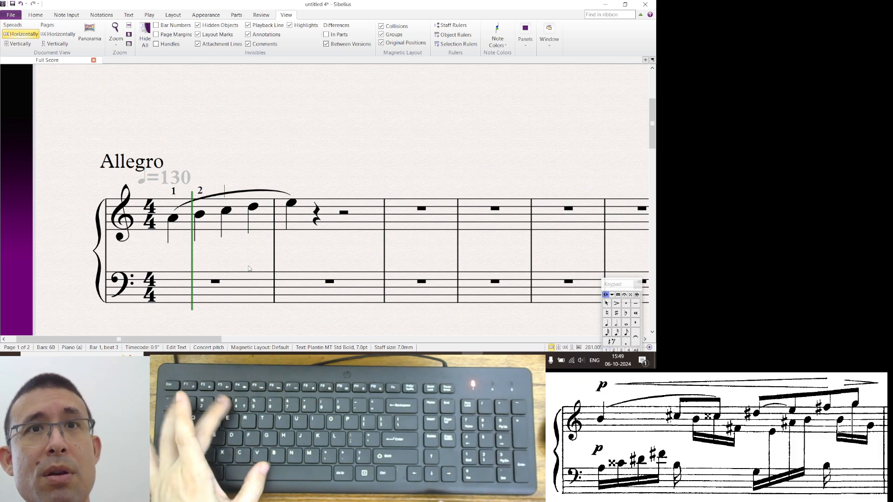
{"action": "type", "text": "3"}
{"action": "key", "text": "space"}
{"action": "type", "text": "4"}
{"action": "key", "text": "space"}
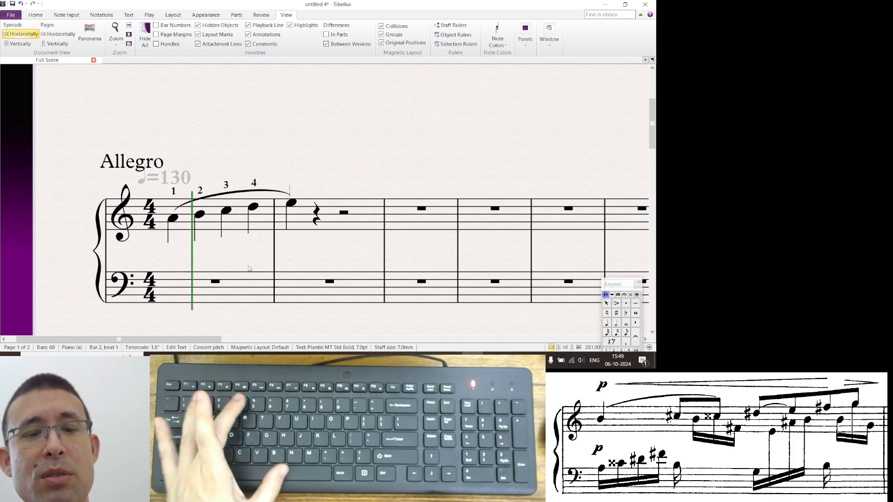
{"action": "type", "text": "5"}
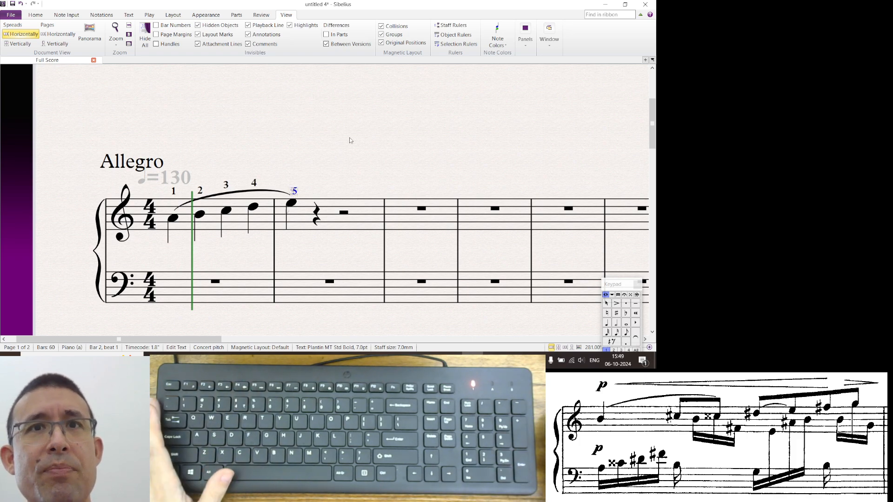
{"action": "key", "text": "Escape"}
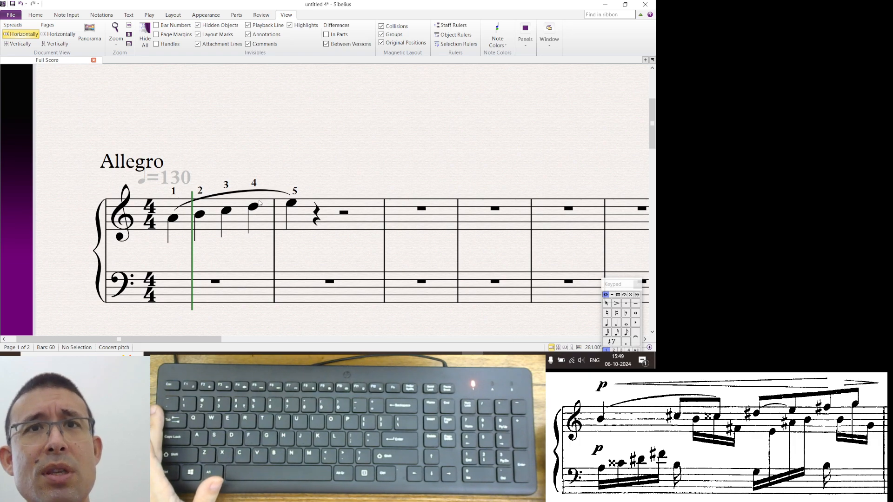
Extend the selection from the first note's fingering to all matching fingering numbers, and clear the selection.
{"action": "double_click", "coordinate": [174, 190]}
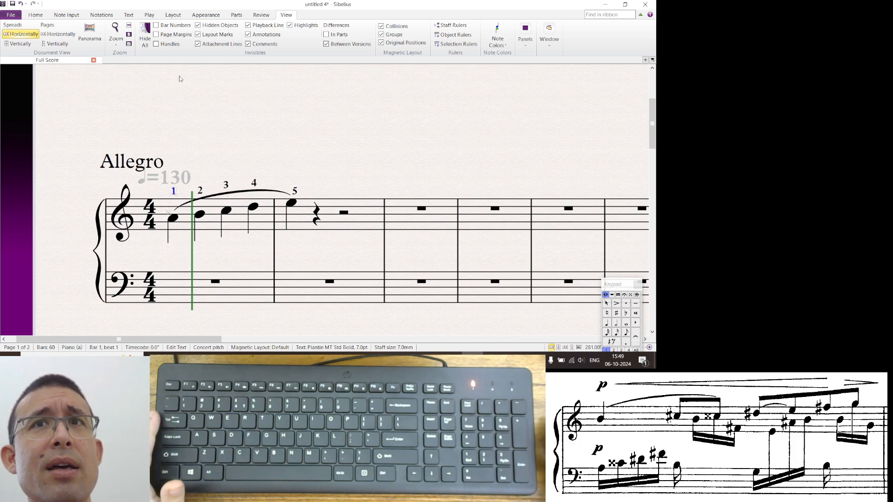
{"action": "left_click", "coordinate": [36, 15]}
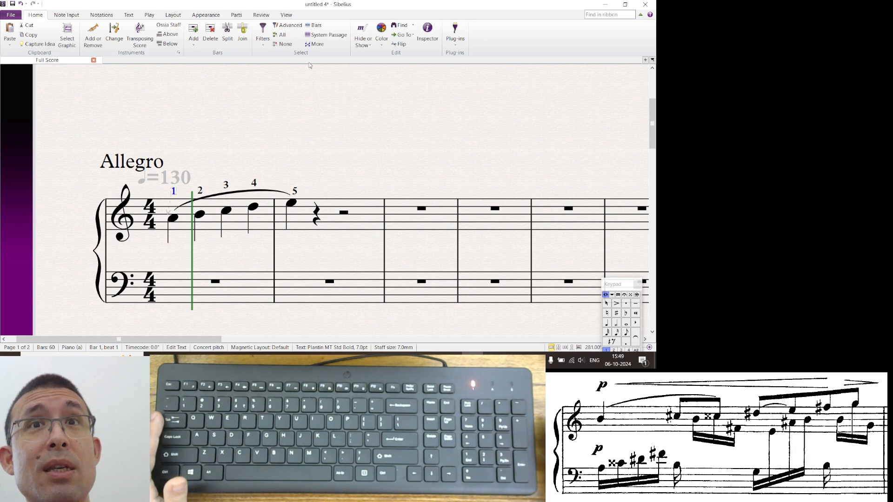
{"action": "left_click", "coordinate": [326, 48]}
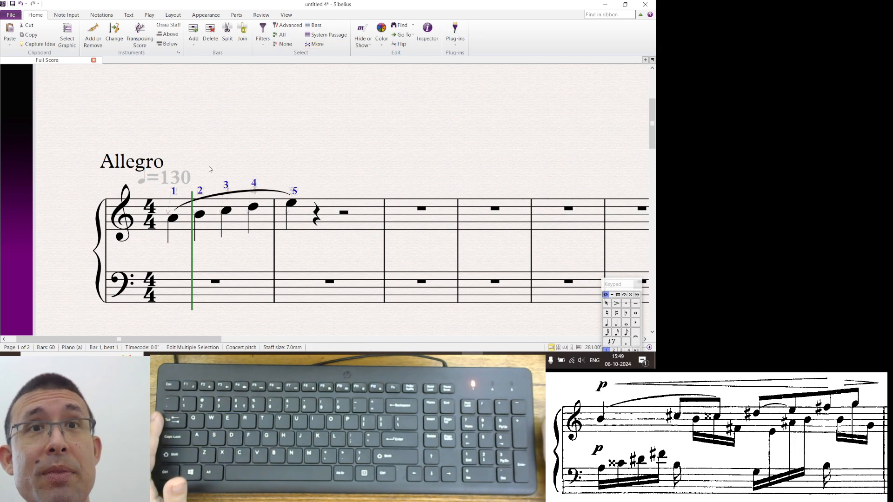
{"action": "key", "text": "Escape"}
Select the fingering above the first note and extend the selection again to all five fingering numbers.
{"action": "left_click", "coordinate": [174, 192]}
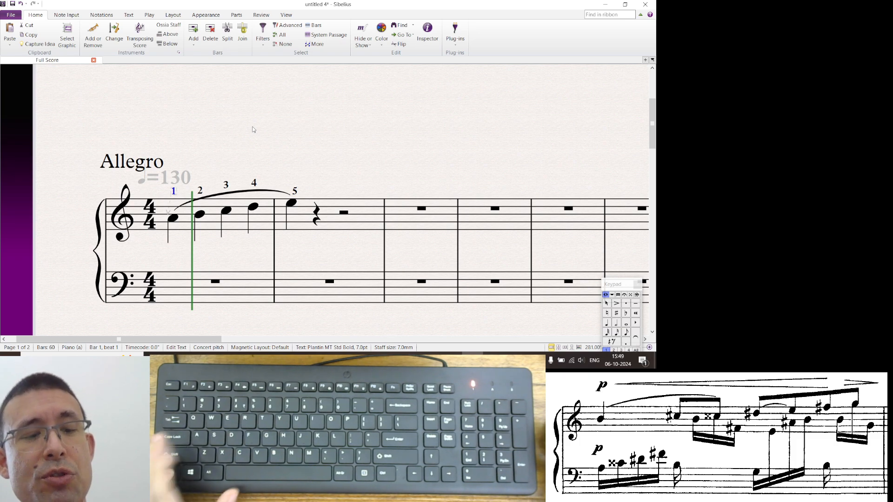
{"action": "key", "text": "ctrl+shift+a"}
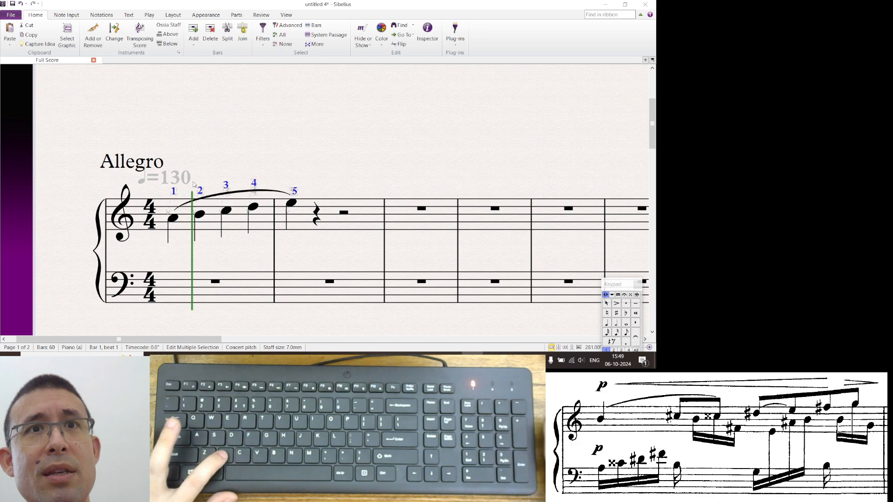
{"action": "key", "text": "x"}
{"action": "left_click", "coordinate": [369, 194]}
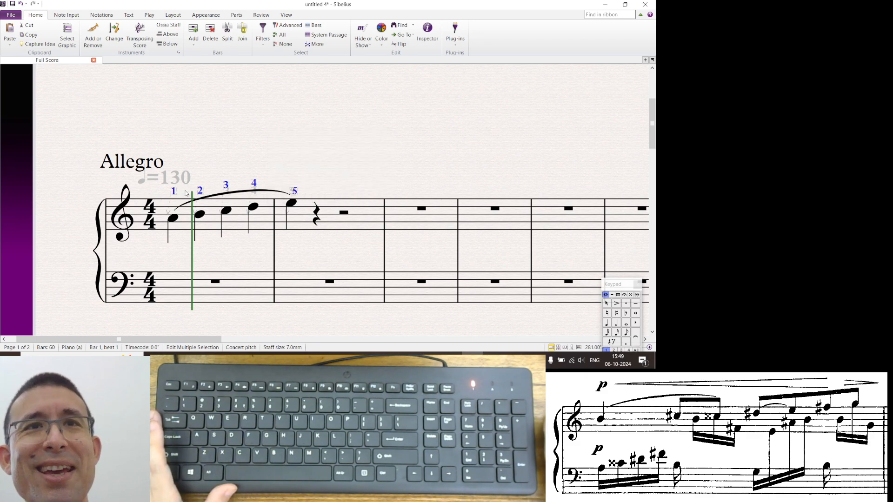
Flip the five selected fingering numbers below the treble notes, and move the ♩=130 metronome mark above Allegro.
{"action": "key", "text": "x"}
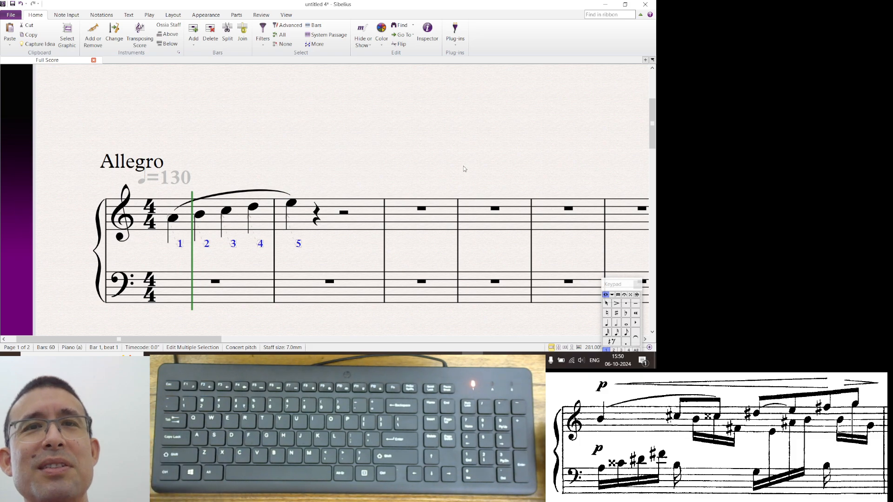
{"action": "key", "text": "Escape"}
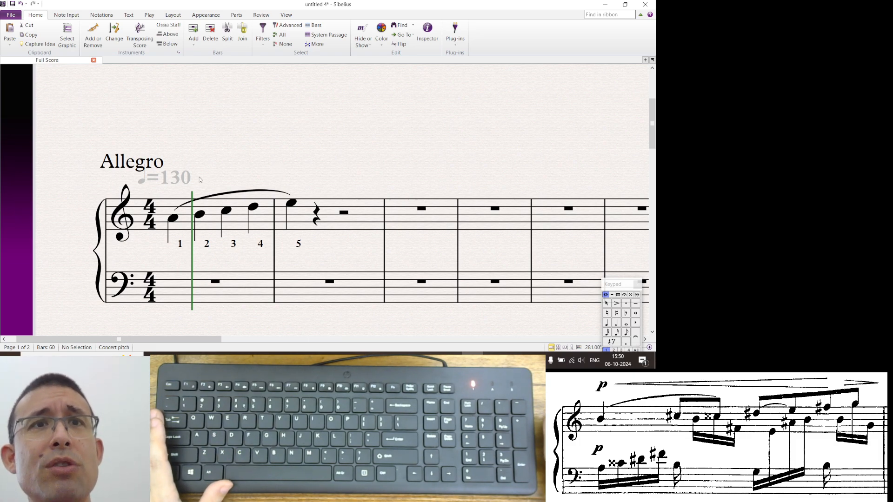
{"action": "left_click_drag", "start_coordinate": [190, 180], "coordinate": [149, 138]}
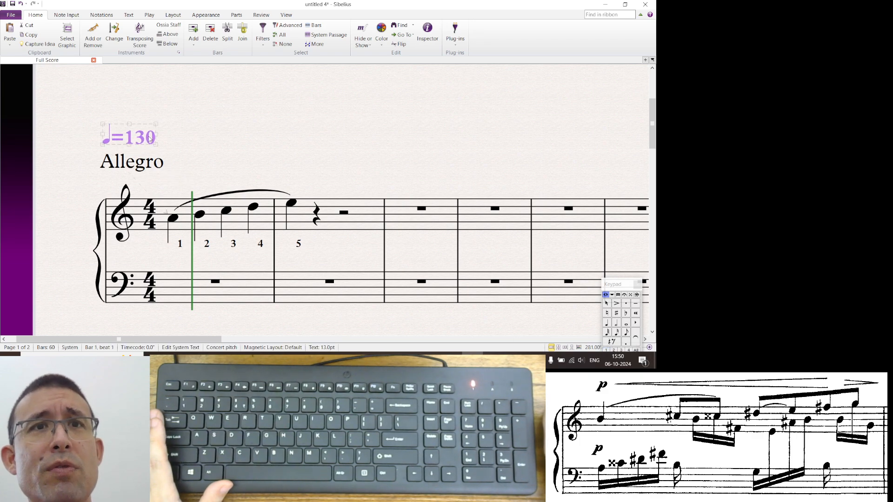
{"action": "key", "text": "Escape"}
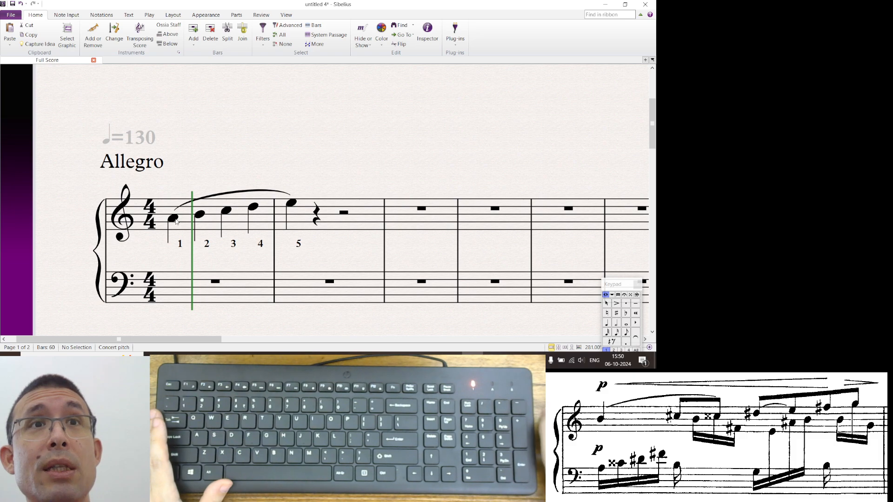
Add an Am chord symbol above the first treble note in bar 1.
{"action": "left_click", "coordinate": [129, 15]}
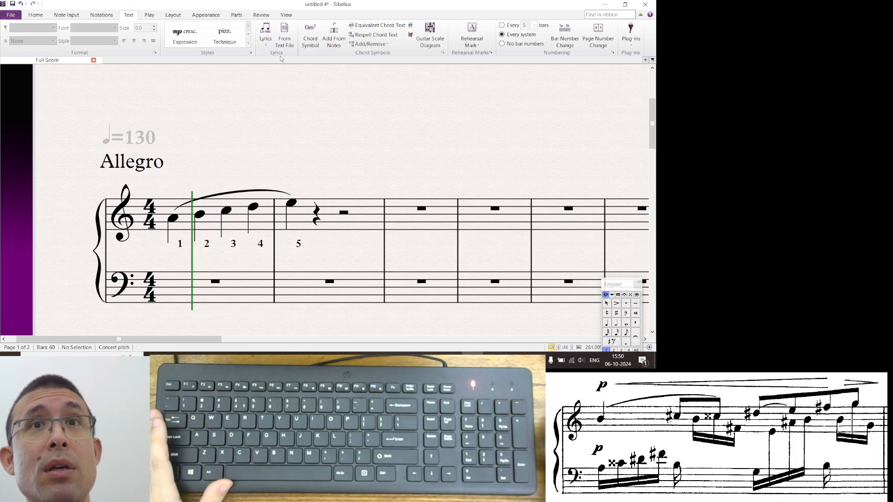
{"action": "left_click", "coordinate": [176, 186]}
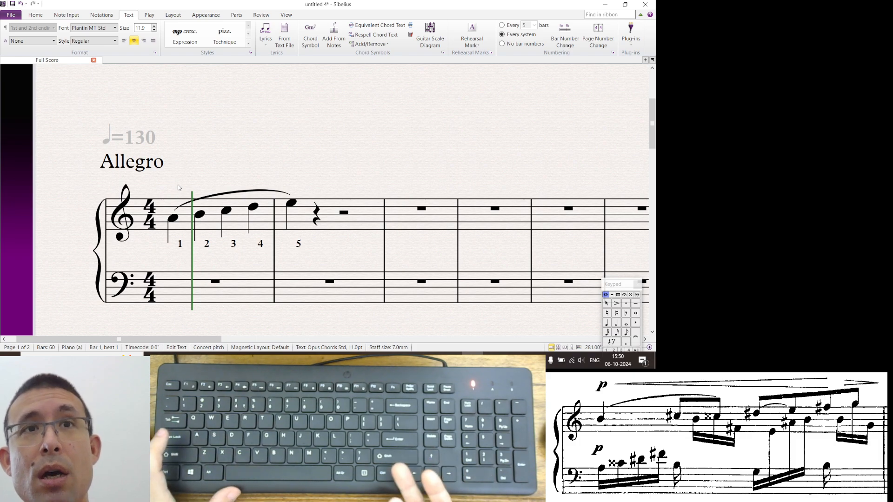
{"action": "type", "text": "a"}
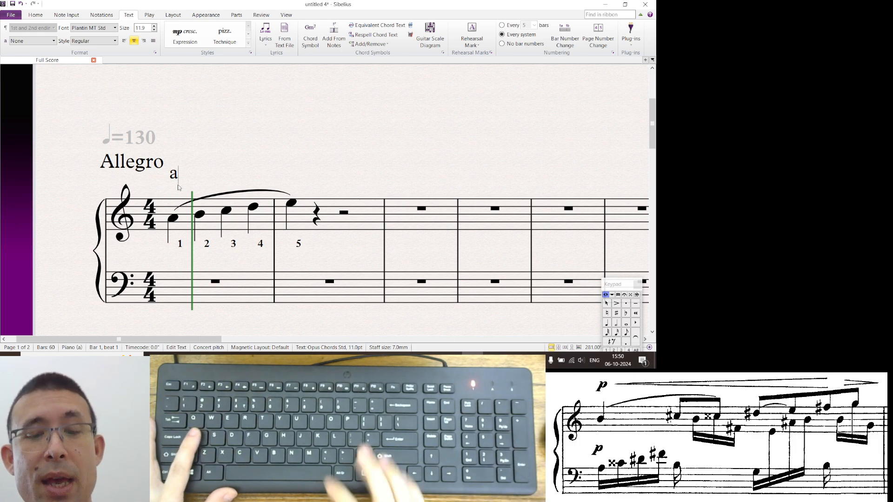
{"action": "type", "text": "m"}
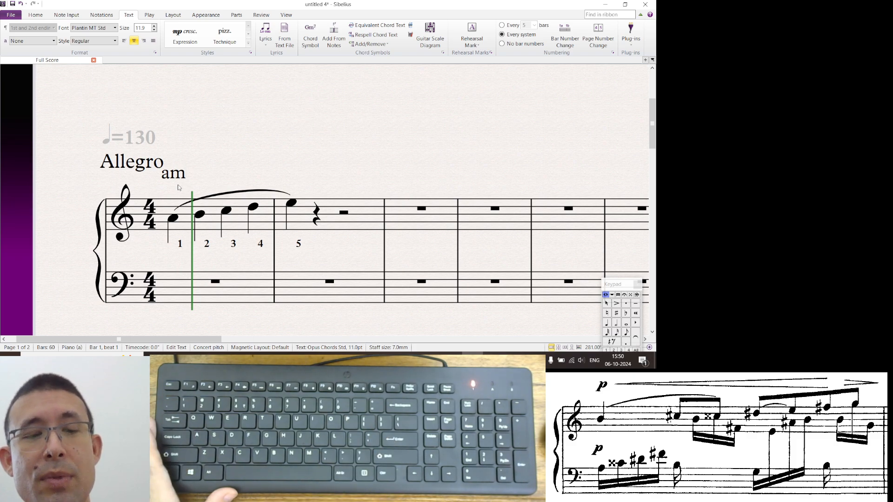
{"action": "key", "text": "Escape"}
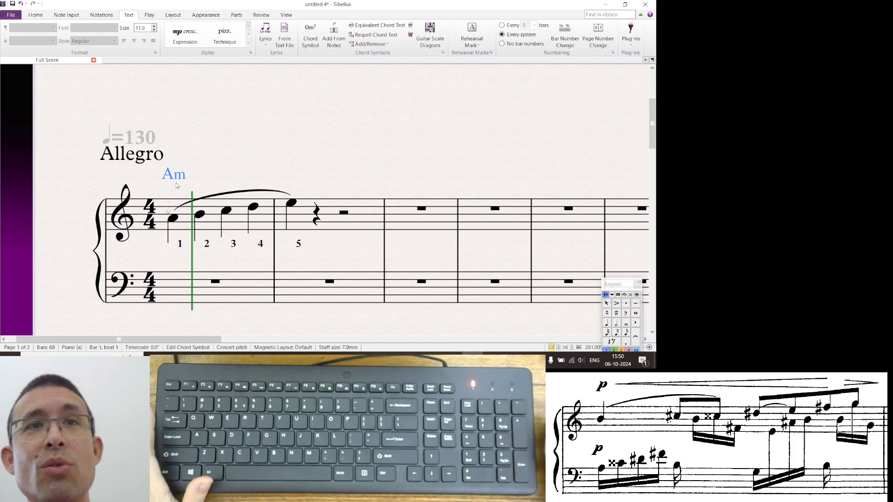
Edit the chord symbol above the first note so it reads Am7, and clear the selection.
{"action": "left_click", "coordinate": [196, 173]}
{"action": "left_click", "coordinate": [183, 176]}
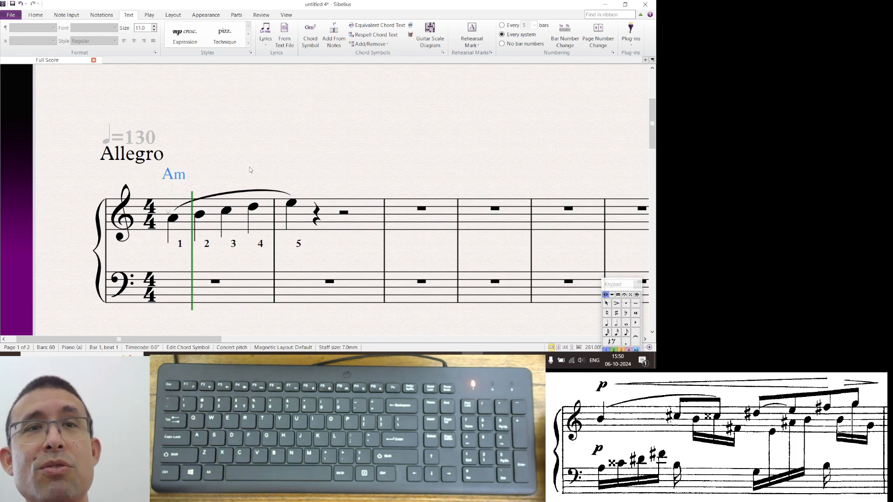
{"action": "key", "text": "Return"}
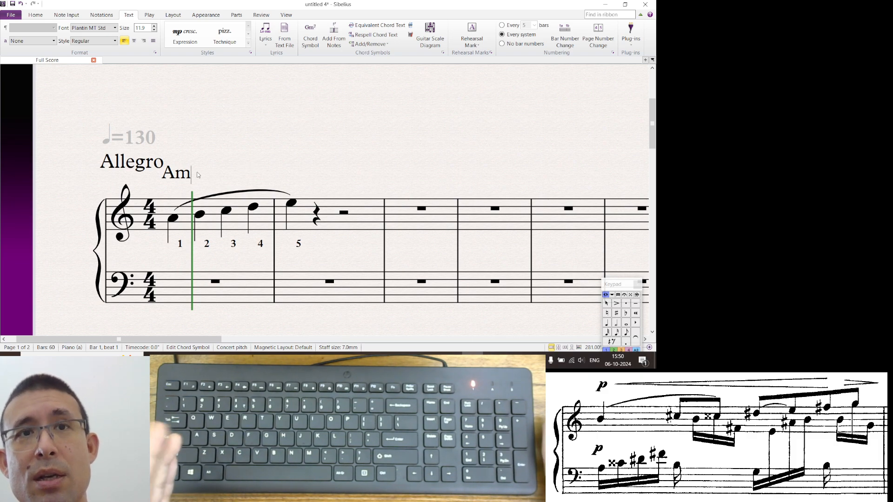
{"action": "type", "text": "7"}
{"action": "key", "text": "Escape"}
{"action": "key", "text": "Escape"}
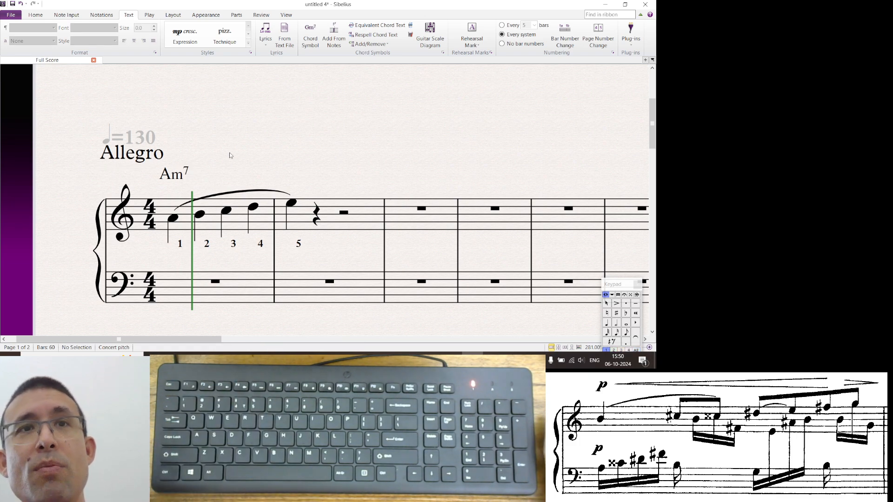
Change the chord symbol above the first note to A7.
{"action": "left_click", "coordinate": [186, 175]}
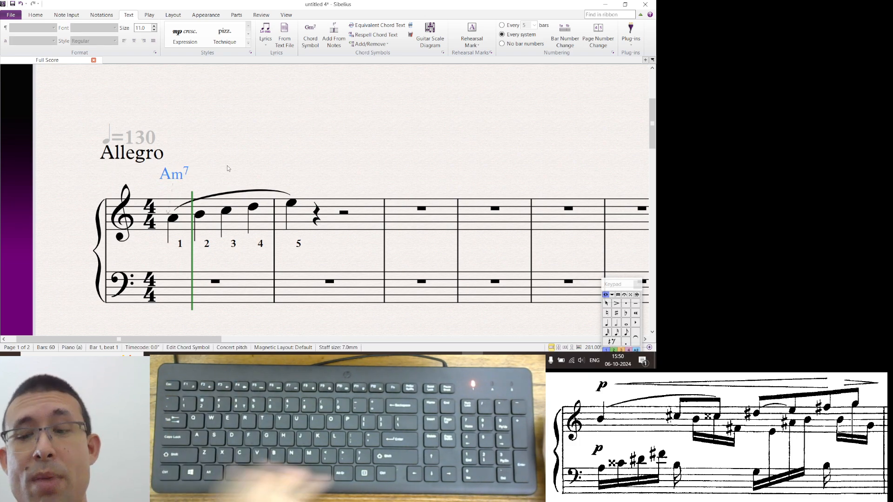
{"action": "key", "text": "Return"}
{"action": "key", "text": "BackSpace"}
{"action": "key", "text": "BackSpace"}
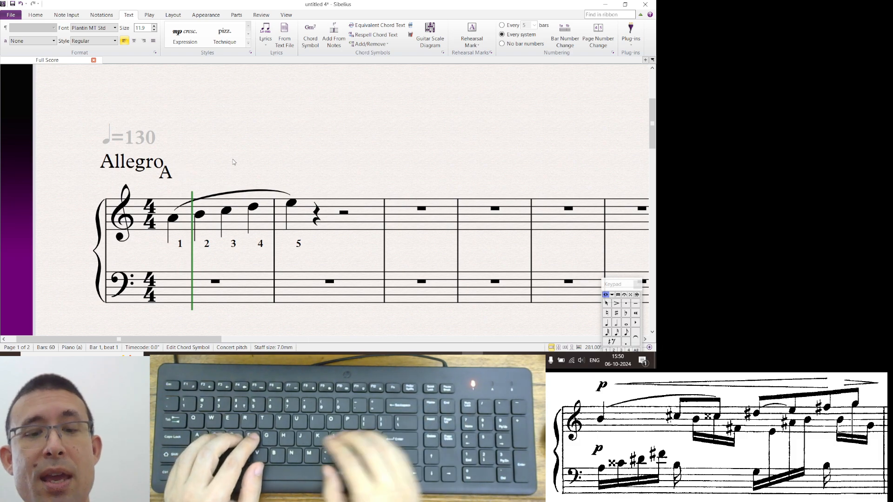
{"action": "type", "text": "7"}
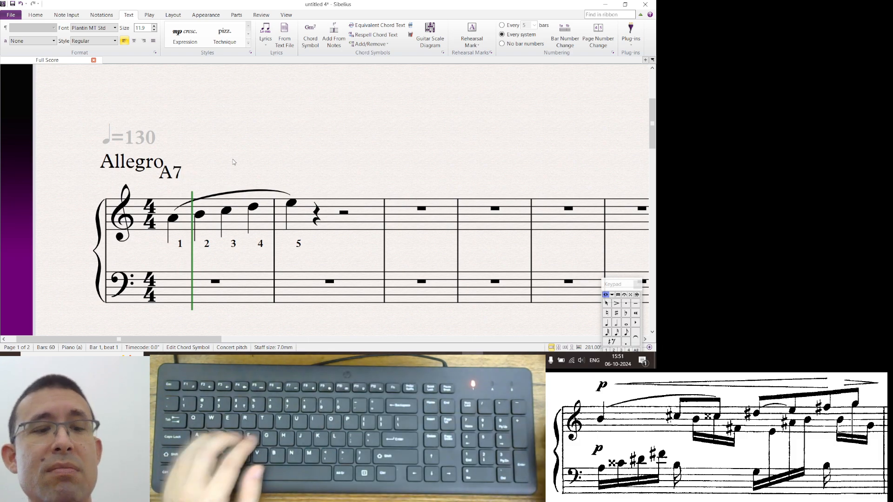
{"action": "key", "text": "Escape"}
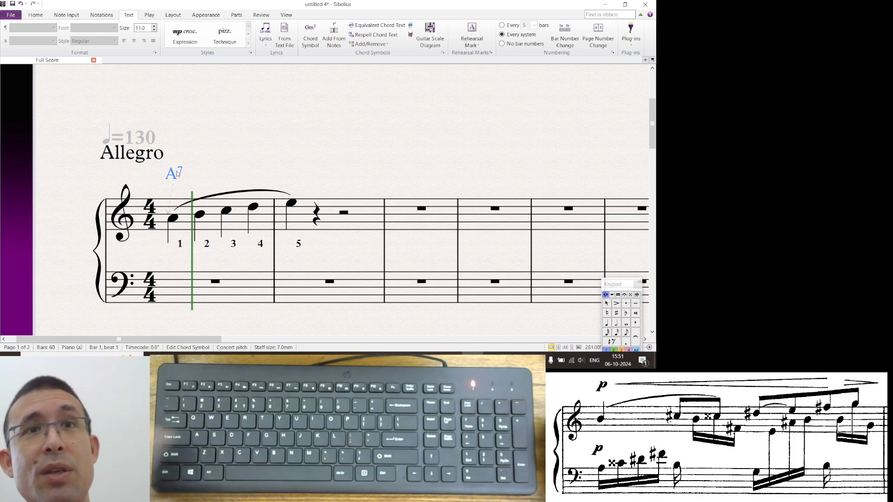
Replace the chord symbol above the first note with E♭m9, entered as ebm9.
{"action": "key", "text": "Delete"}
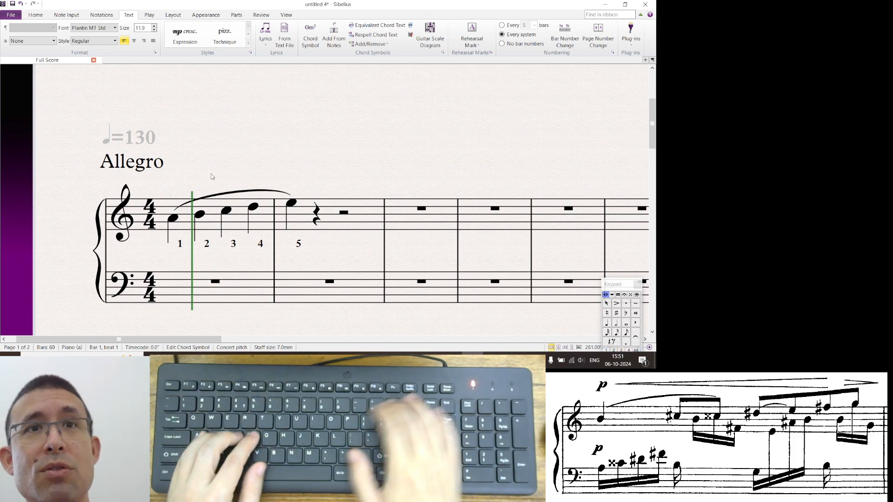
{"action": "key", "text": "ctrl+k"}
{"action": "type", "text": "eb"}
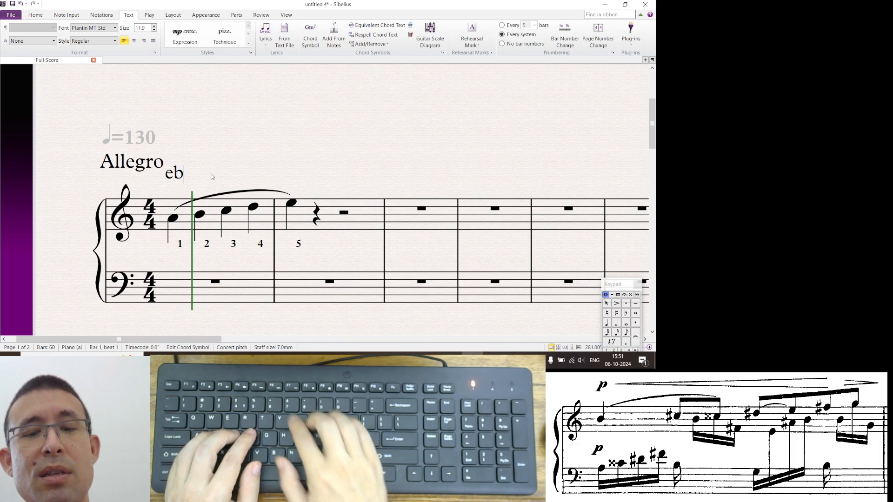
{"action": "type", "text": "m"}
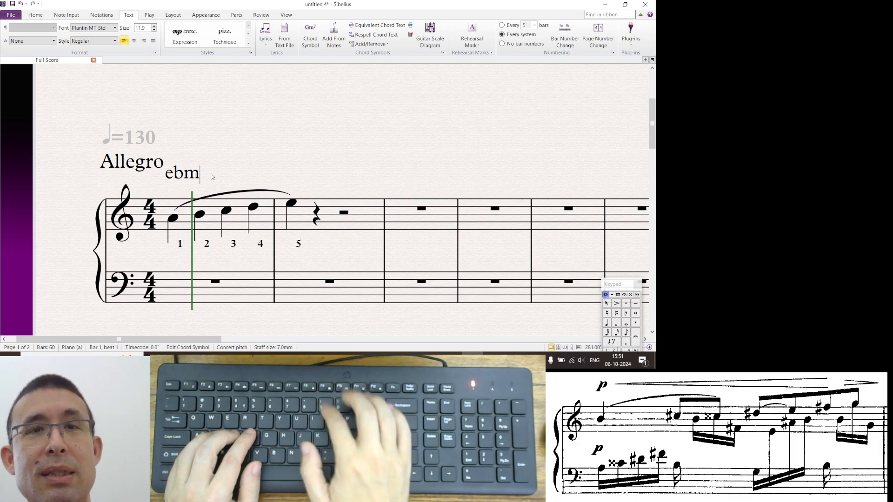
{"action": "type", "text": "9"}
{"action": "key", "text": "Escape"}
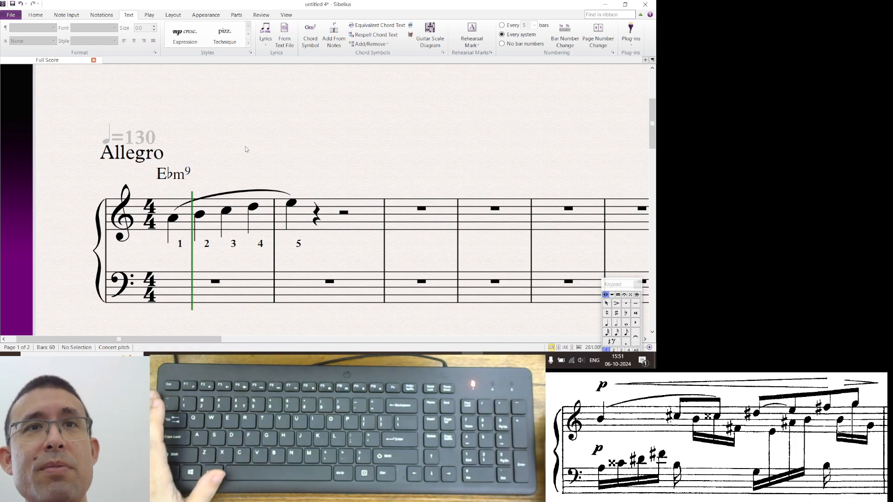
Delete the chord symbol above the first note and undo the deletion.
{"action": "left_click", "coordinate": [188, 175]}
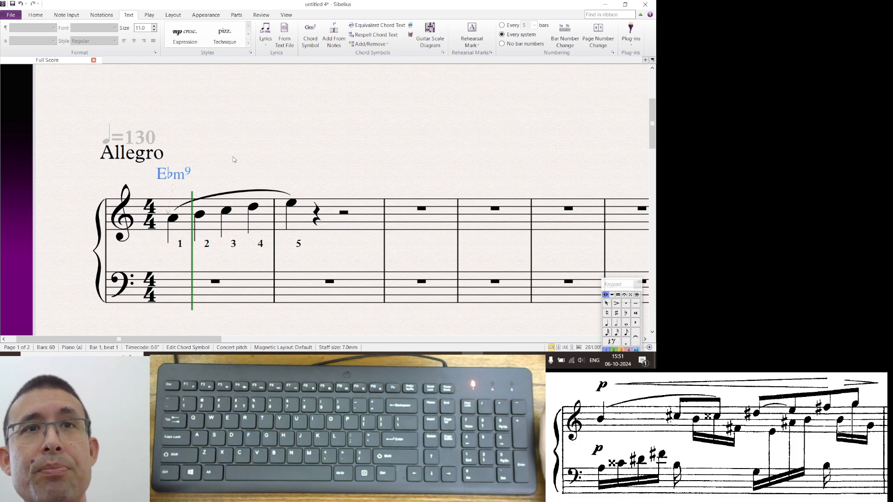
{"action": "key", "text": "Delete"}
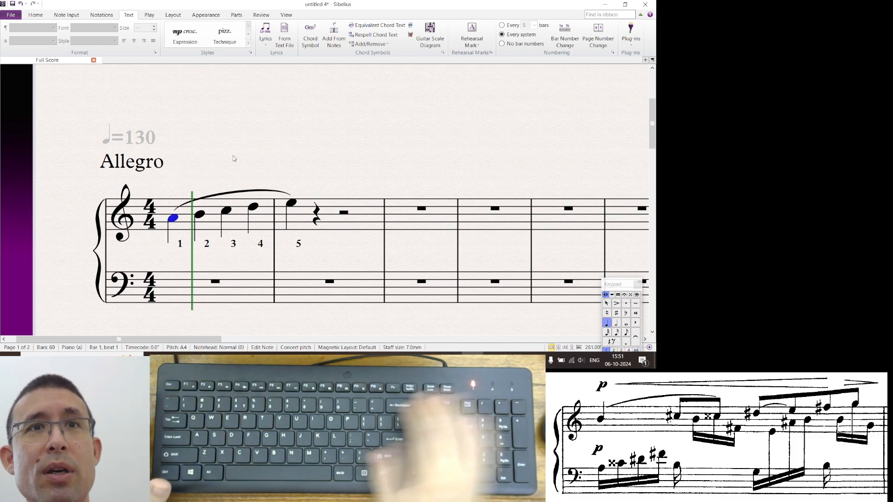
{"action": "key", "text": "Escape"}
{"action": "key", "text": "ctrl+z"}
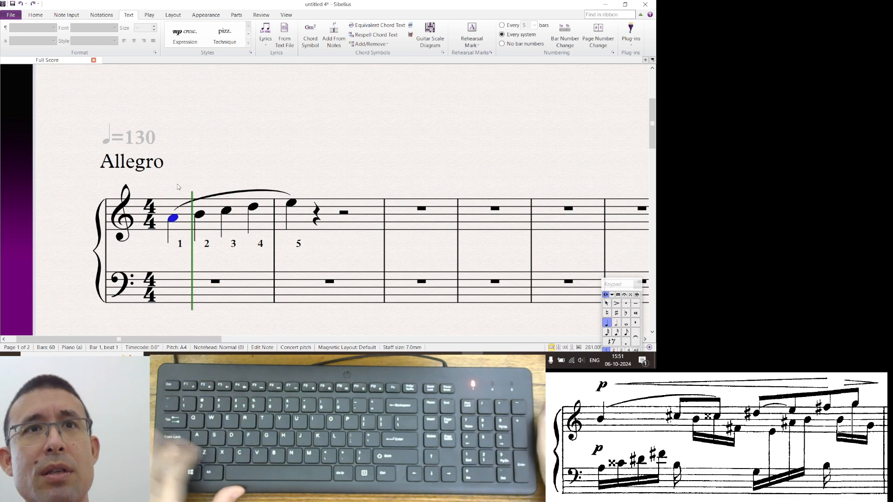
{"action": "key", "text": "ctrl+z"}
Change the chord symbol above the first note to A diminished seventh, entered as adim7.
{"action": "key", "text": "Return"}
{"action": "key", "text": "BackSpace"}
{"action": "key", "text": "BackSpace"}
{"action": "key", "text": "BackSpace"}
{"action": "key", "text": "BackSpace"}
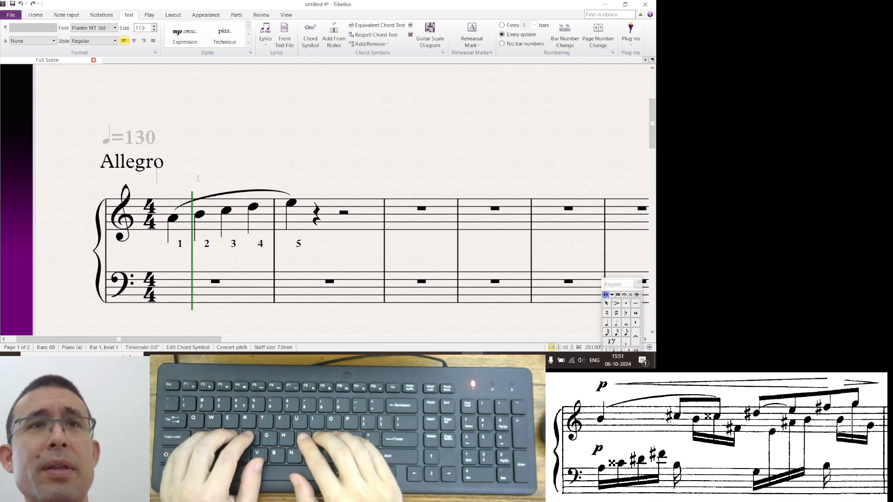
{"action": "type", "text": "a"}
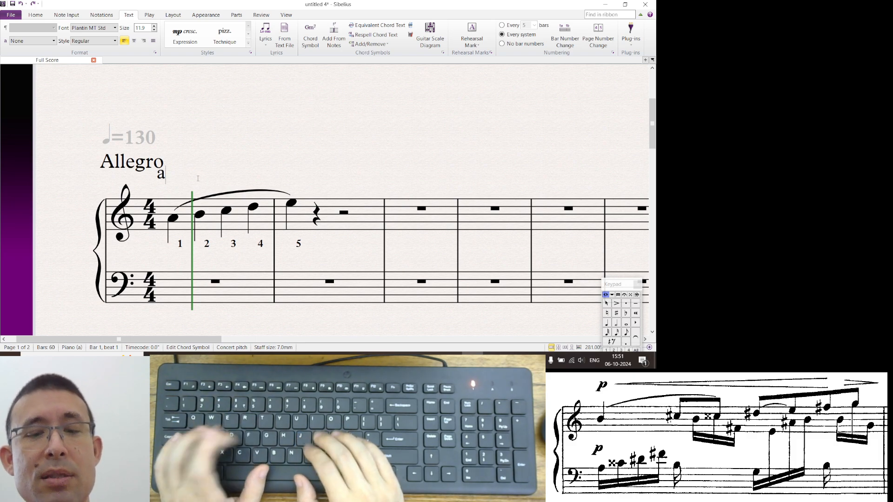
{"action": "type", "text": "dim7"}
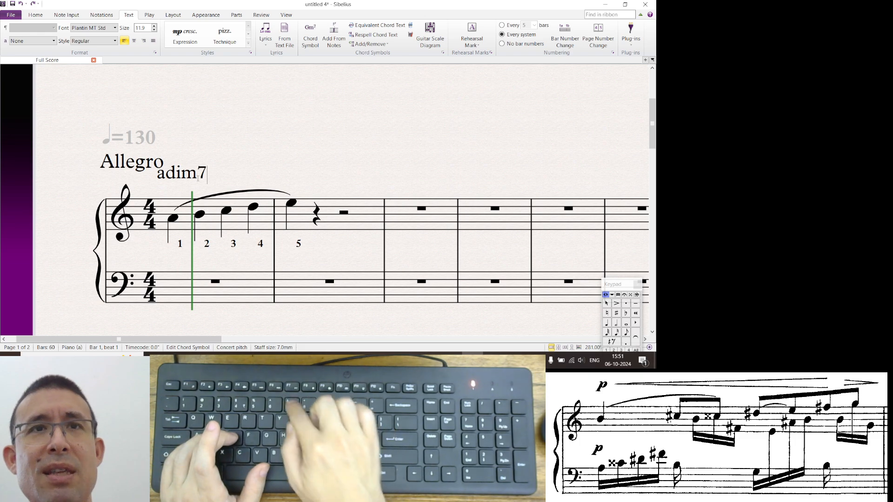
{"action": "key", "text": "Escape"}
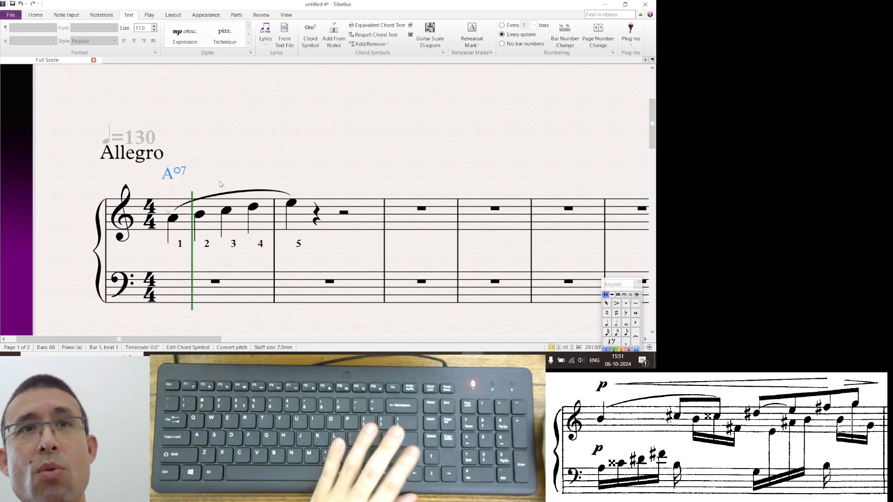
Change the chord symbol above the first note to Amaj7 and clear the selection.
{"action": "key", "text": "Return"}
{"action": "key", "text": "BackSpace"}
{"action": "key", "text": "BackSpace"}
{"action": "key", "text": "BackSpace"}
{"action": "key", "text": "BackSpace"}
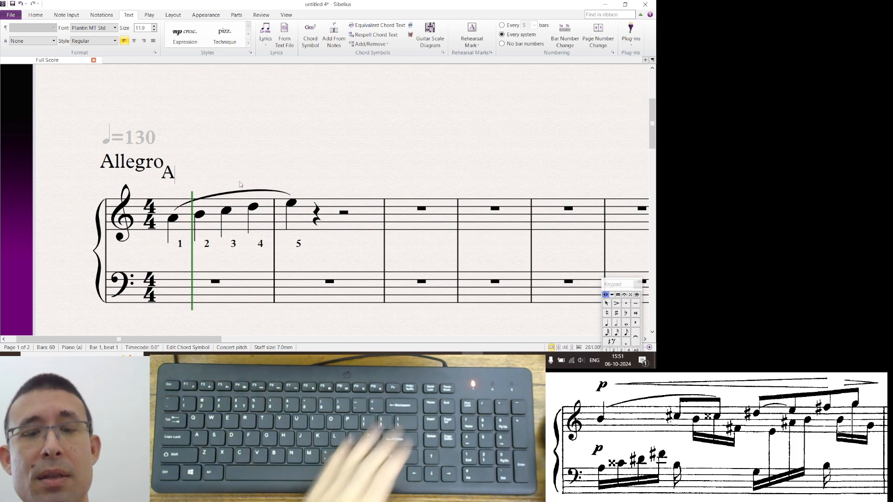
{"action": "type", "text": "maj7"}
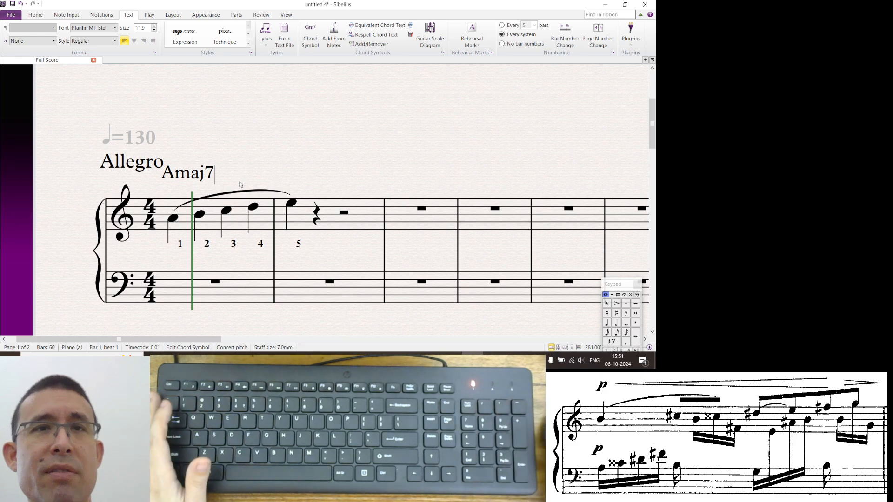
{"action": "left_click", "coordinate": [245, 151]}
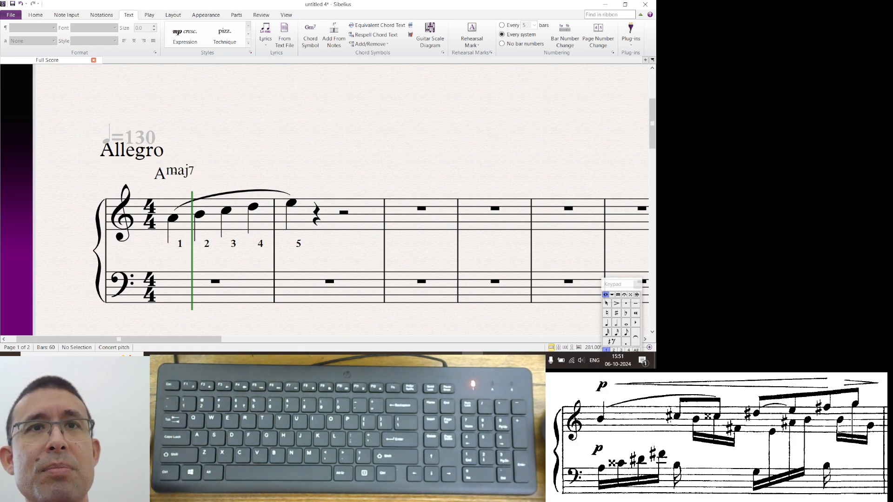
Change the chord symbol above the first note to A half-diminished seventh, entered as Ahalfdim7.
{"action": "left_click", "coordinate": [173, 172]}
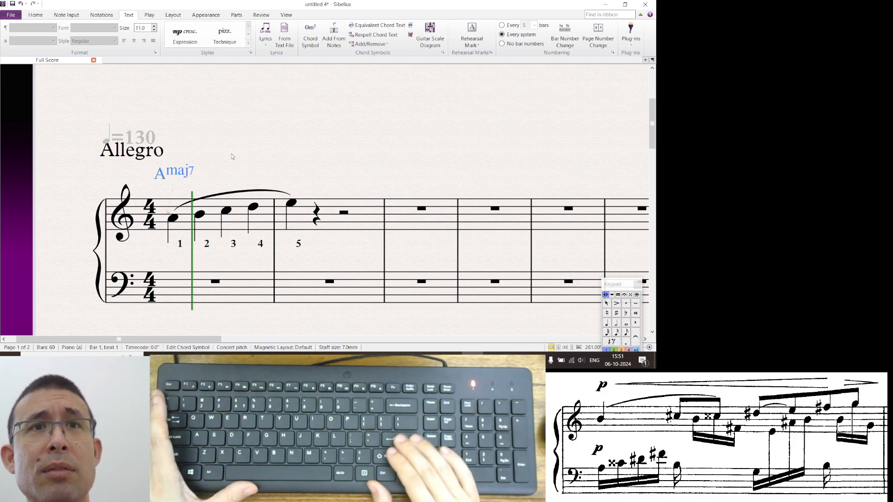
{"action": "key", "text": "Return"}
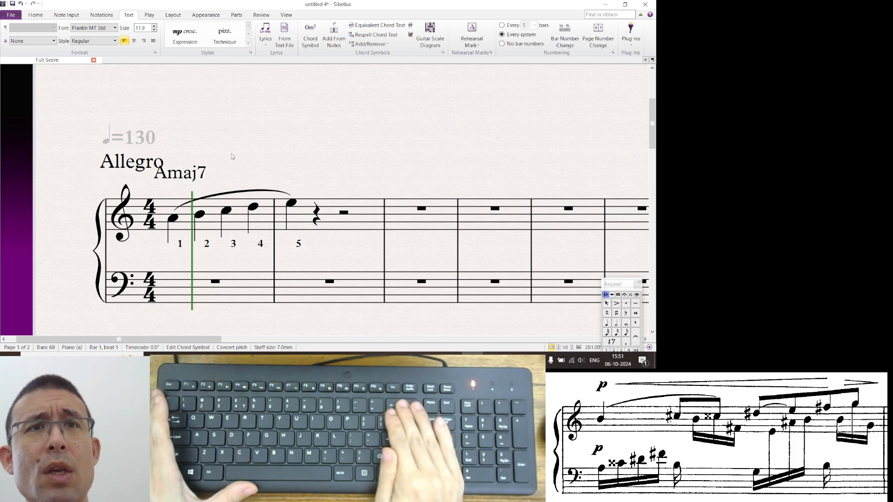
{"action": "key", "text": "BackSpace"}
{"action": "key", "text": "BackSpace"}
{"action": "key", "text": "BackSpace"}
{"action": "key", "text": "BackSpace"}
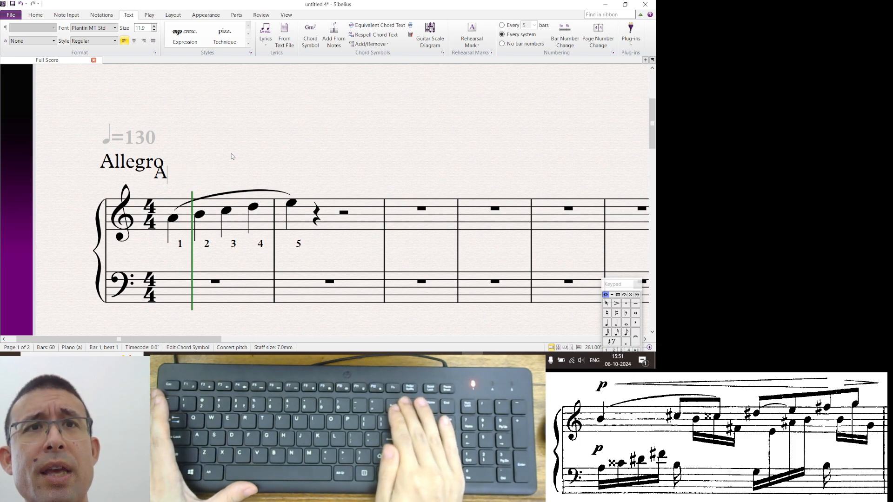
{"action": "type", "text": "halfdim"}
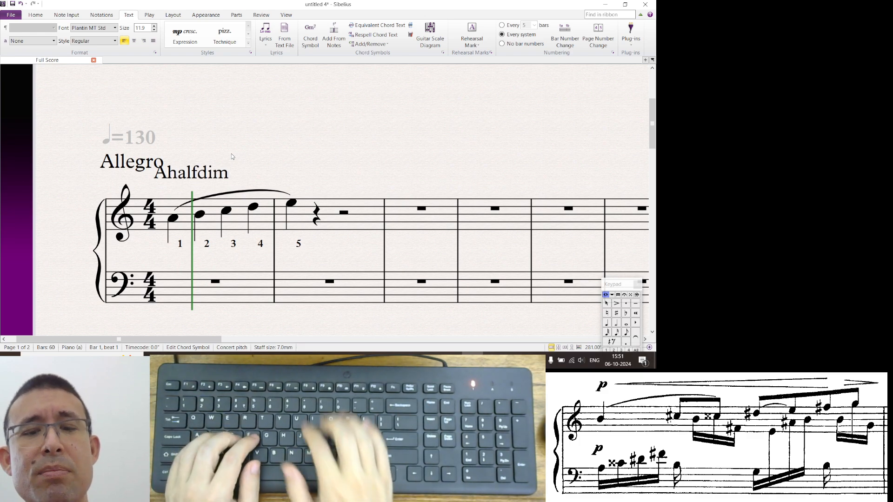
{"action": "type", "text": "7"}
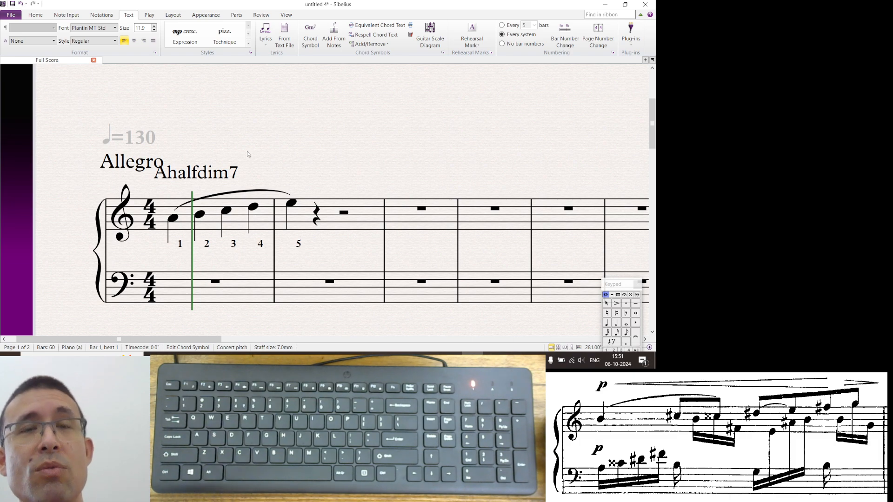
{"action": "key", "text": "Escape"}
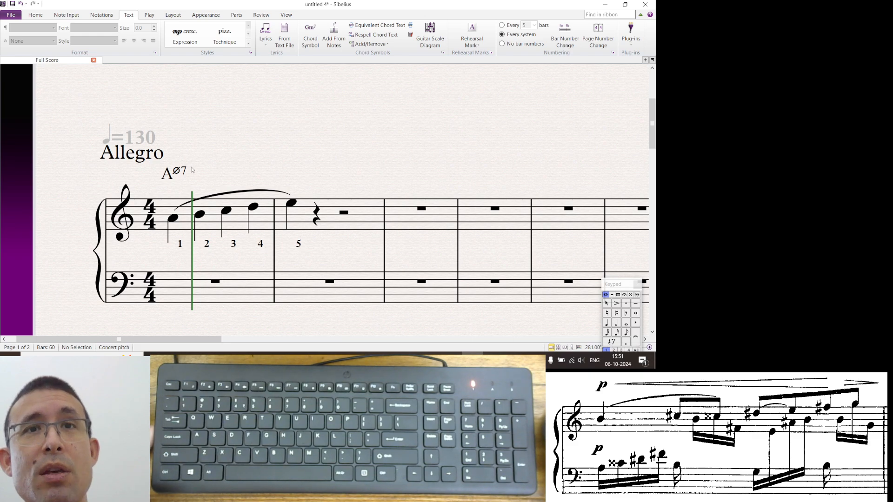
Enter a quarter-note chord of A, C and E on beat 1 of bar 3 in the treble staff.
{"action": "left_click", "coordinate": [414, 226]}
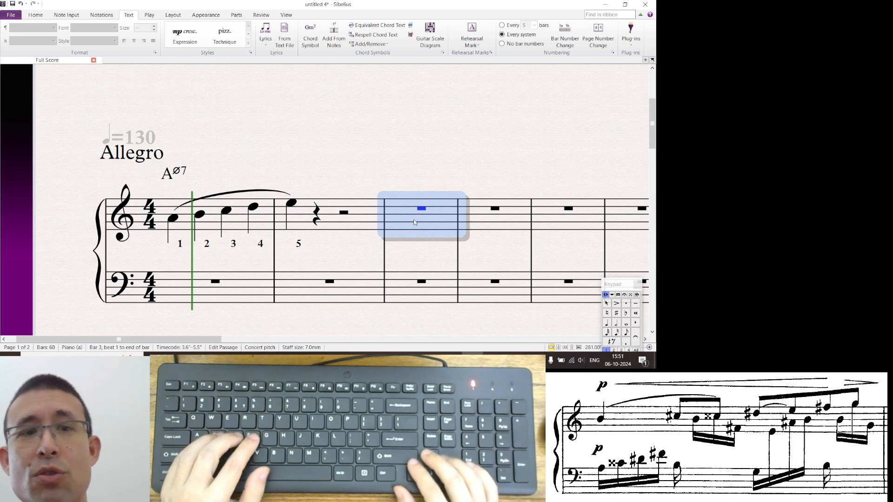
{"action": "key", "text": "a"}
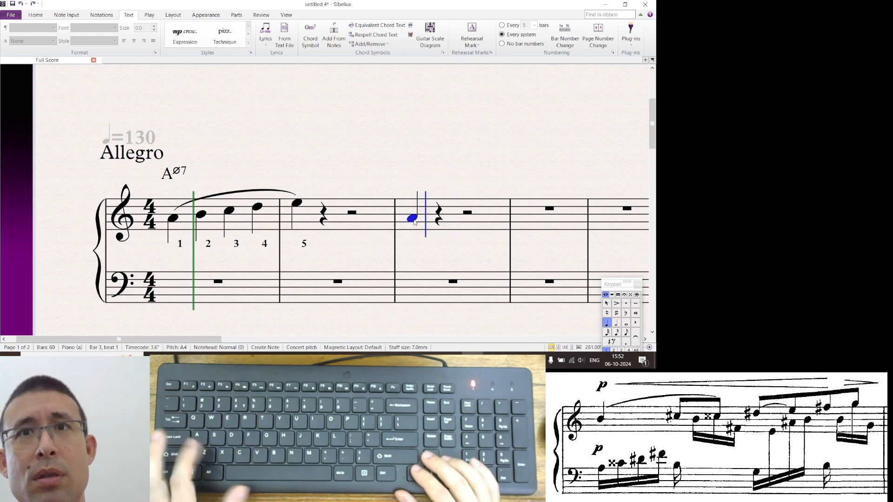
{"action": "key", "text": "3"}
{"action": "key", "text": "3"}
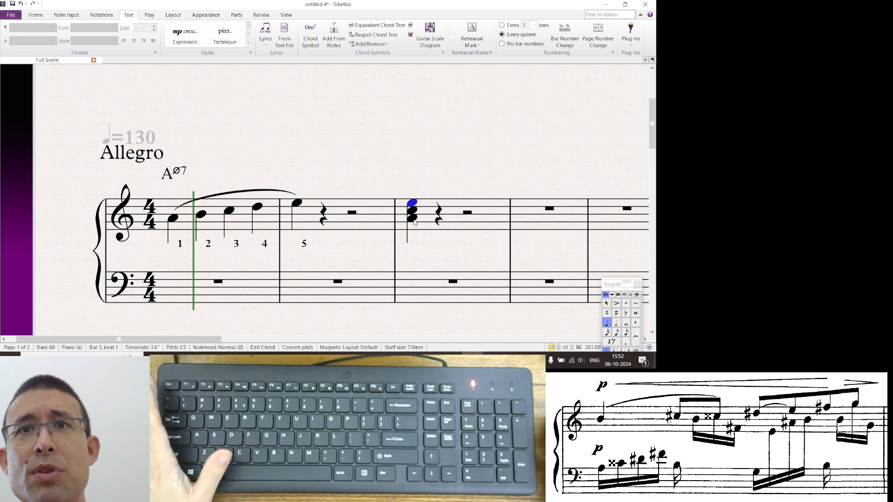
Add a quarter-note chord of F, A and D on beat 2 of bar 3, undoing the separately entered A.
{"action": "left_click", "coordinate": [438, 216]}
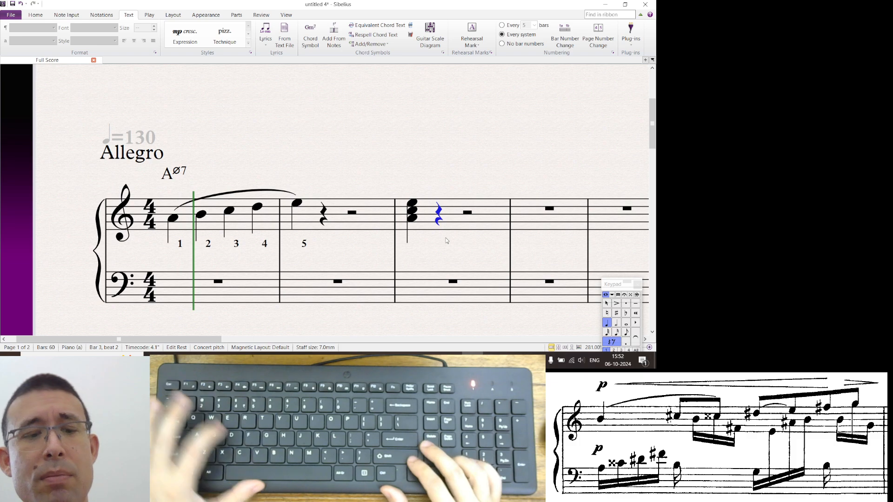
{"action": "key", "text": "f"}
{"action": "key", "text": "a"}
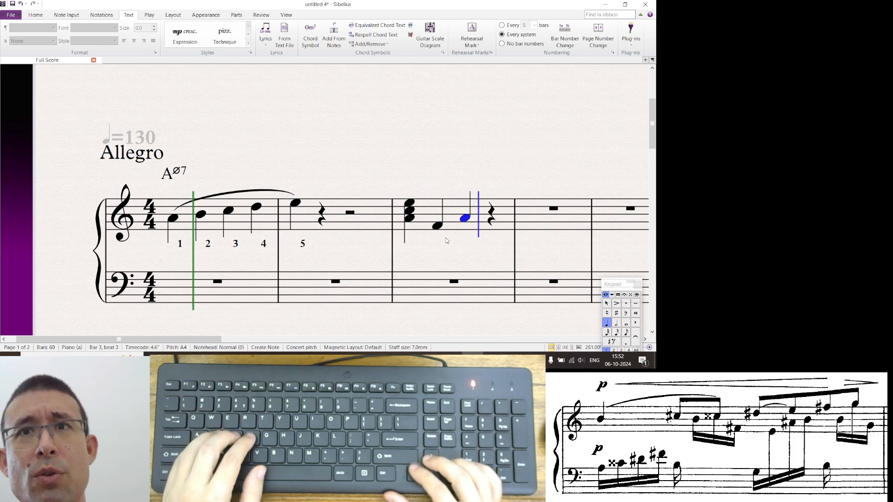
{"action": "key", "text": "ctrl+z"}
{"action": "key", "text": "shift+a"}
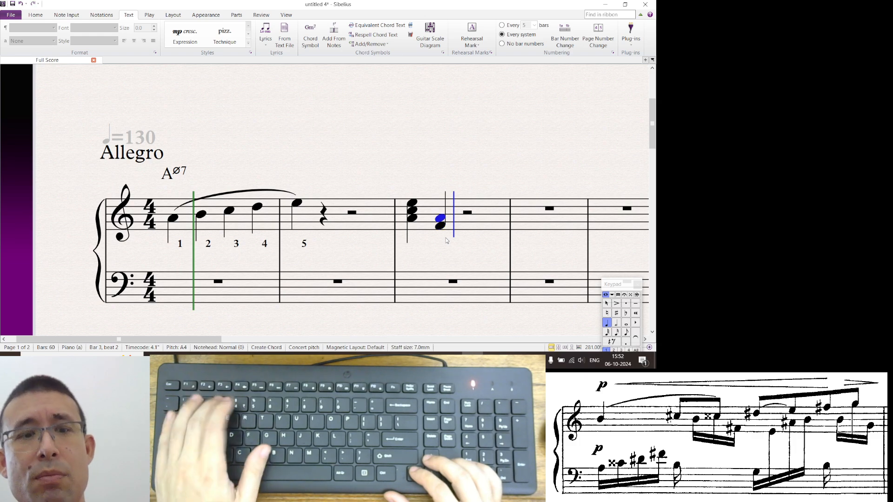
{"action": "key", "text": "shift+c"}
{"action": "key", "text": "Right"}
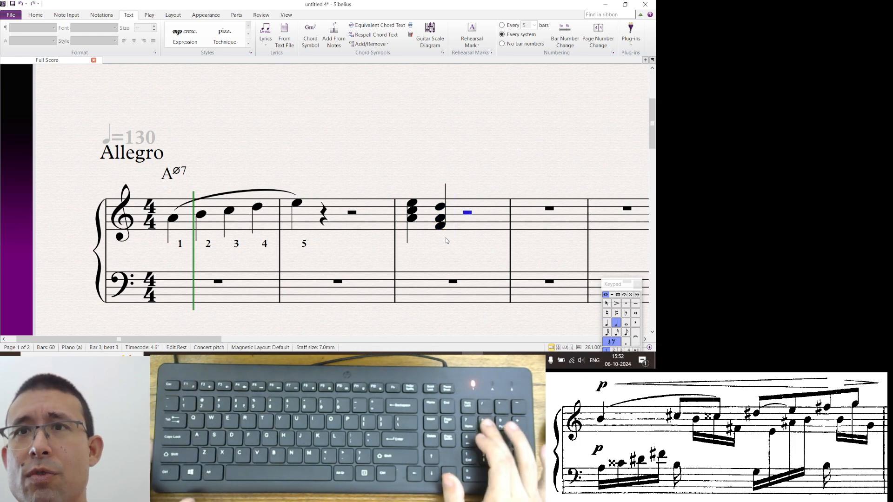
Add a quarter-note chord of G♯, B and E on beat 3 of bar 3.
{"action": "key", "text": "n"}
{"action": "key", "text": "KP_8"}
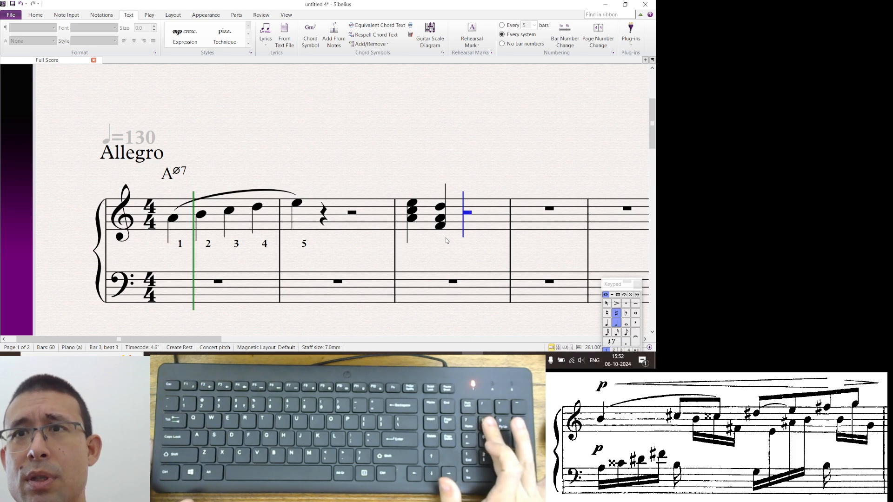
{"action": "key", "text": "KP_4"}
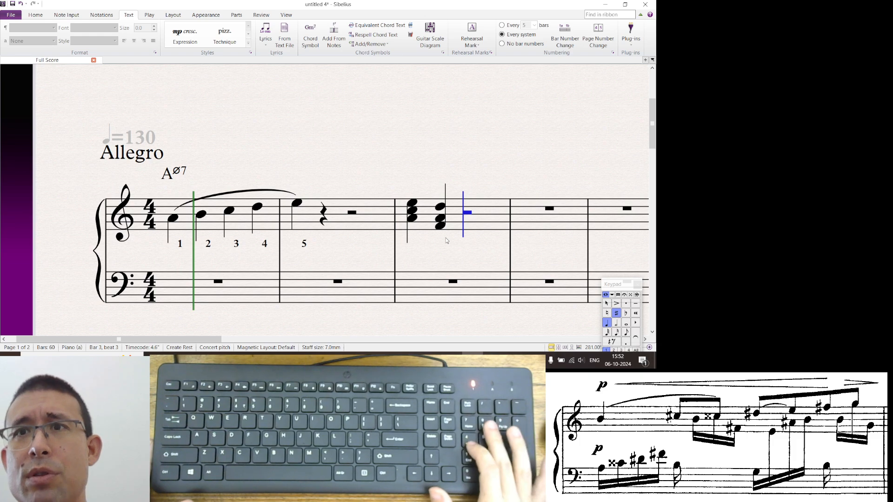
{"action": "key", "text": "g"}
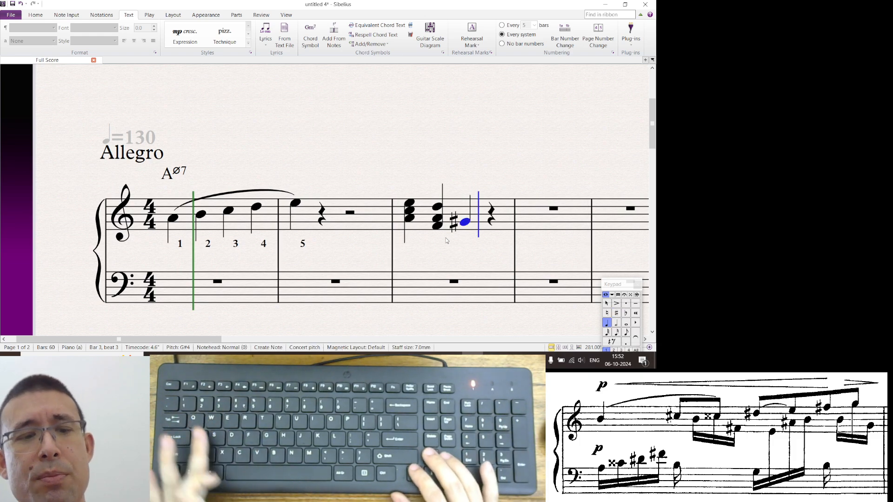
{"action": "key", "text": "3"}
{"action": "key", "text": "4"}
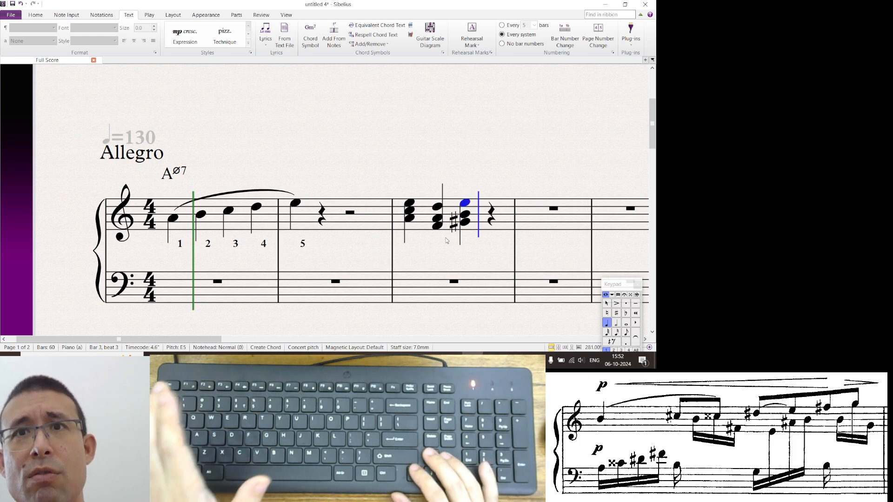
{"action": "key", "text": "Right"}
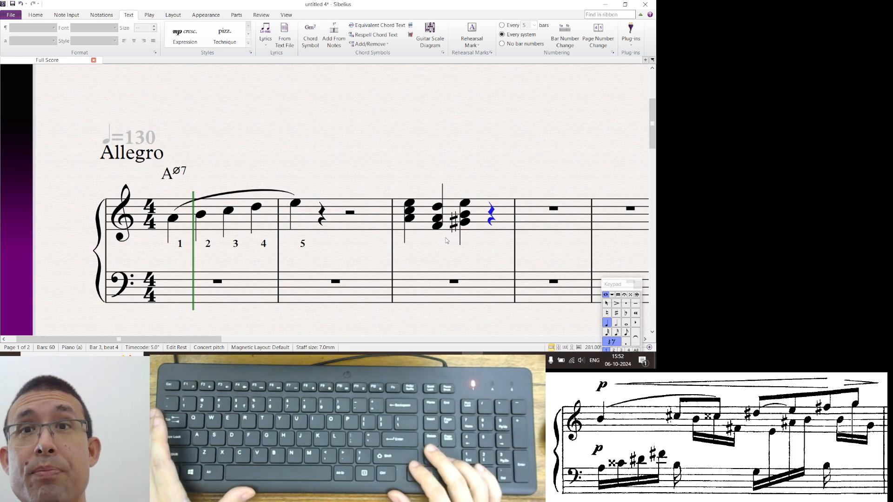
Add a quarter-note chord of E, G natural, B♭ and D on beat 4 of bar 3 and end note input.
{"action": "key", "text": "e"}
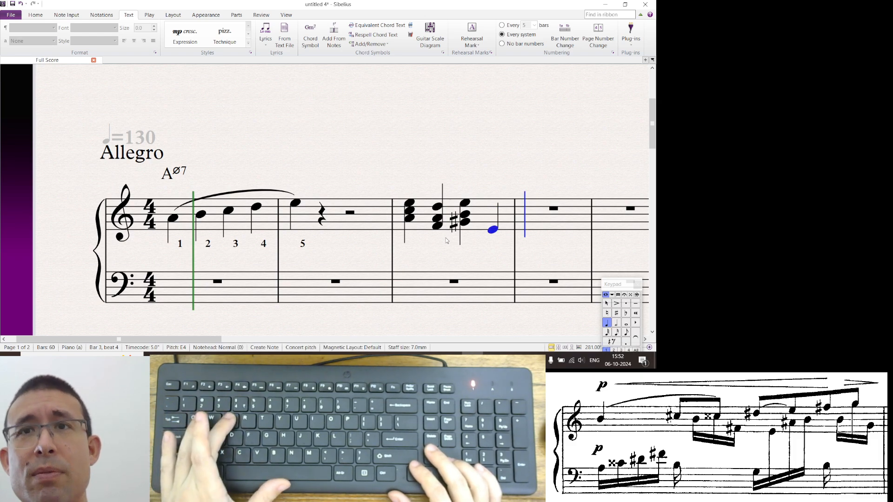
{"action": "key", "text": "3"}
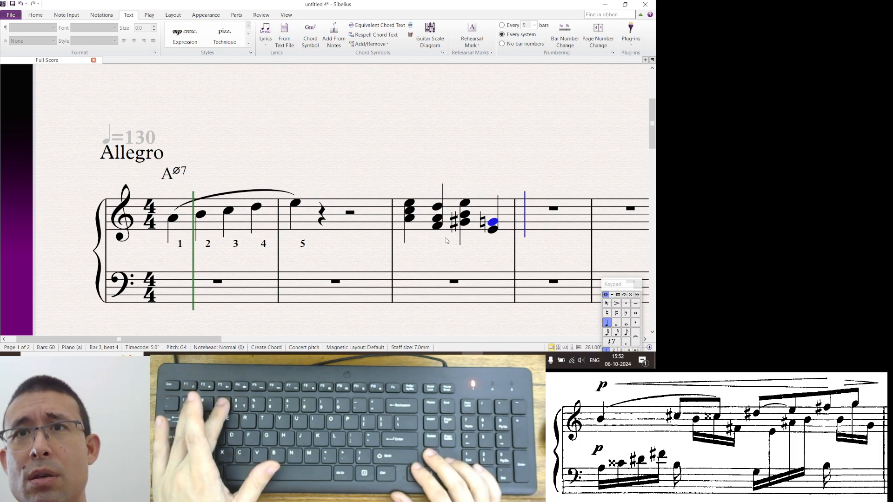
{"action": "key", "text": "3"}
{"action": "key", "text": "KP_9"}
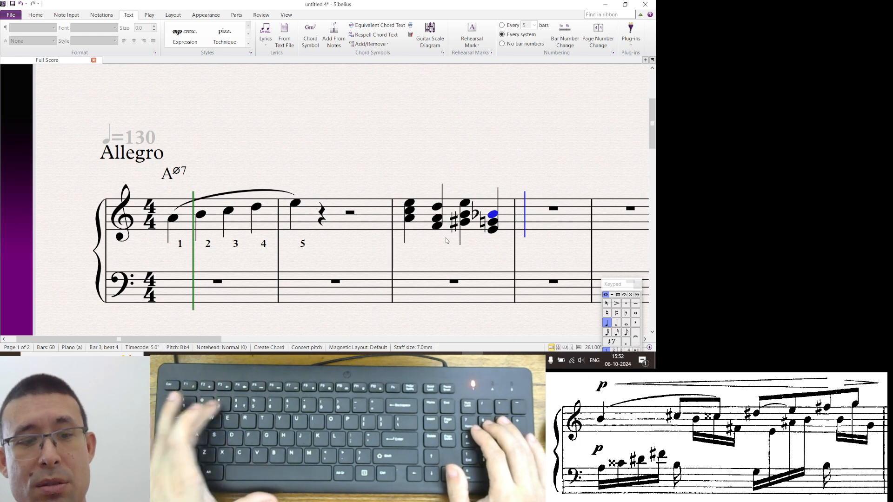
{"action": "key", "text": "Escape"}
{"action": "key", "text": "Escape"}
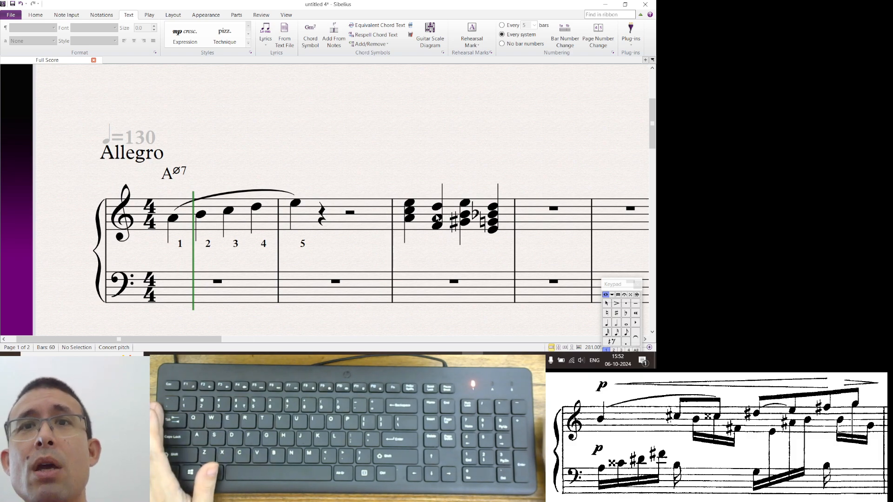
Generate chord symbols from the notes of treble bar 3 at every quarter note, inserting them only where the chord name changes.
{"action": "left_click", "coordinate": [430, 217]}
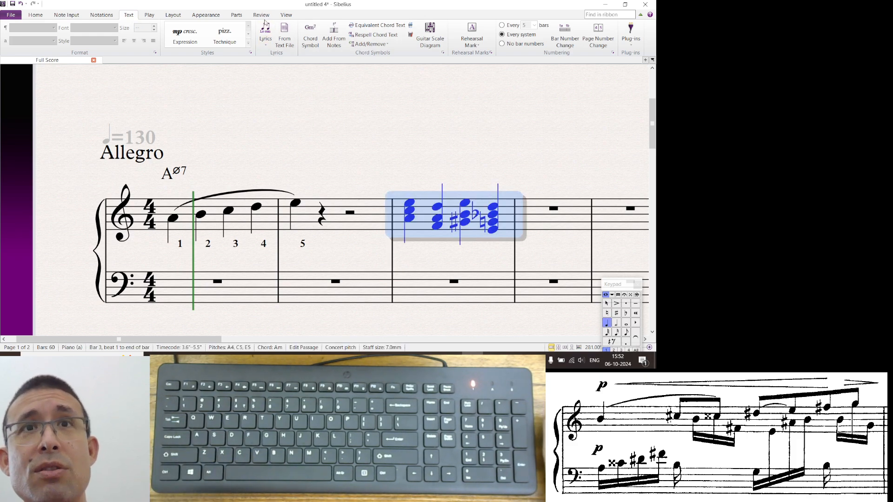
{"action": "left_click", "coordinate": [341, 45]}
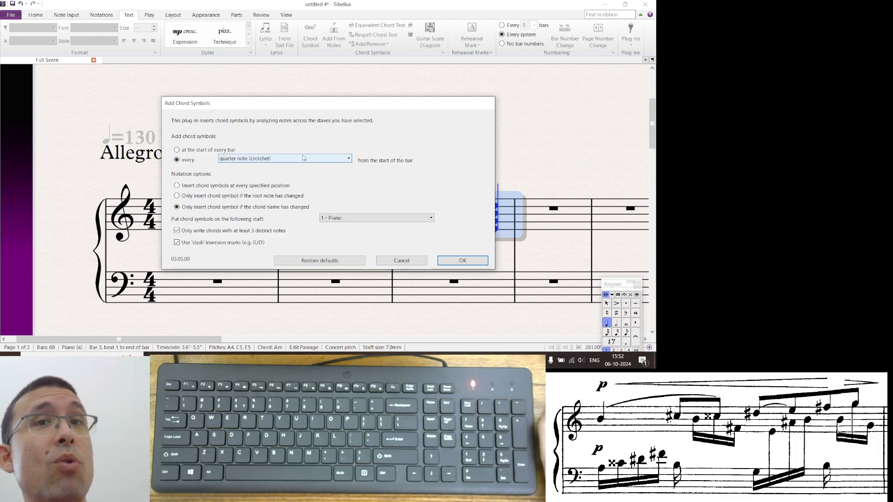
{"action": "left_click", "coordinate": [462, 260]}
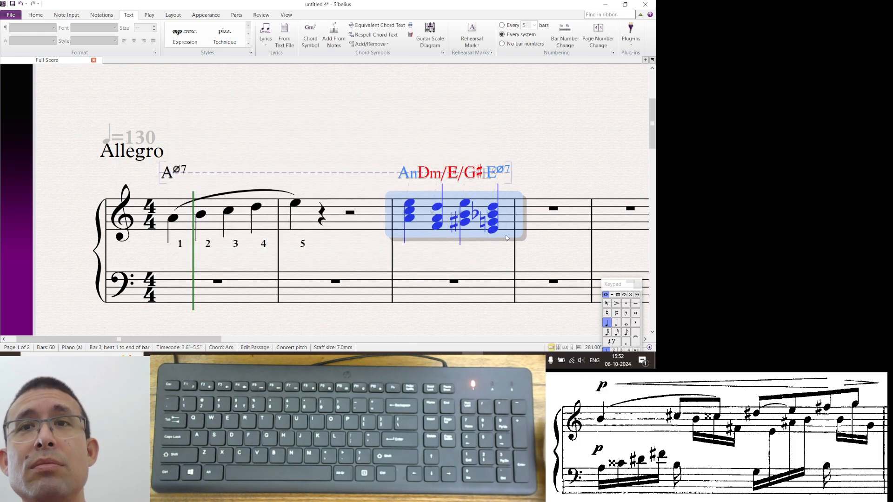
Delete the three empty bars 4–6 from both staves, and repeat the deletion for the three bars that follow bar 3.
{"action": "left_click_drag", "start_coordinate": [548, 257], "coordinate": [419, 248]}
{"action": "left_click", "coordinate": [420, 247]}
{"action": "left_click_drag", "start_coordinate": [480, 236], "coordinate": [422, 243]}
{"action": "left_click", "coordinate": [367, 223], "text": "ctrl"}
{"action": "left_click", "coordinate": [529, 221], "text": "shift"}
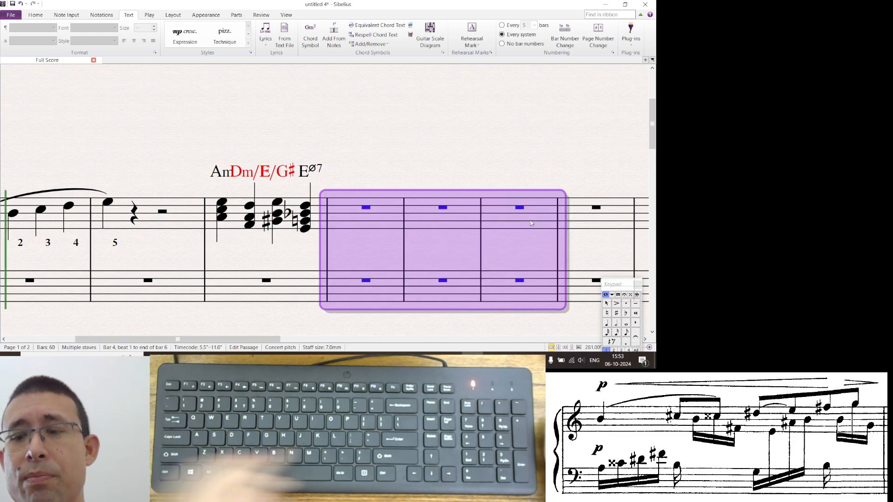
{"action": "key", "text": "Delete"}
{"action": "left_click", "coordinate": [385, 218], "text": "ctrl"}
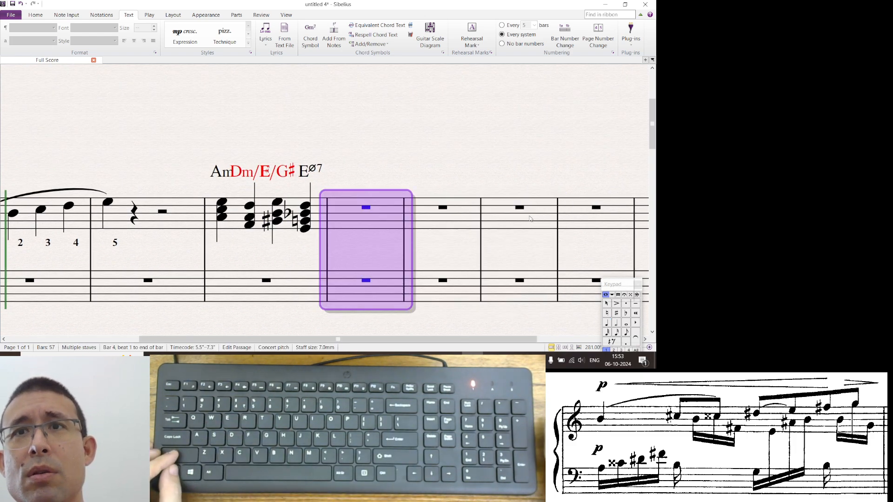
{"action": "left_click", "coordinate": [534, 217], "text": "shift"}
{"action": "key", "text": "Delete"}
{"action": "scroll", "coordinate": [445, 214], "scroll_direction": "down", "scroll_amount": 3}
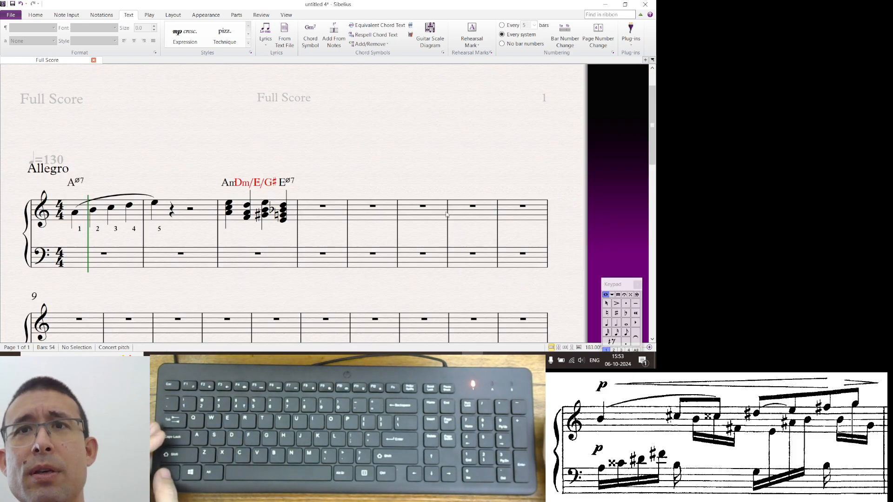
{"action": "left_click", "coordinate": [392, 217], "text": "ctrl"}
{"action": "left_click", "coordinate": [510, 219], "text": "shift"}
{"action": "left_click", "coordinate": [349, 183]}
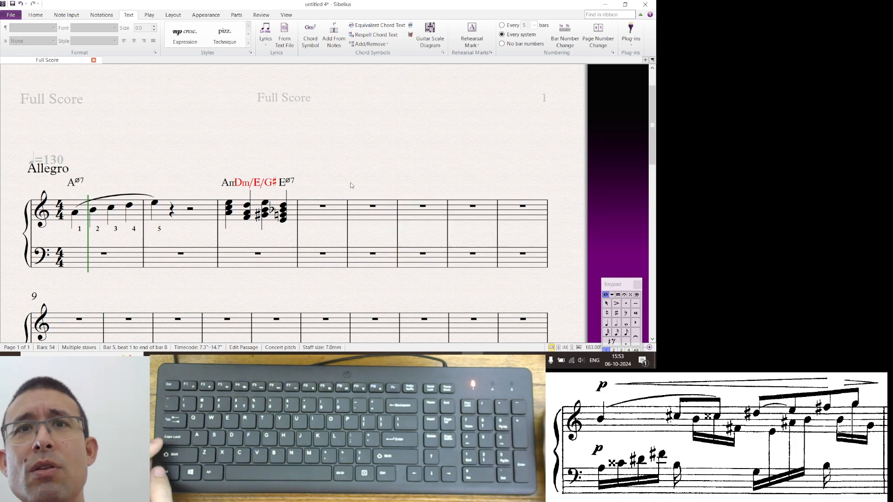
Insert a system break at the barline after bar 5 to spread out the first system's chord symbols.
{"action": "left_click", "coordinate": [399, 224]}
{"action": "key", "text": "Return"}
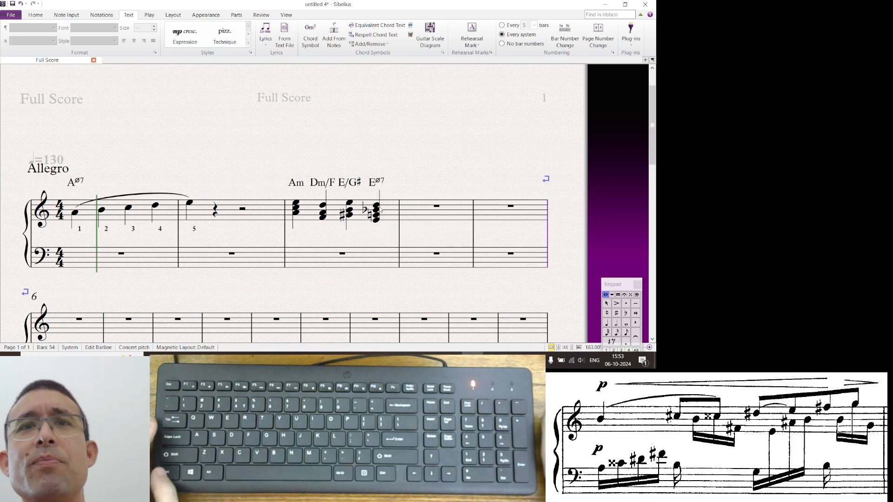
{"action": "scroll", "coordinate": [349, 237], "scroll_direction": "up", "scroll_amount": 3}
{"action": "left_click_drag", "start_coordinate": [313, 241], "coordinate": [419, 249]}
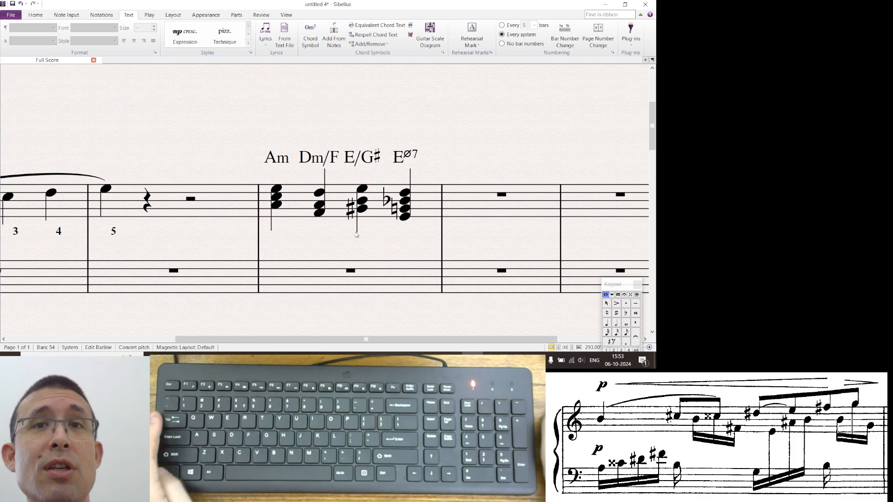
{"action": "scroll", "coordinate": [356, 235], "scroll_direction": "down", "scroll_amount": 3}
{"action": "left_click_drag", "start_coordinate": [380, 239], "coordinate": [351, 235]}
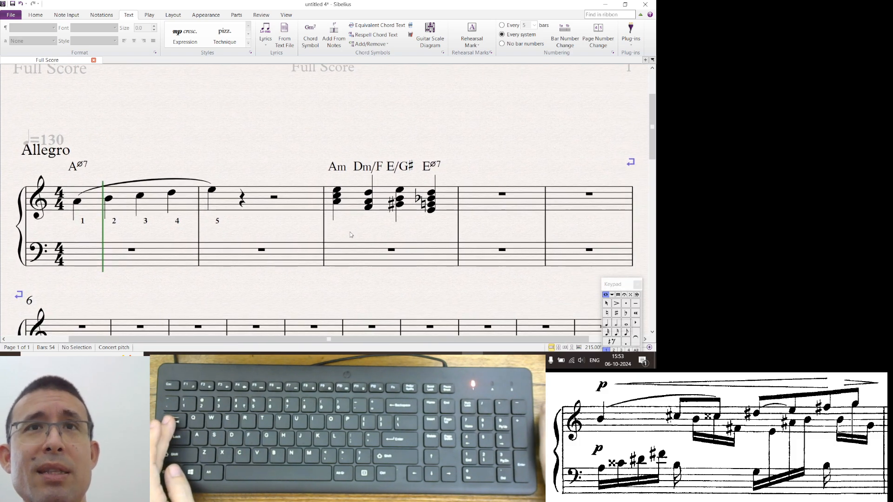